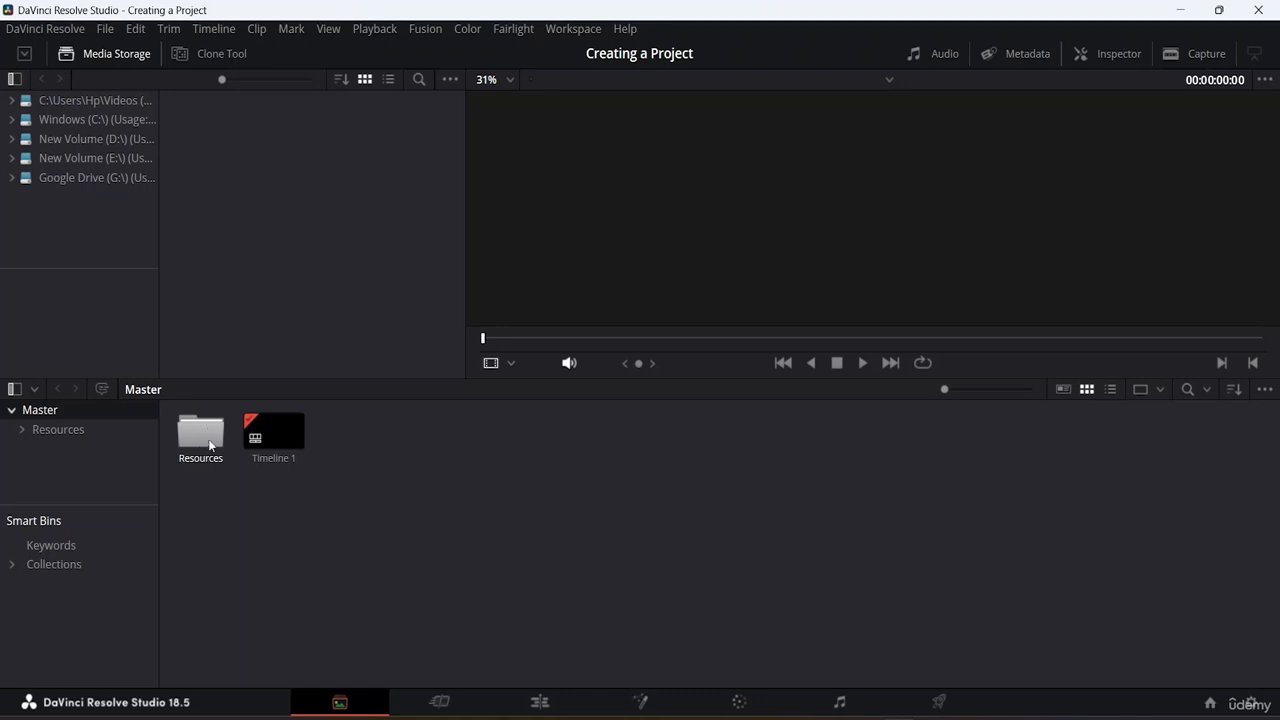
# Open the Videos bin inside Resources and look through the clips already imported there
pyautogui.doubleClick(209, 433)
pyautogui.doubleClick(328, 438)
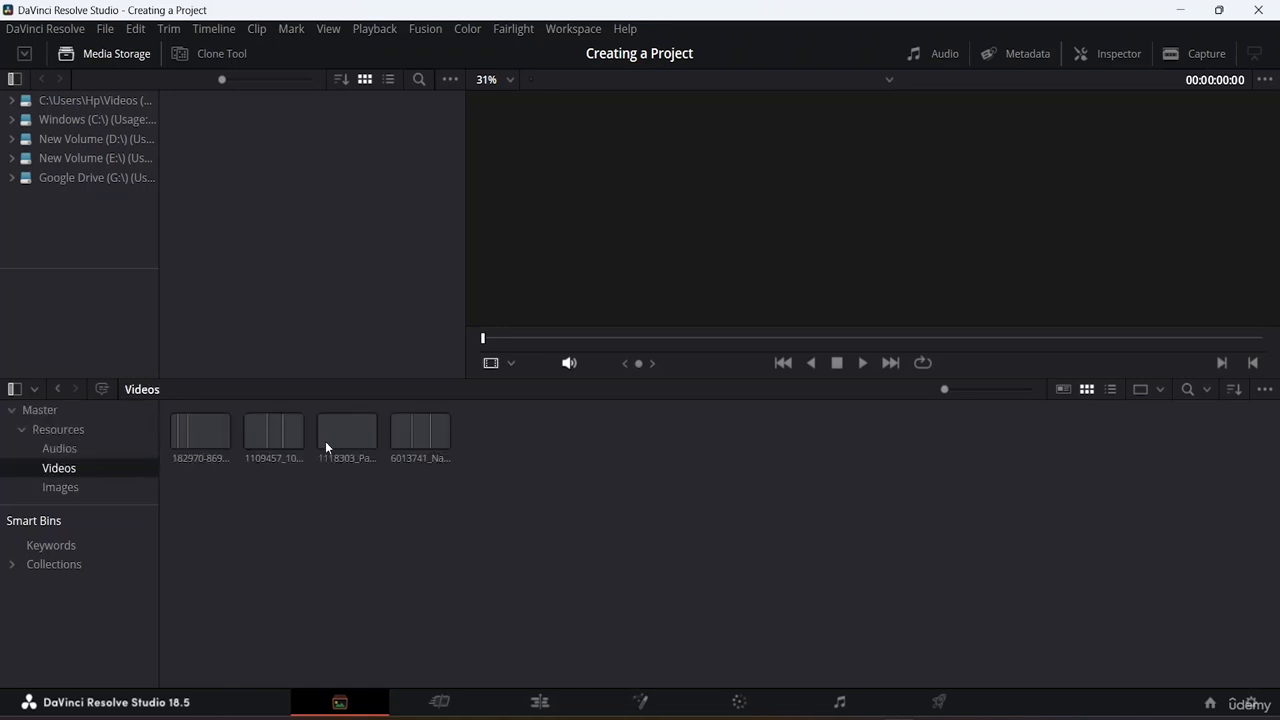
pyautogui.click(258, 425)
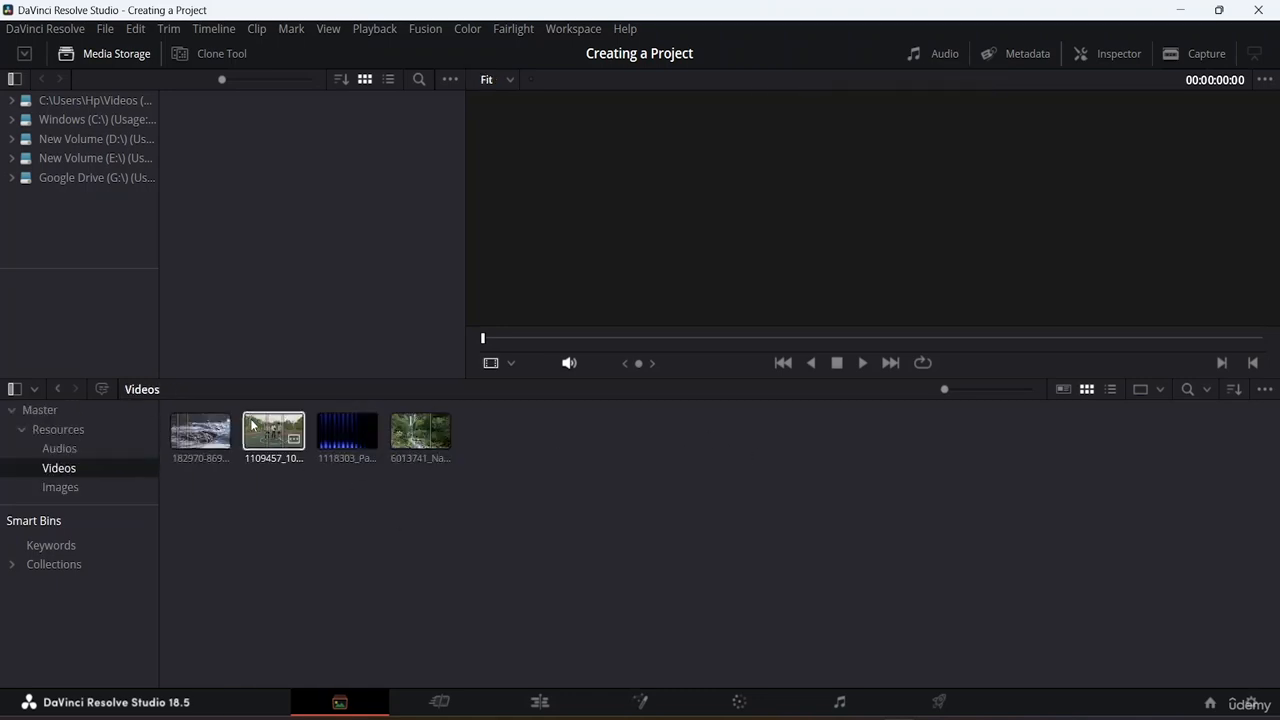
pyautogui.click(398, 423)
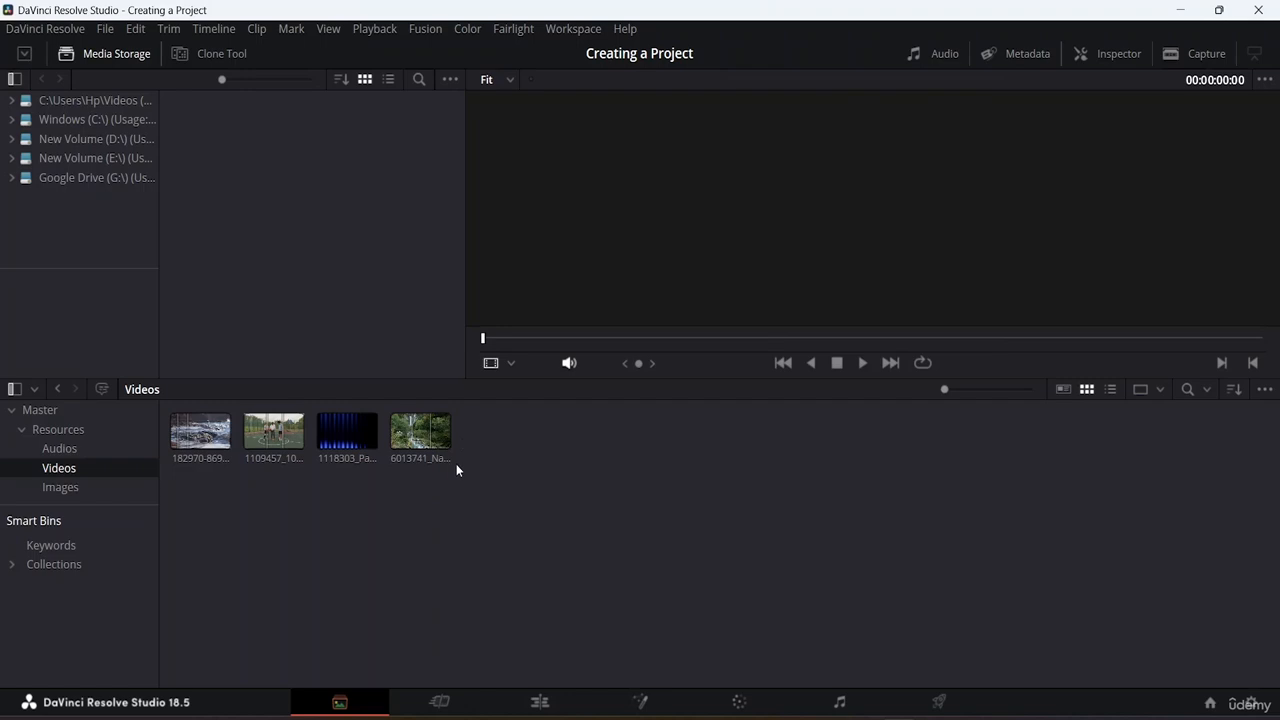
pyautogui.click(275, 432)
pyautogui.click(207, 437)
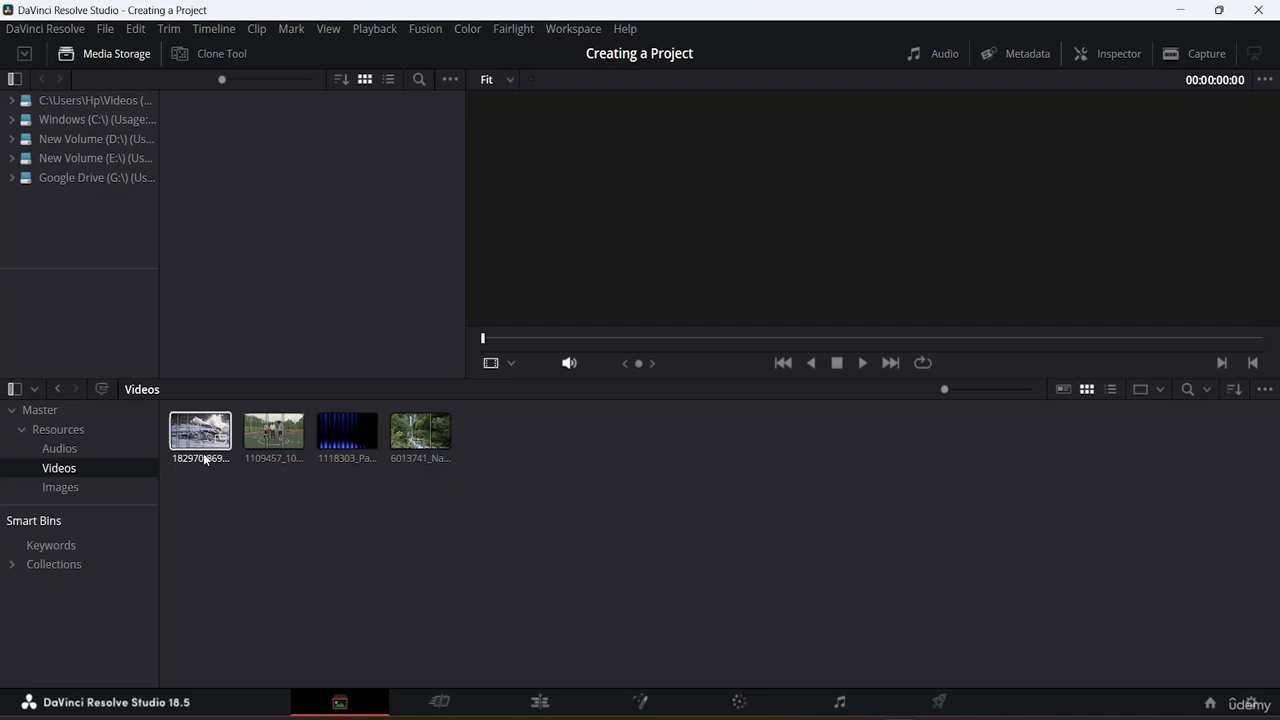
pyautogui.click(572, 465)
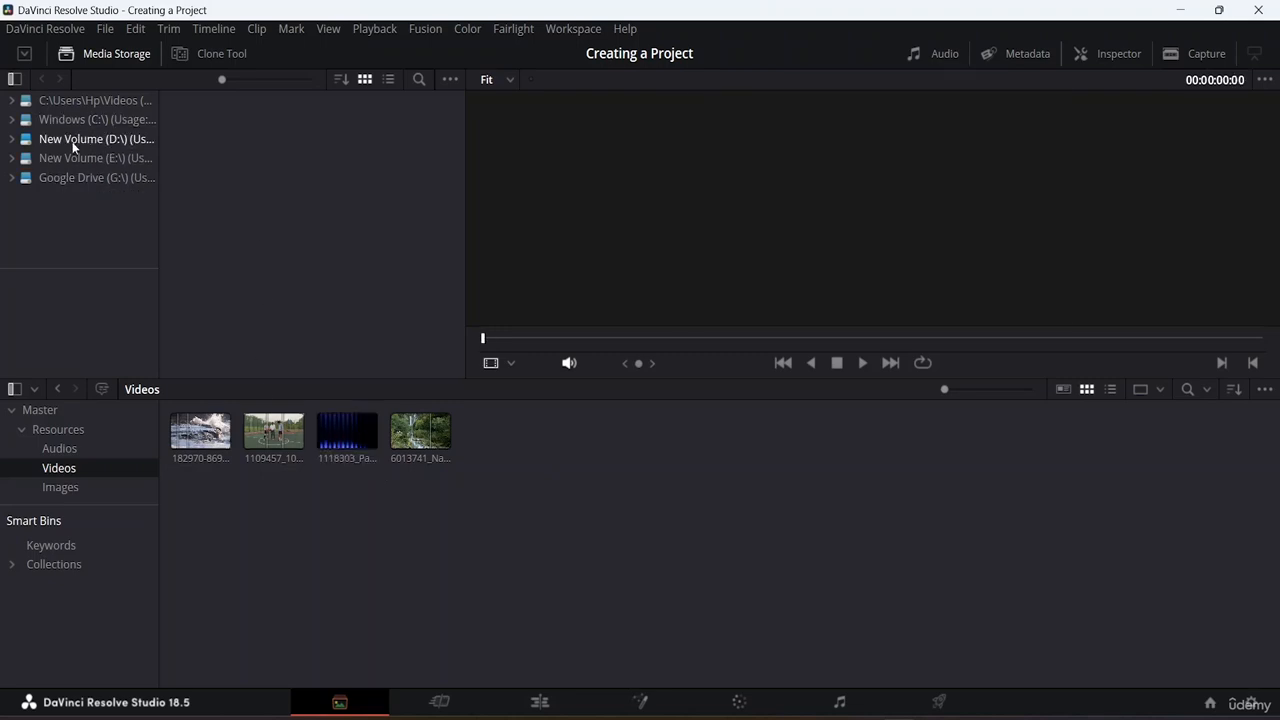
# Import 3343679-hd_1920_1080_30fps.mp4 from the Videos subfolder of the Da Vinci Resolve resource folder on drive E into the Videos bin
pyautogui.click(80, 157)
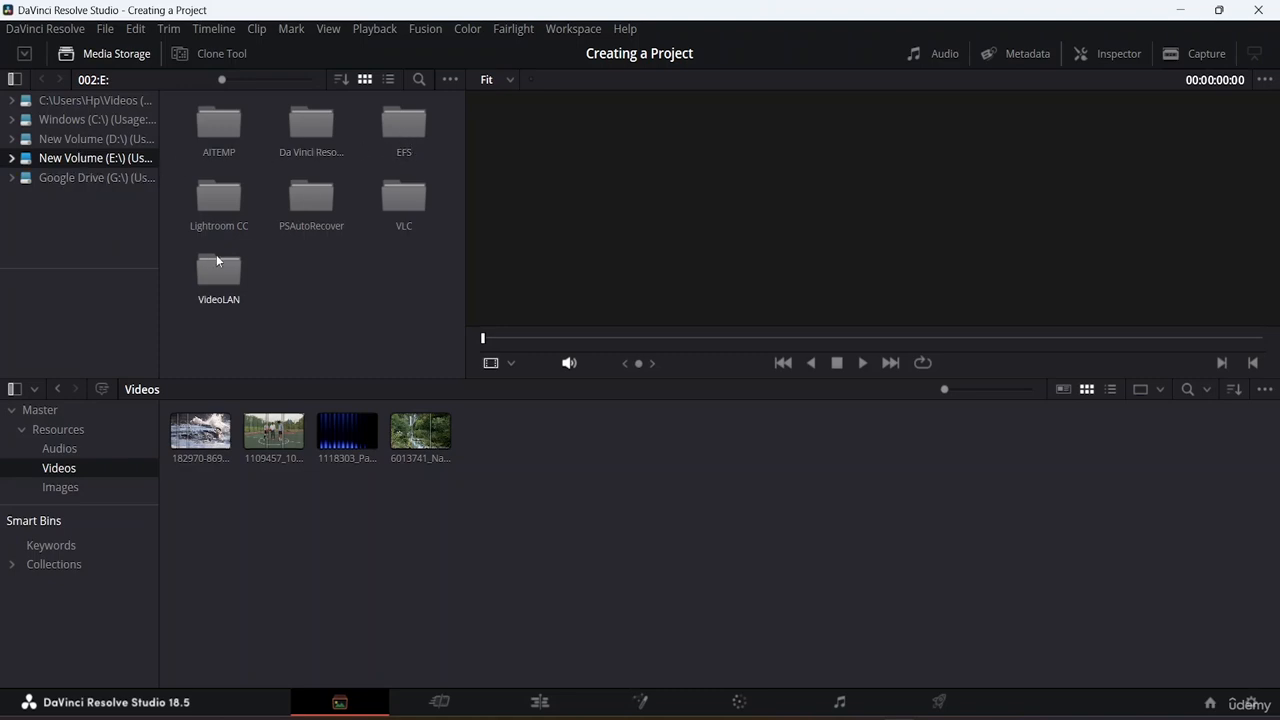
pyautogui.doubleClick(318, 125)
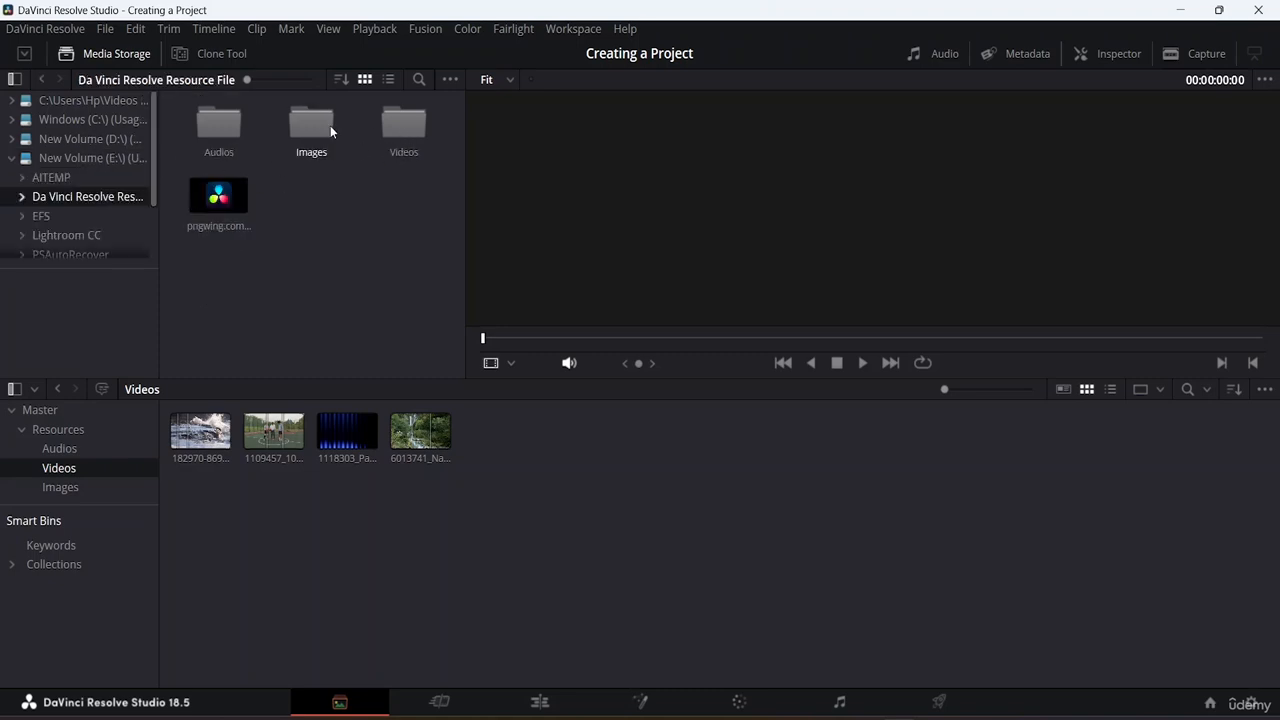
pyautogui.doubleClick(408, 137)
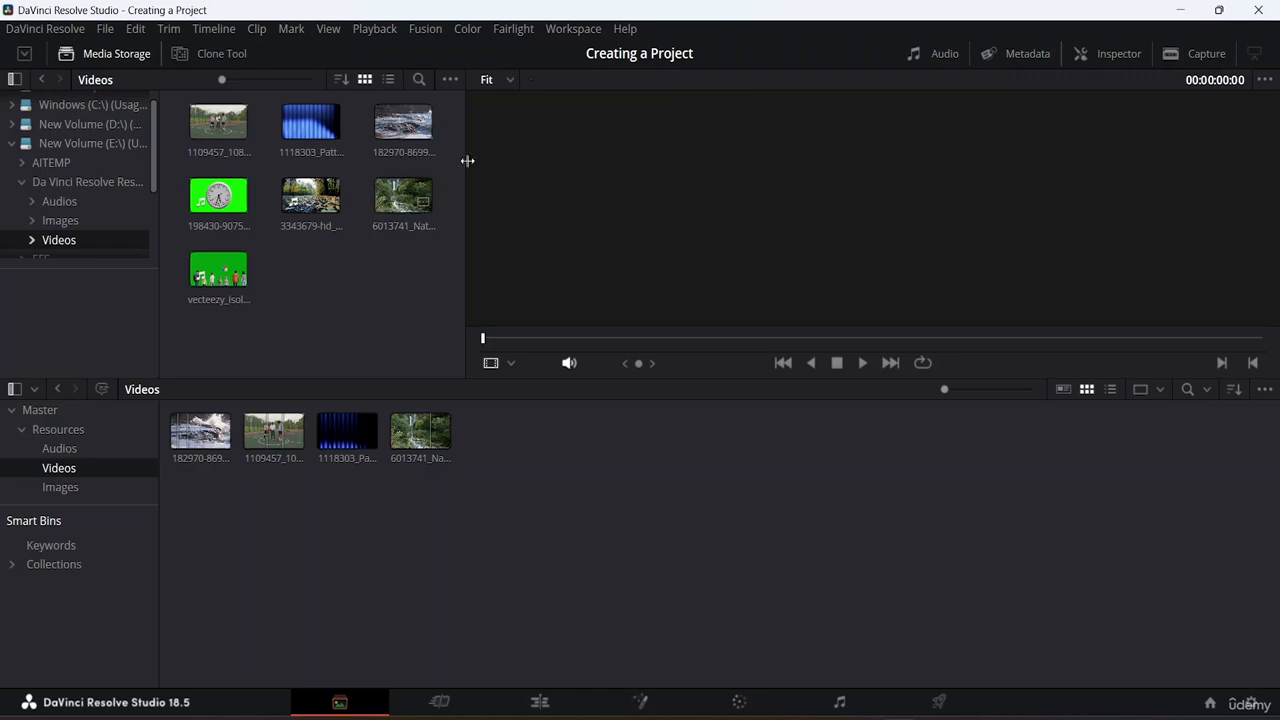
pyautogui.click(222, 283)
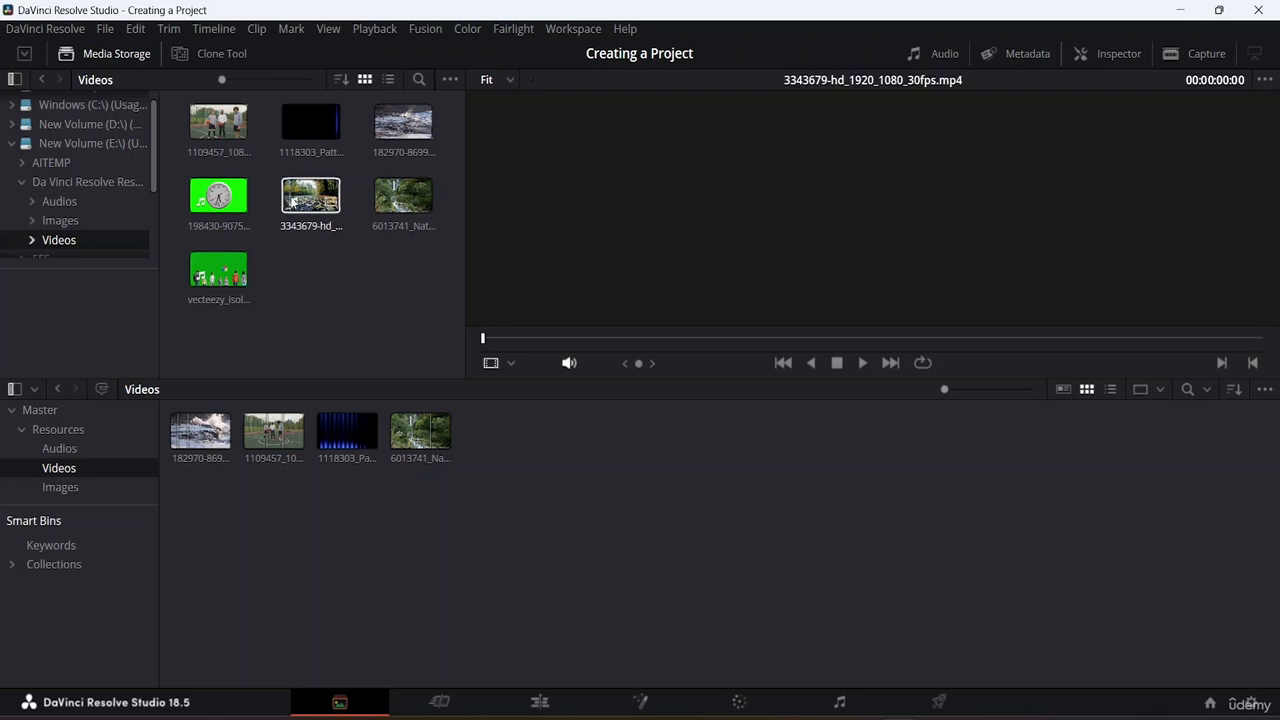
pyautogui.click(310, 198)
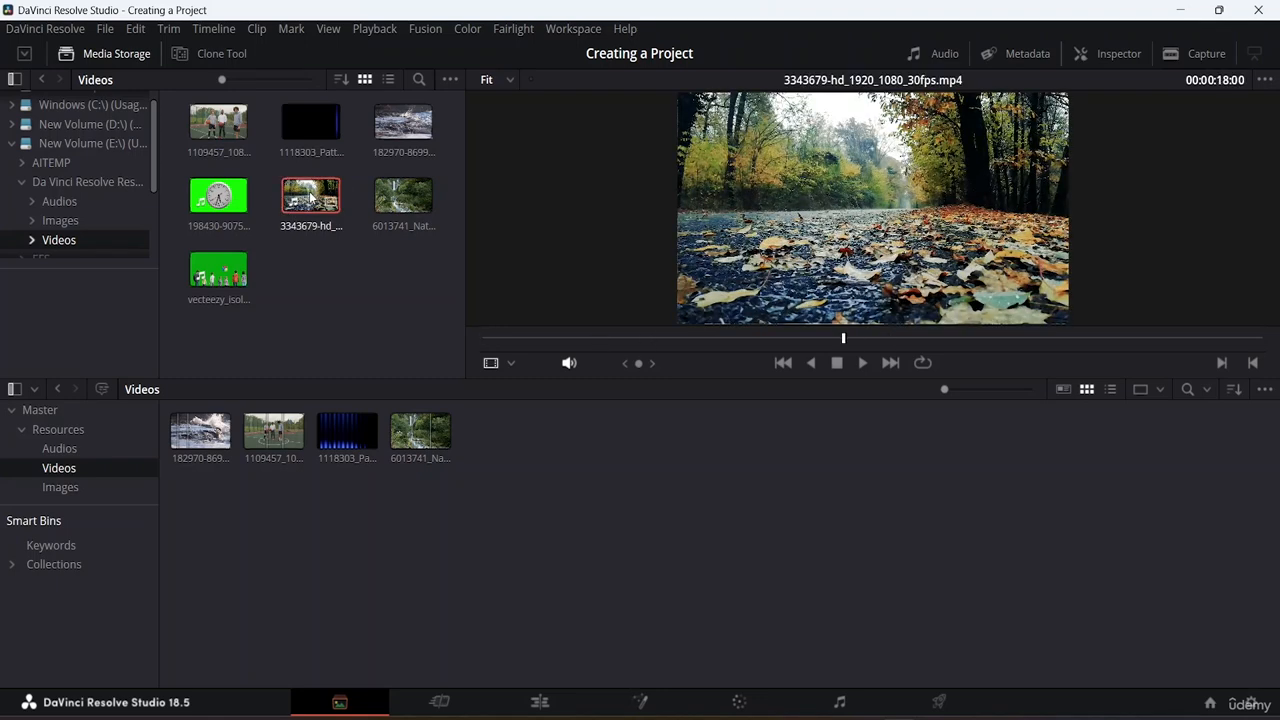
pyautogui.moveTo(310, 198); pyautogui.dragTo(527, 453)
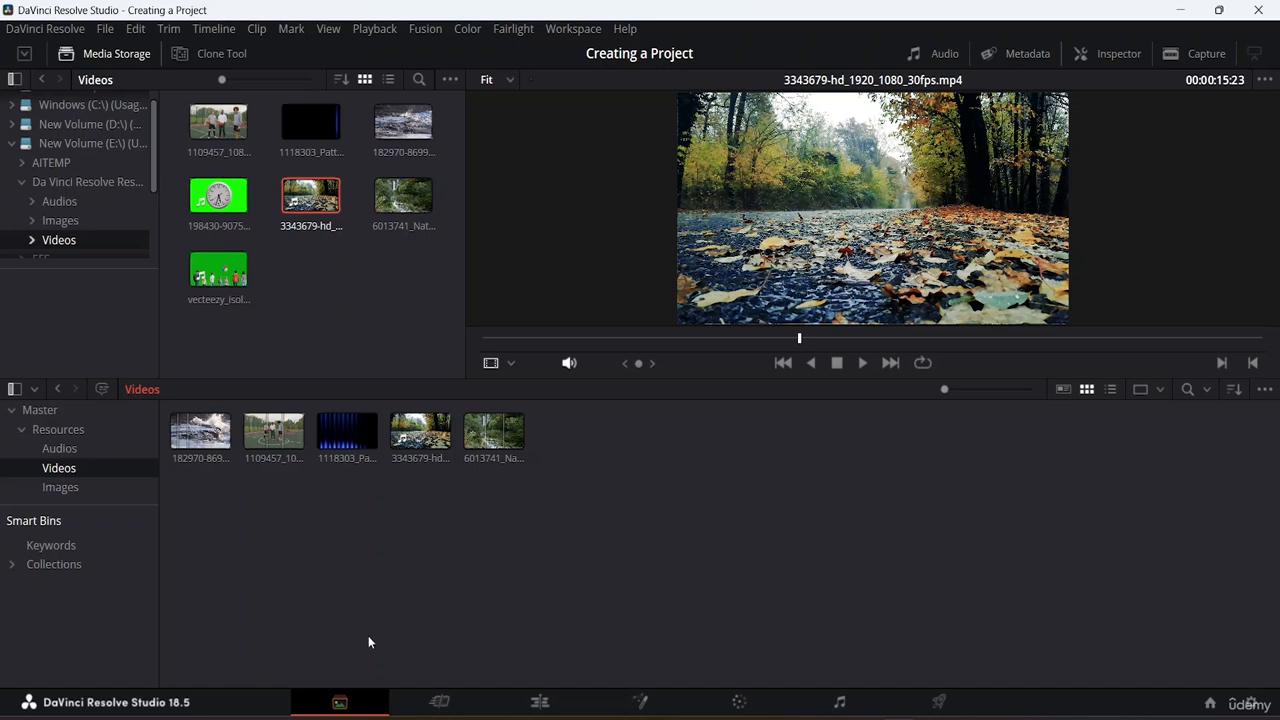
# Switch to the Edit page with the media pool shown and load the 3343679-hd autumn road clip into the source viewer
pyautogui.click(430, 697)
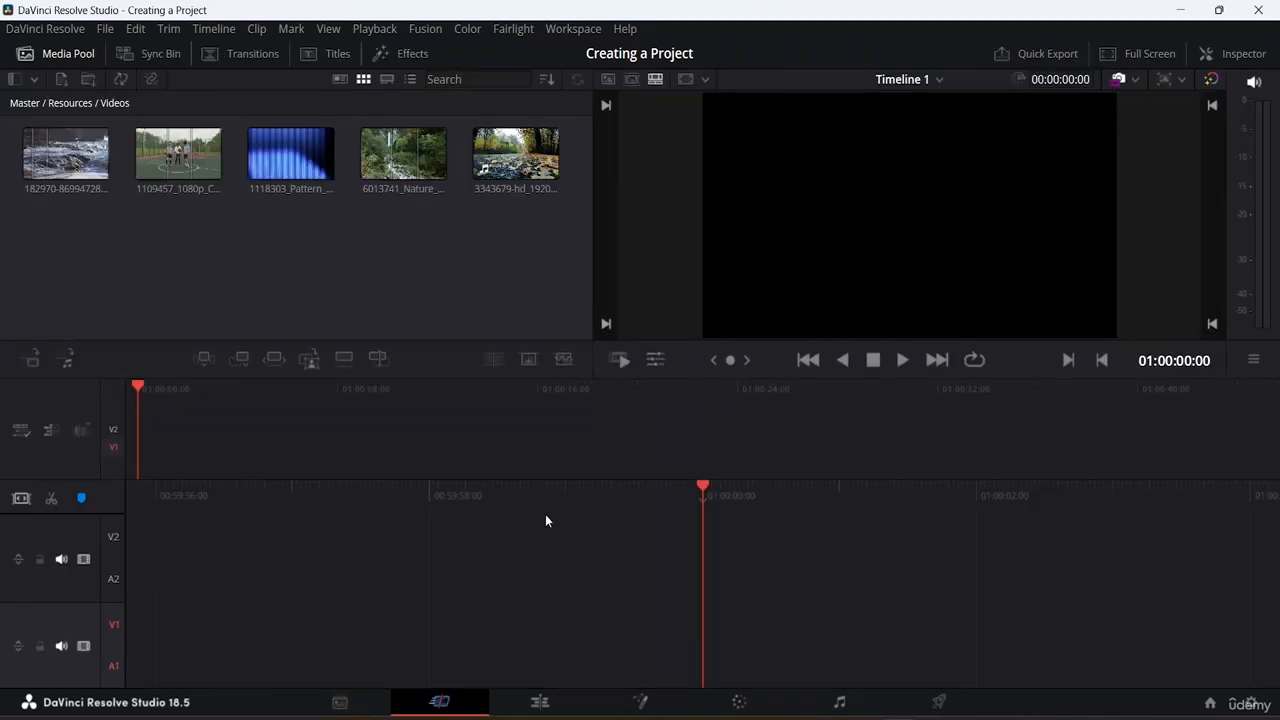
pyautogui.click(557, 697)
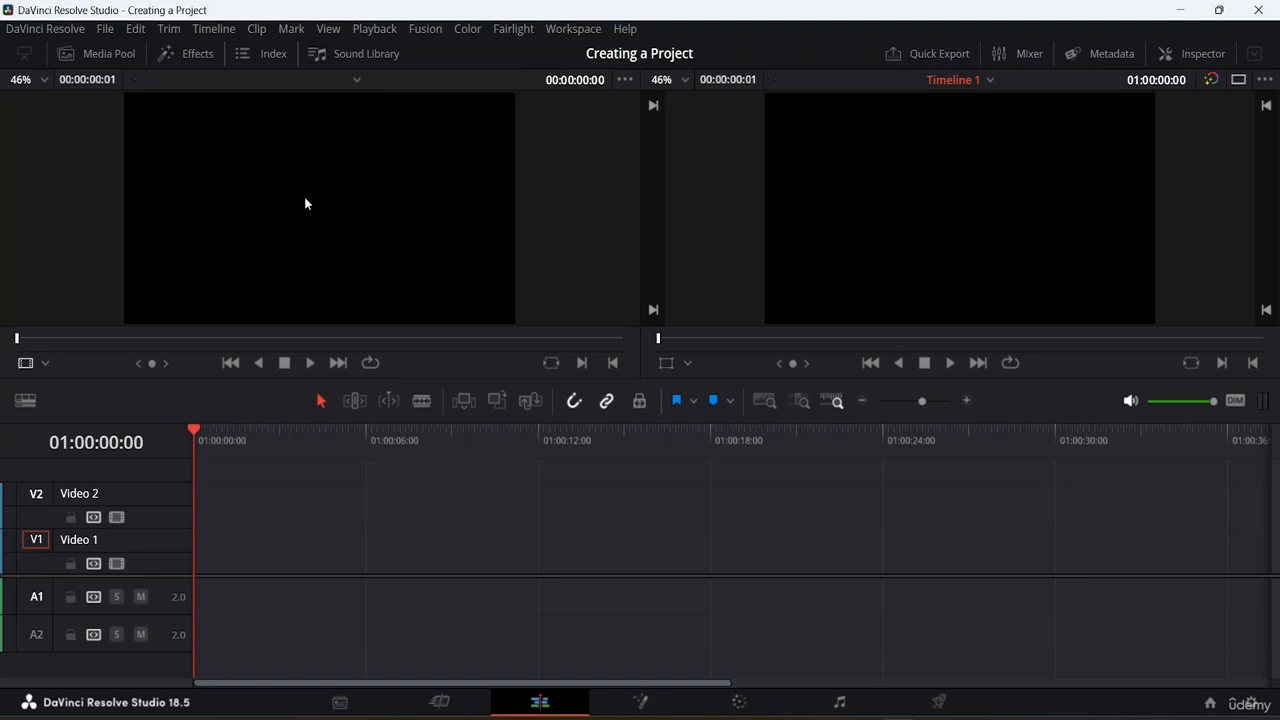
pyautogui.click(104, 55)
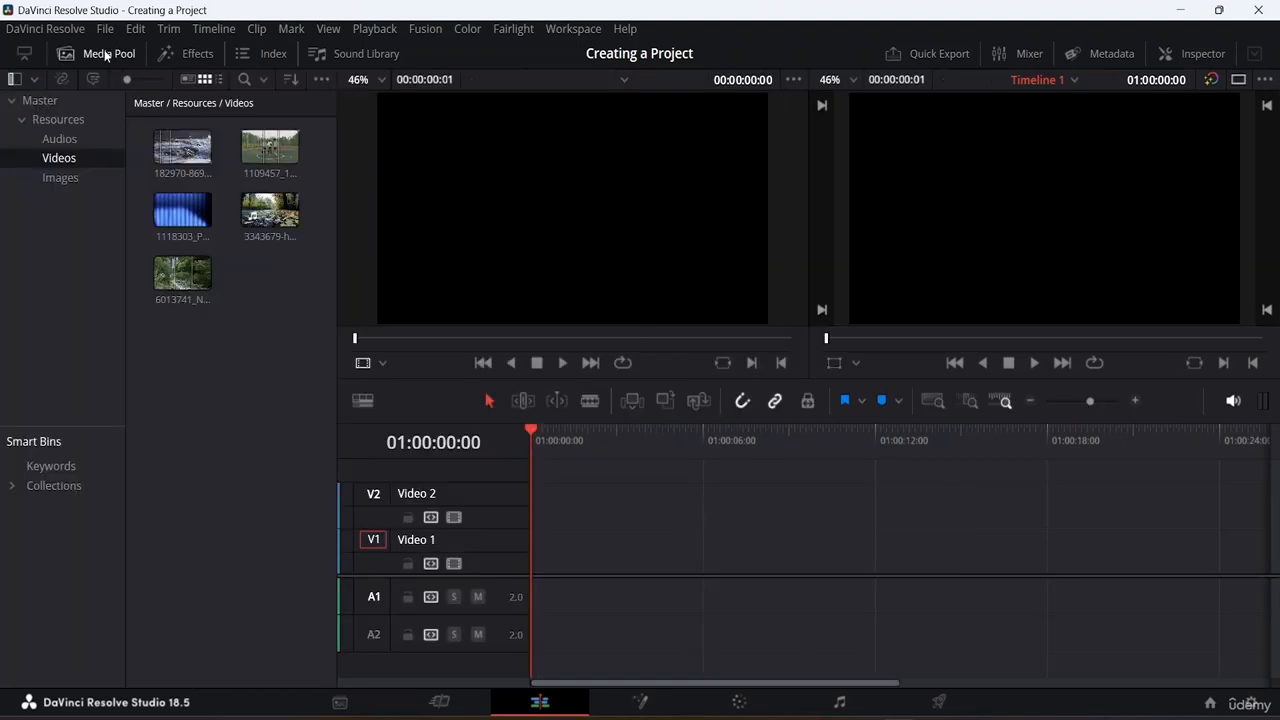
pyautogui.doubleClick(262, 214)
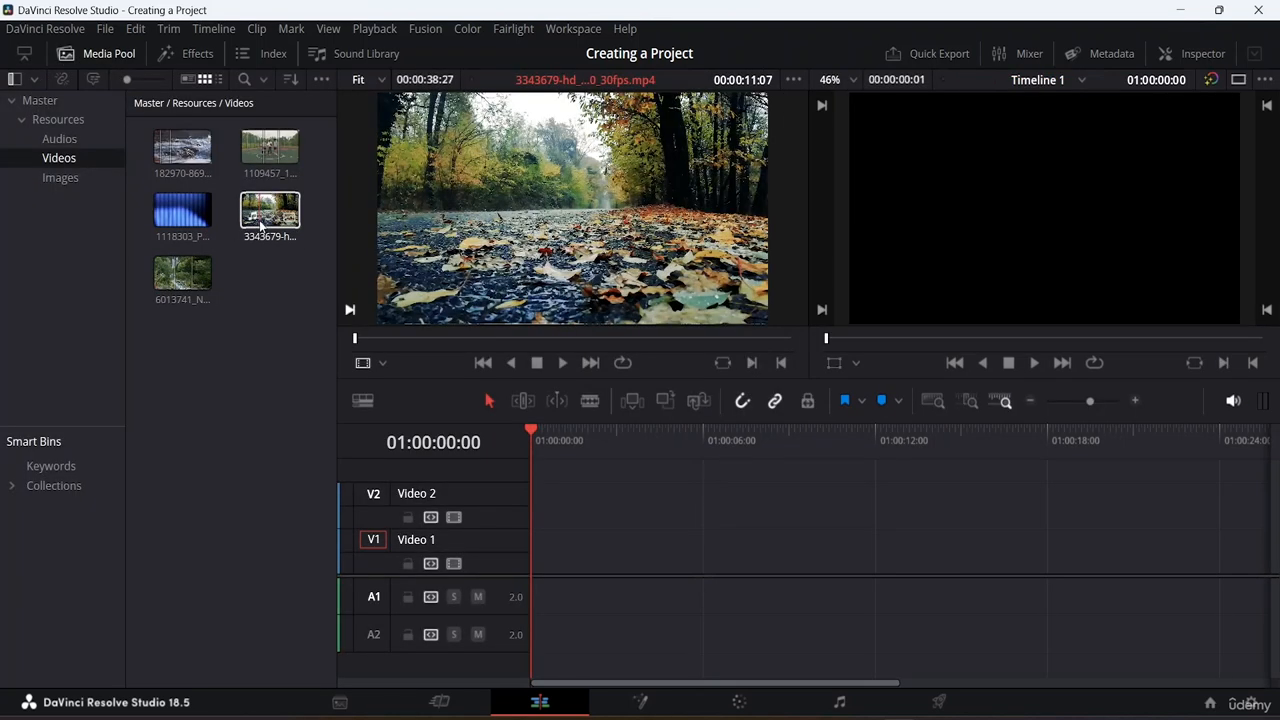
pyautogui.doubleClick(262, 216)
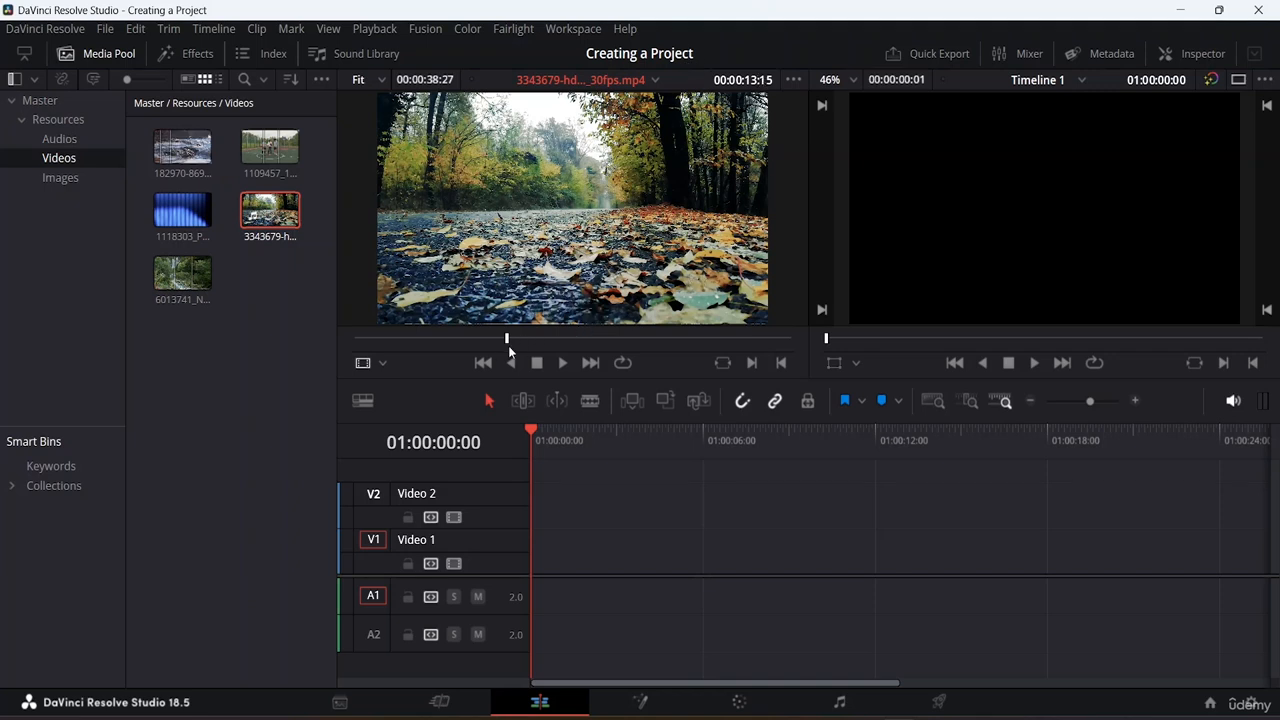
# Scrub the source clip from its first frame to its end and back to the start
pyautogui.moveTo(507, 346); pyautogui.dragTo(358, 350)
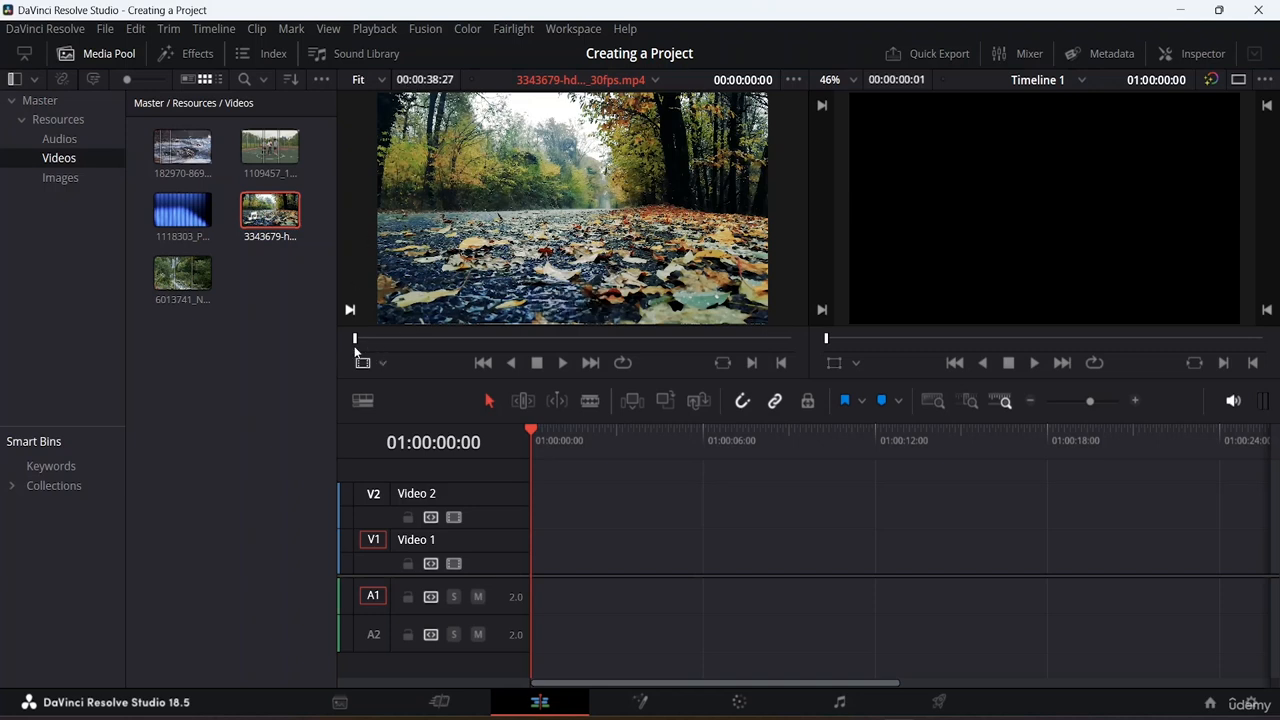
pyautogui.moveTo(380, 335); pyautogui.dragTo(895, 335)
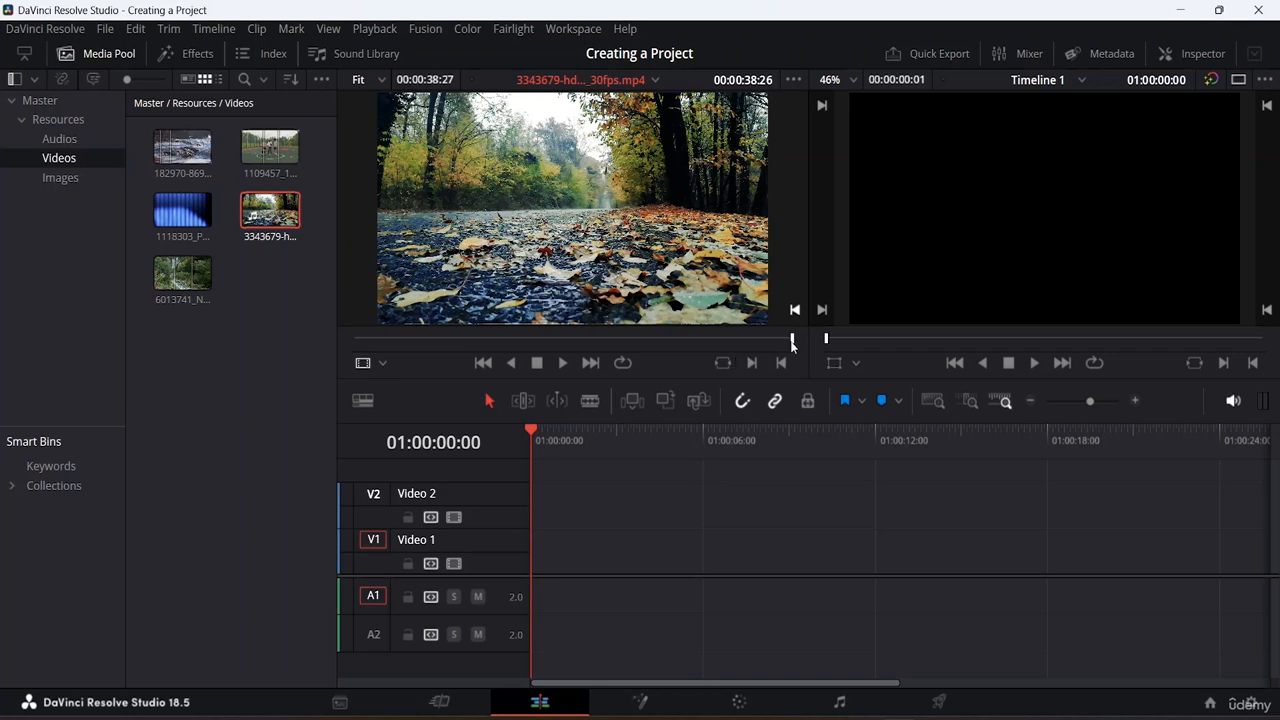
pyautogui.moveTo(789, 340); pyautogui.dragTo(326, 343)
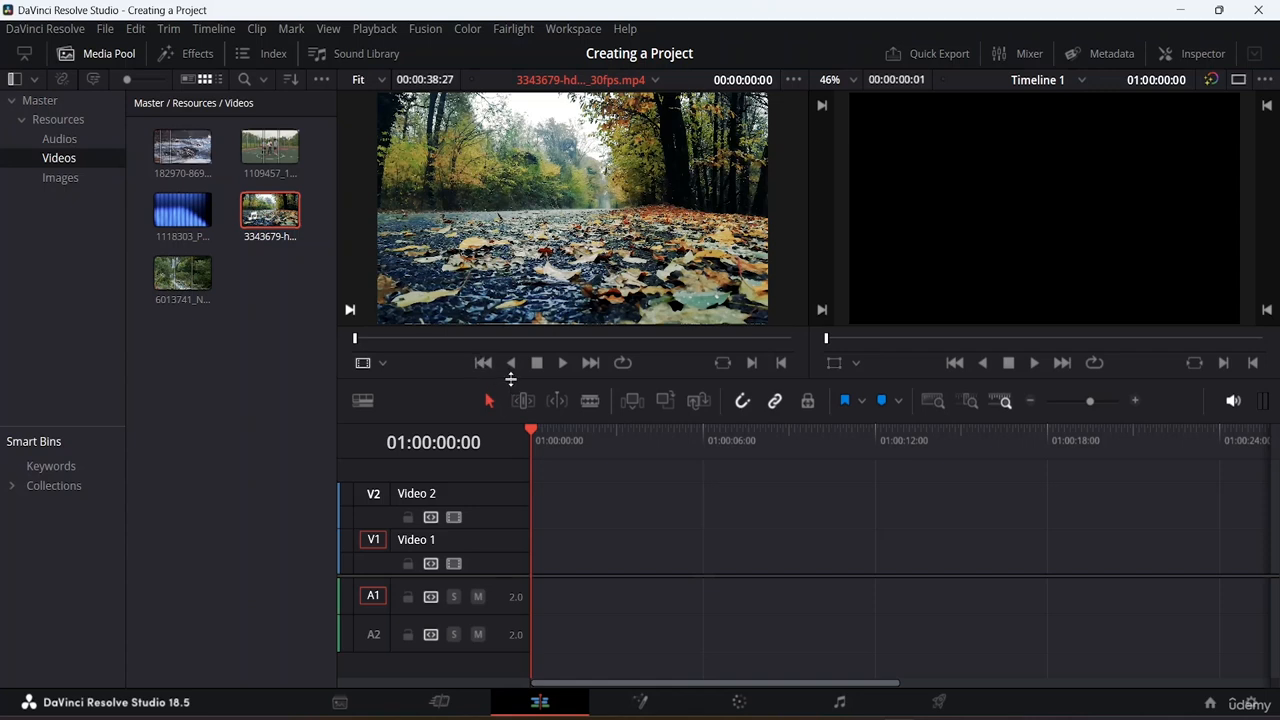
# Play the source clip to 00:00:05:12 and mark its In point there
pyautogui.press('space')
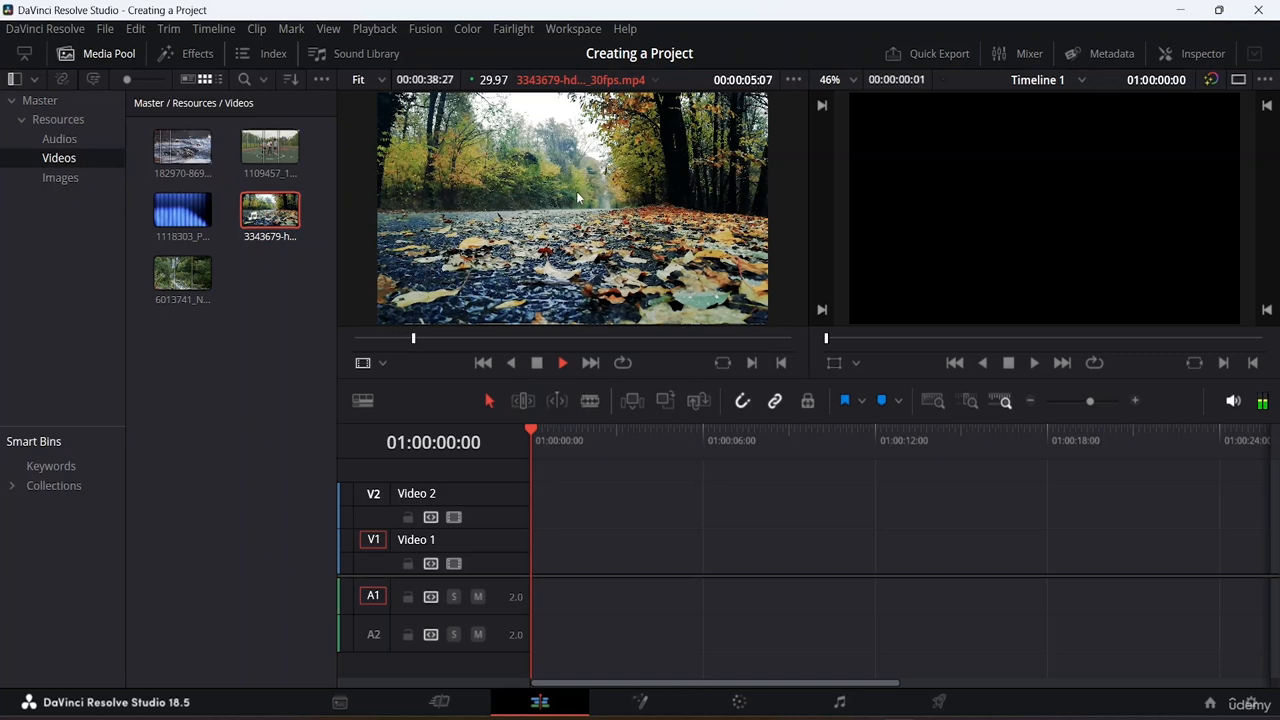
pyautogui.press('space')
pyautogui.press('i')
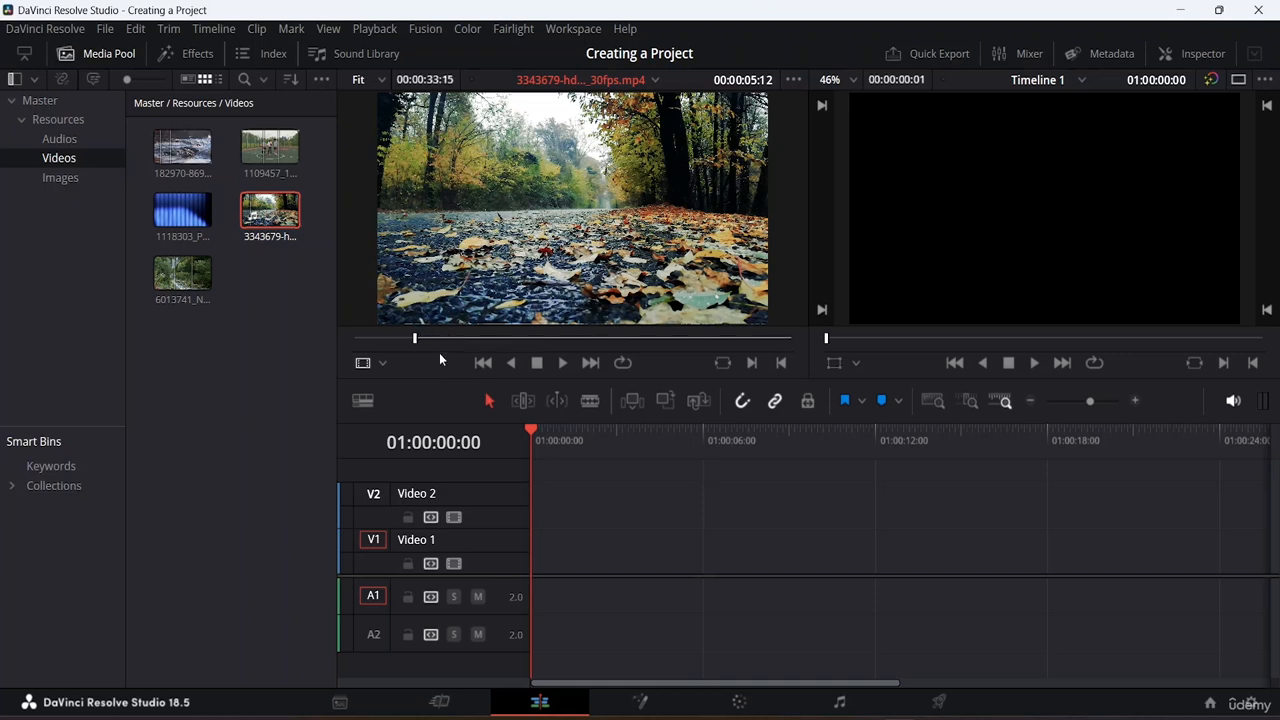
# Continue playing the source clip to 00:00:15:13 and mark its Out point there
pyautogui.press('space')
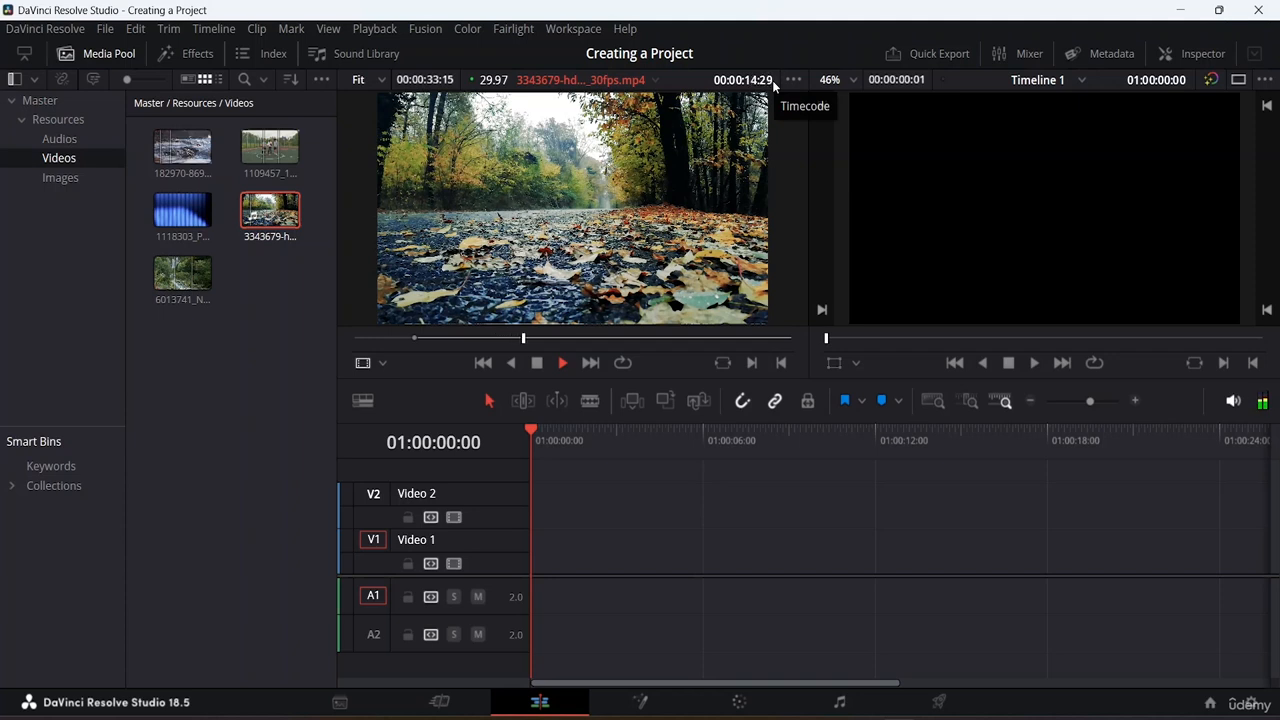
pyautogui.press('space')
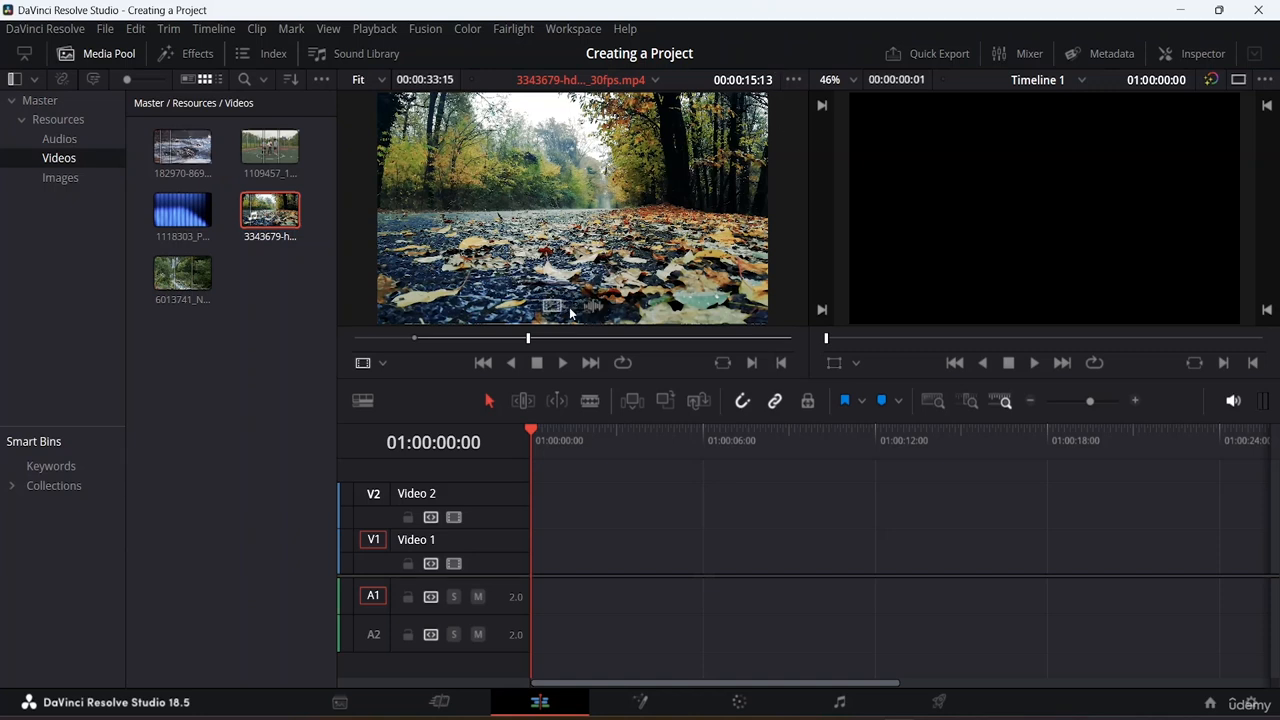
pyautogui.press('o')
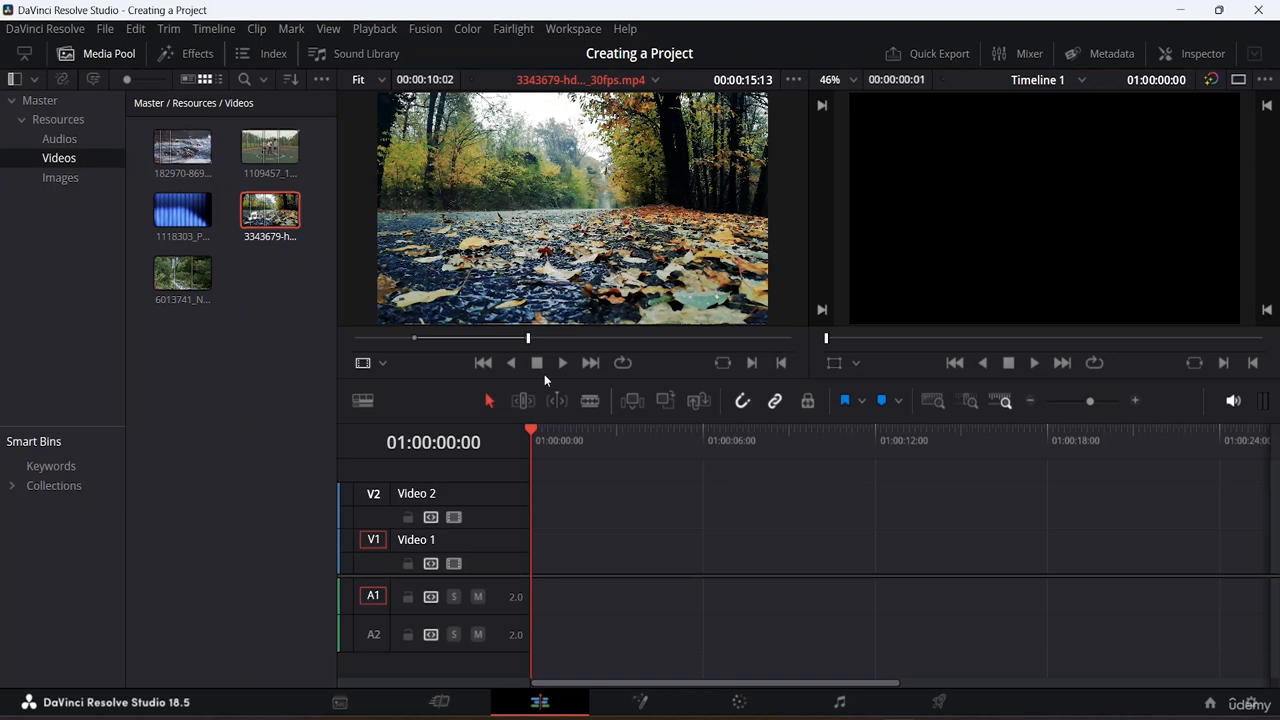
# Place the marked range of the source clip, with its audio, at the start of the timeline on Video 1 and Audio 1
pyautogui.click(562, 363)
pyautogui.click(563, 366)
pyautogui.moveTo(555, 193); pyautogui.dragTo(597, 552)
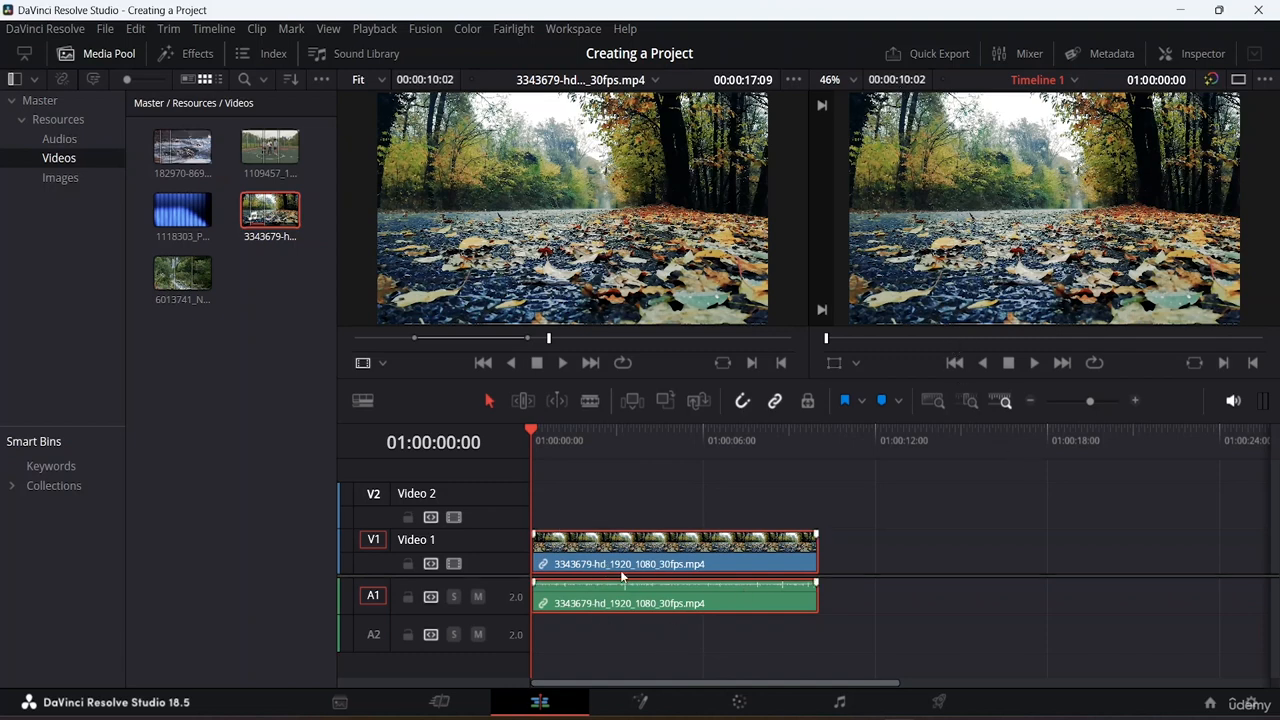
pyautogui.click(871, 551)
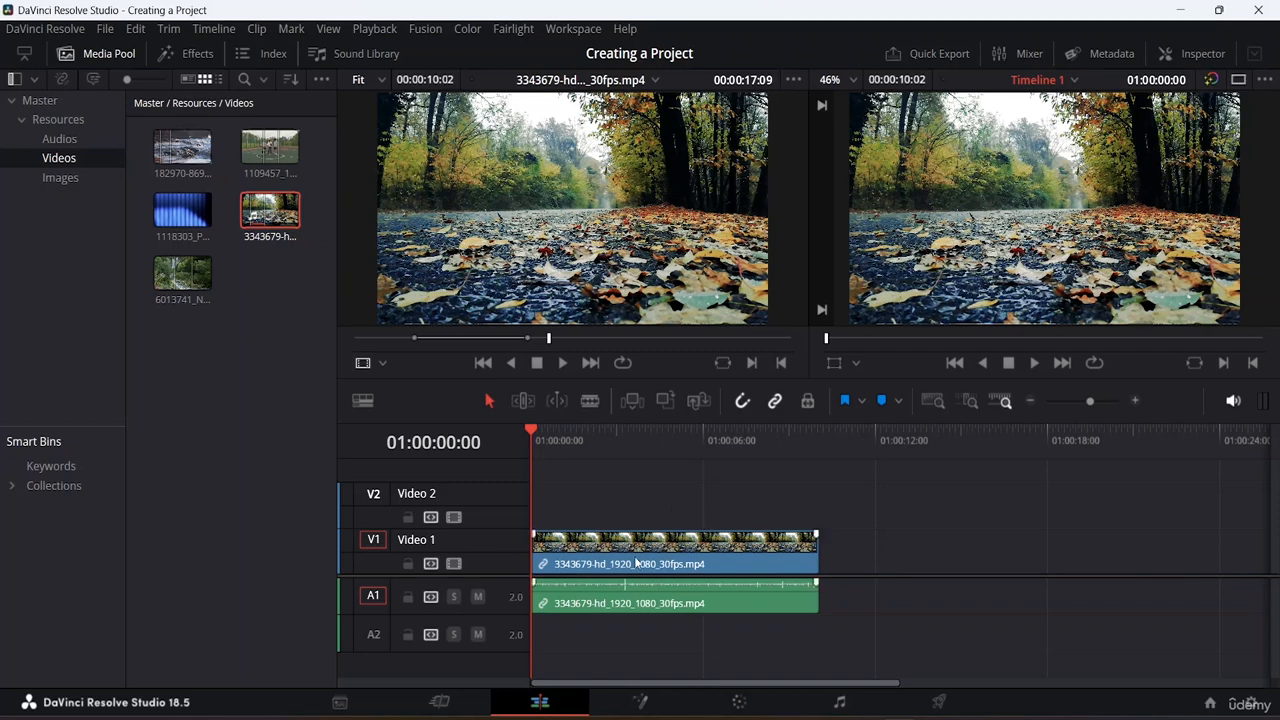
pyautogui.moveTo(633, 562); pyautogui.dragTo(589, 565)
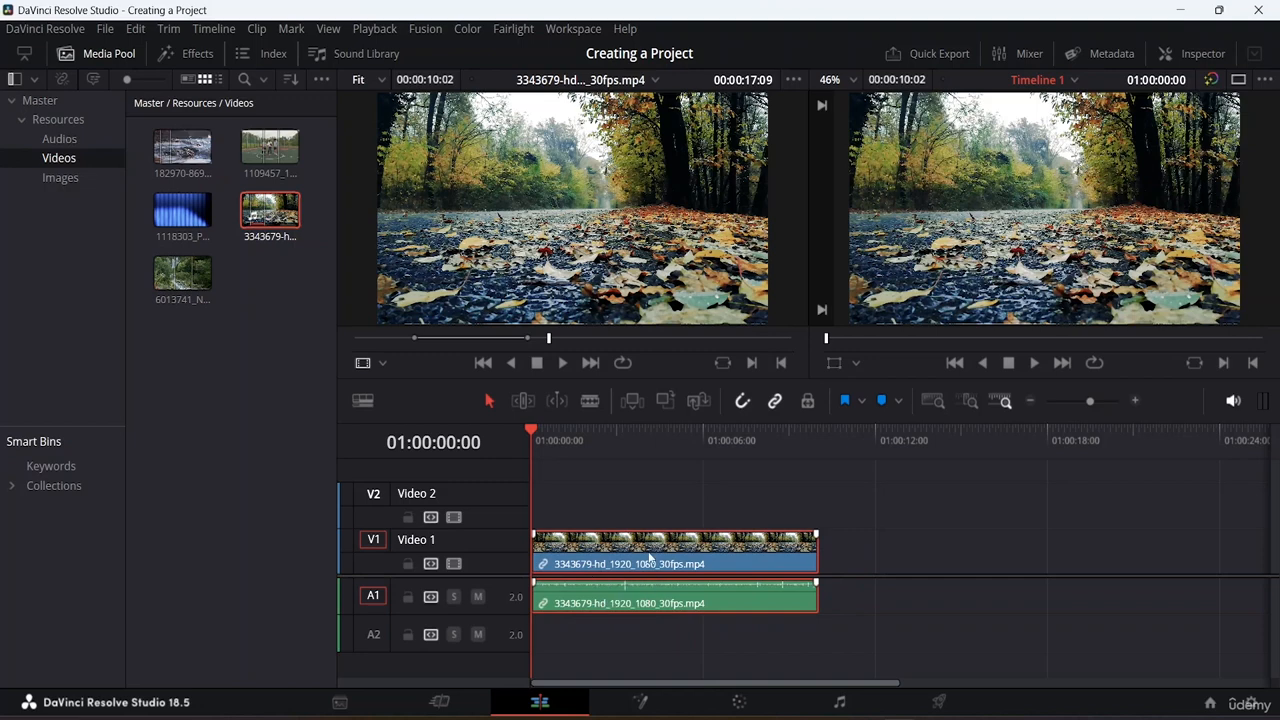
# Disable the autumn road clip on the timeline and play the timeline briefly to check the effect
pyautogui.rightClick(659, 562)
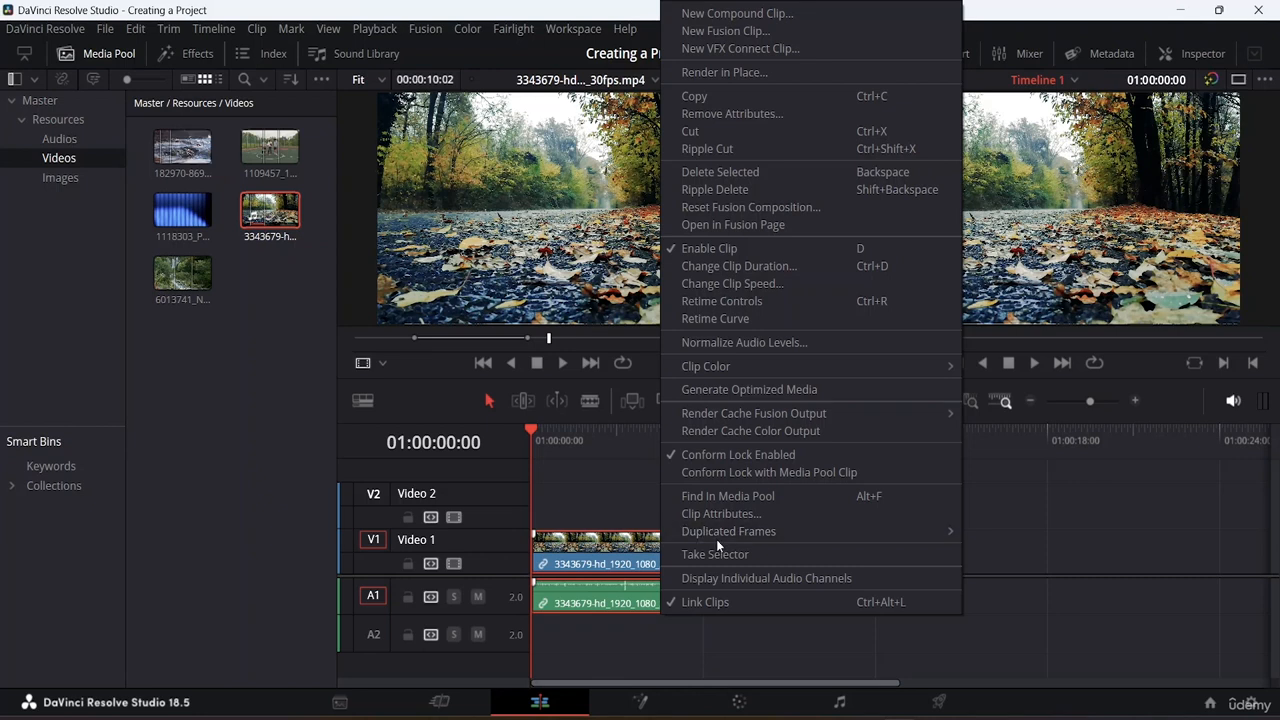
pyautogui.click(688, 250)
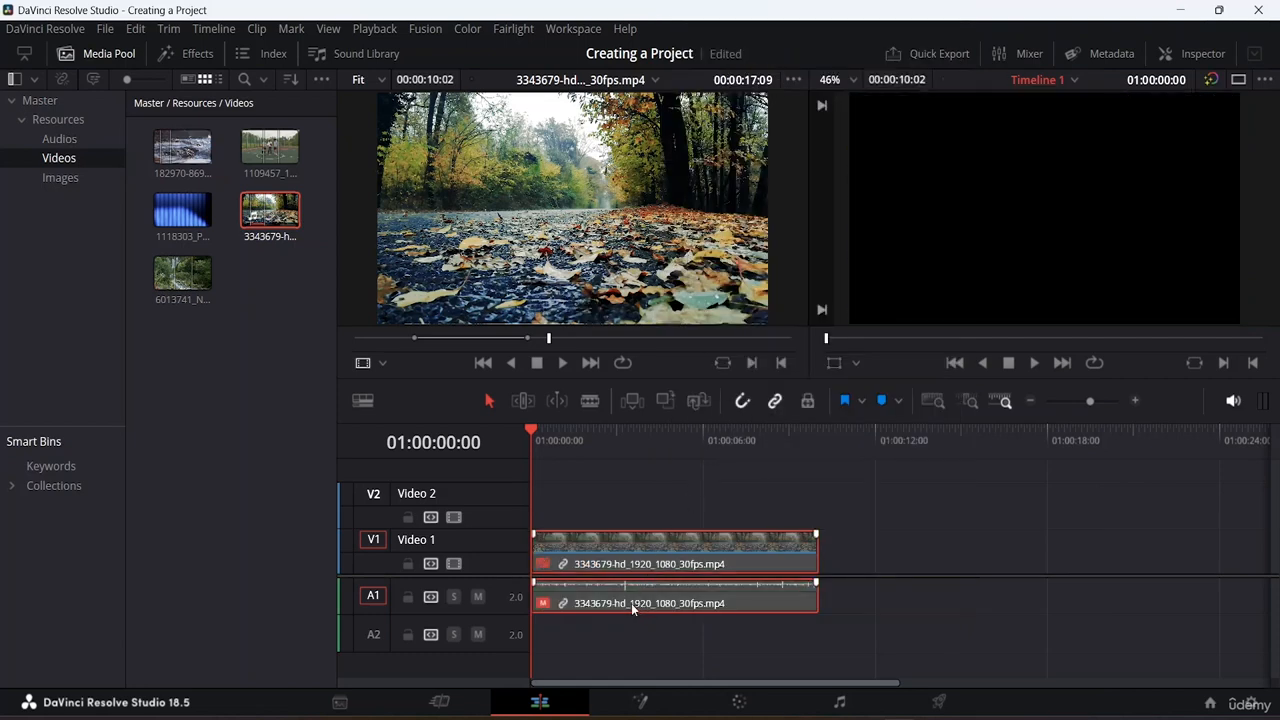
pyautogui.press('space')
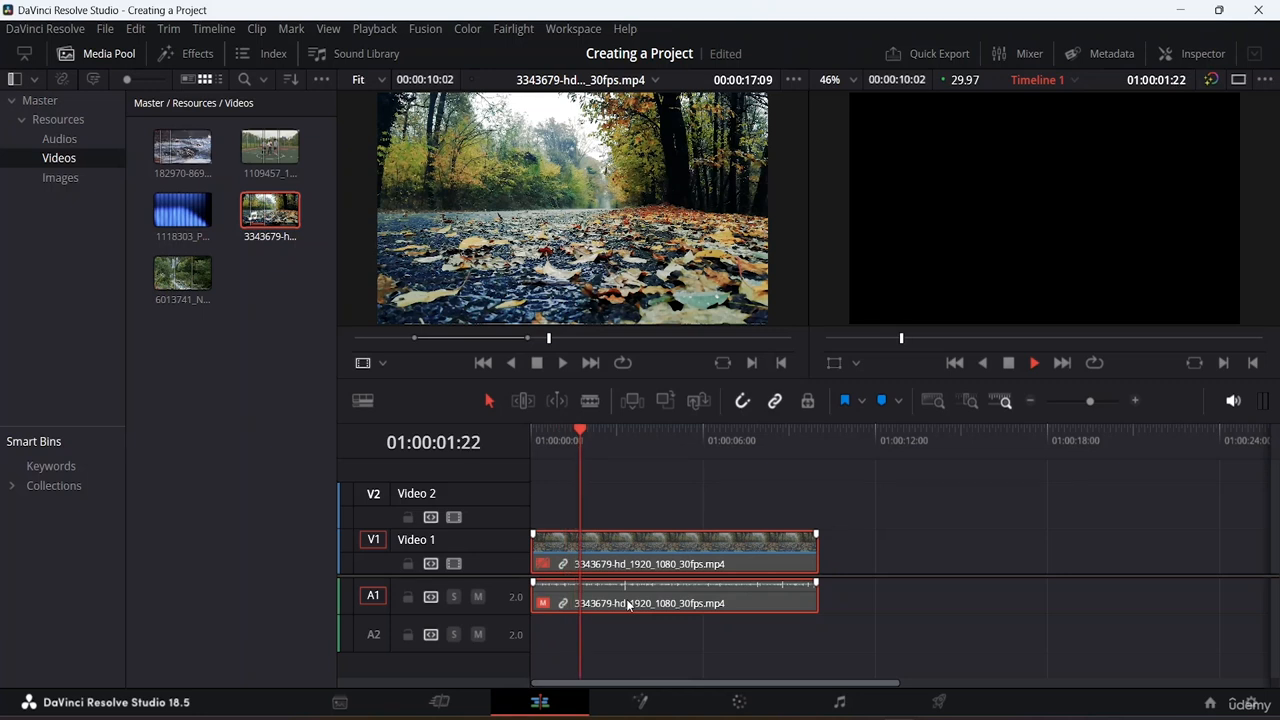
pyautogui.press('space')
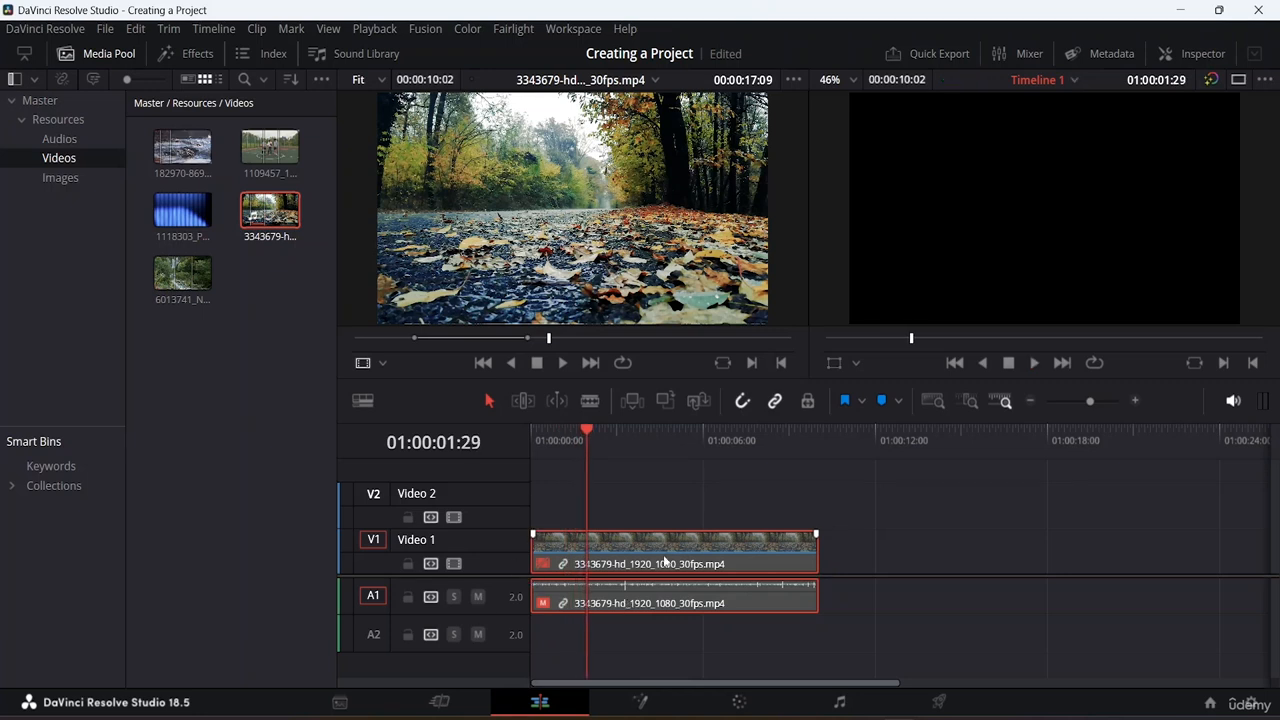
# Save the project and enable the autumn road clip on the timeline again
pyautogui.hotkey('ctrl', 's')
pyautogui.rightClick(660, 549)
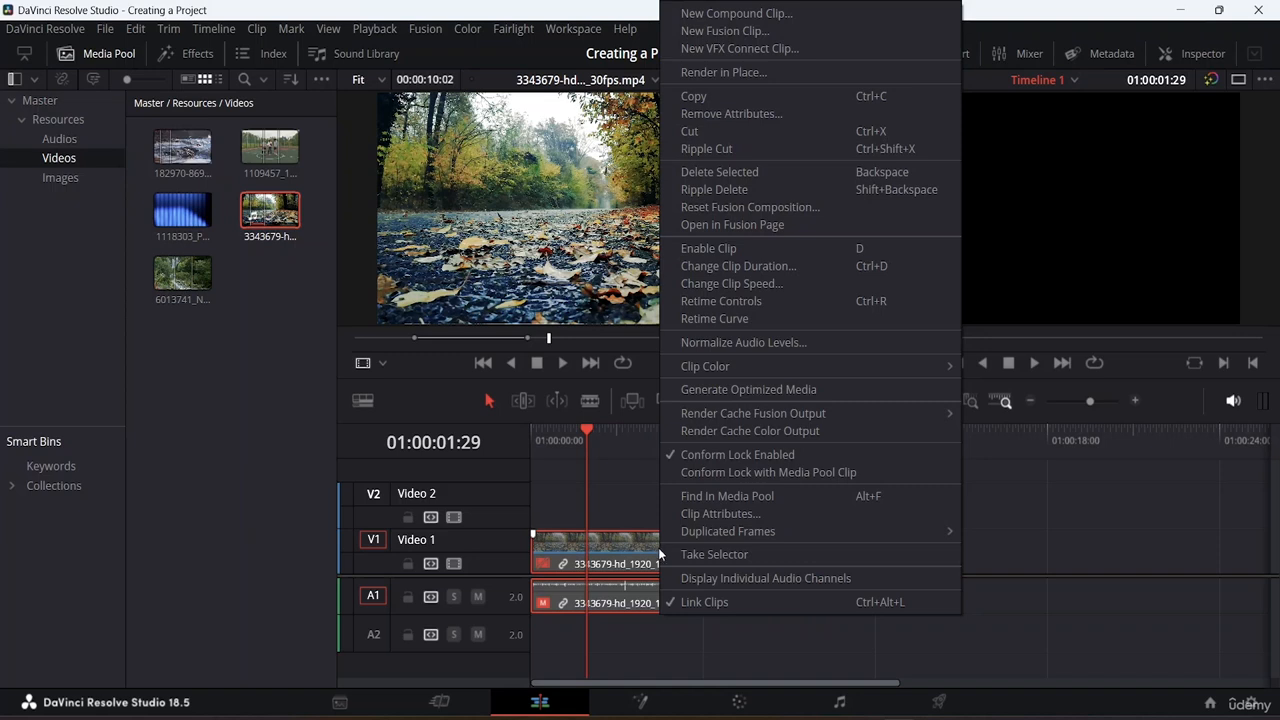
pyautogui.click(734, 249)
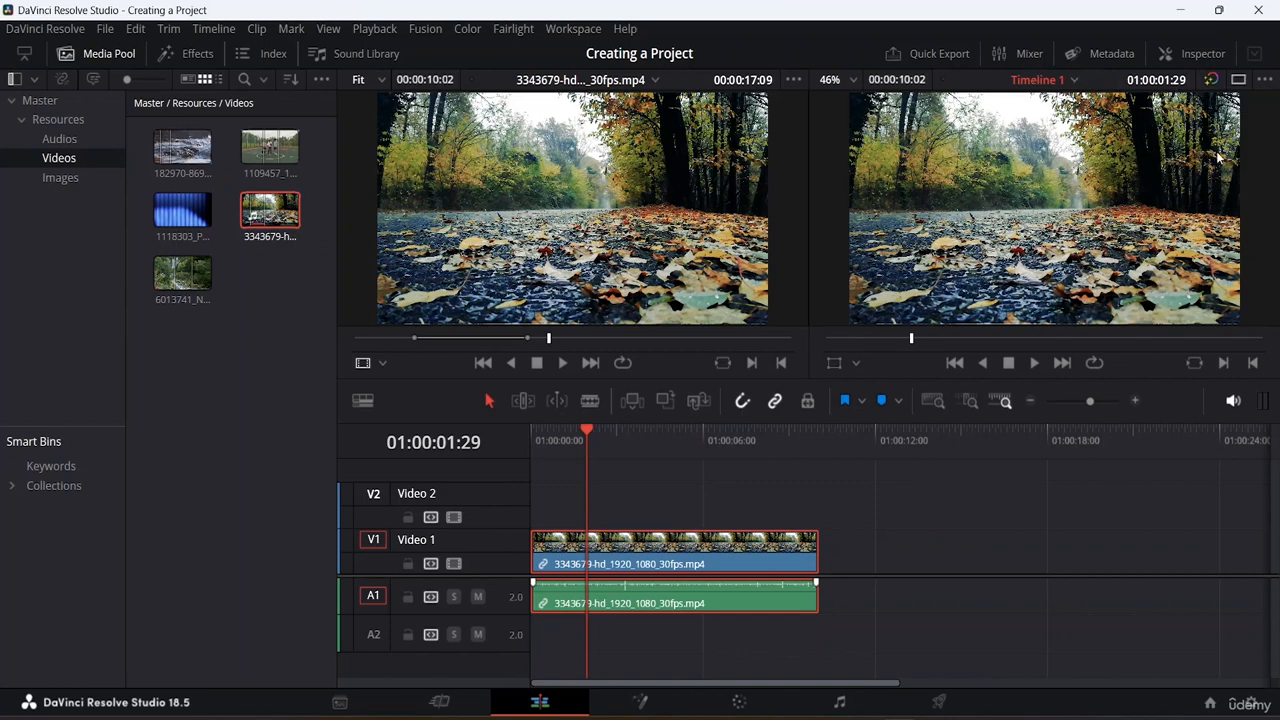
pyautogui.rightClick(673, 545)
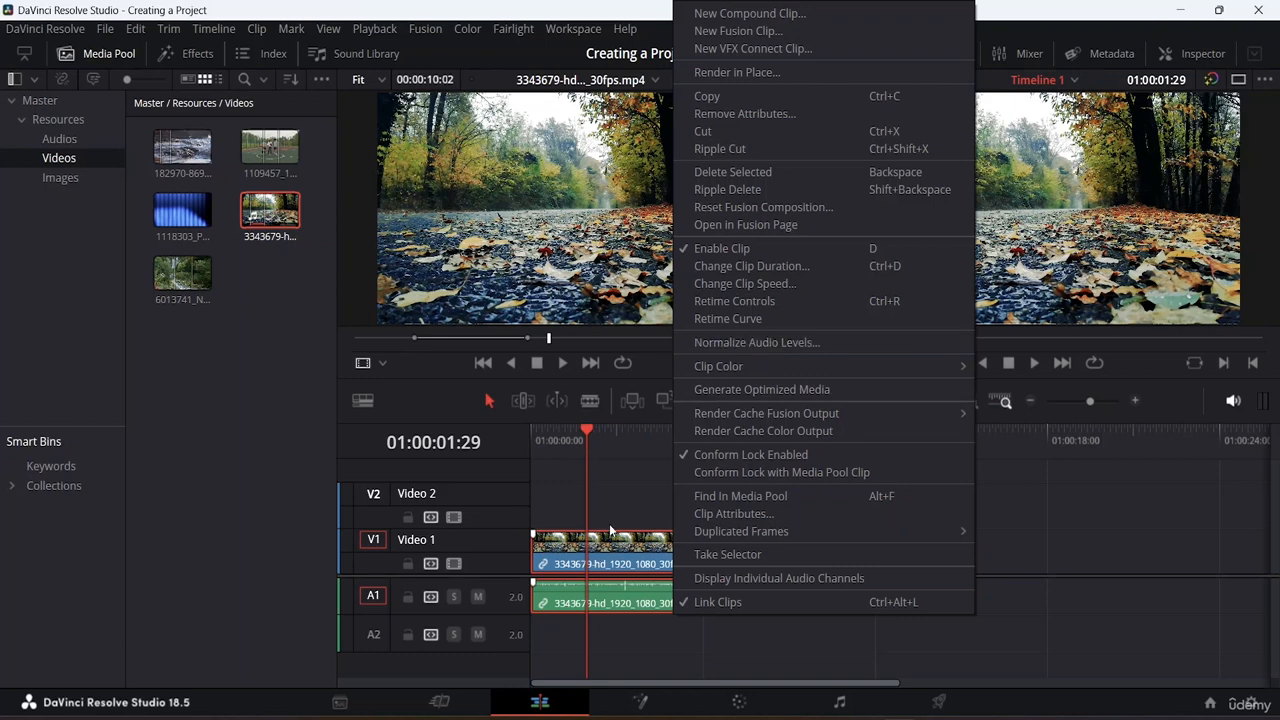
pyautogui.click(617, 562)
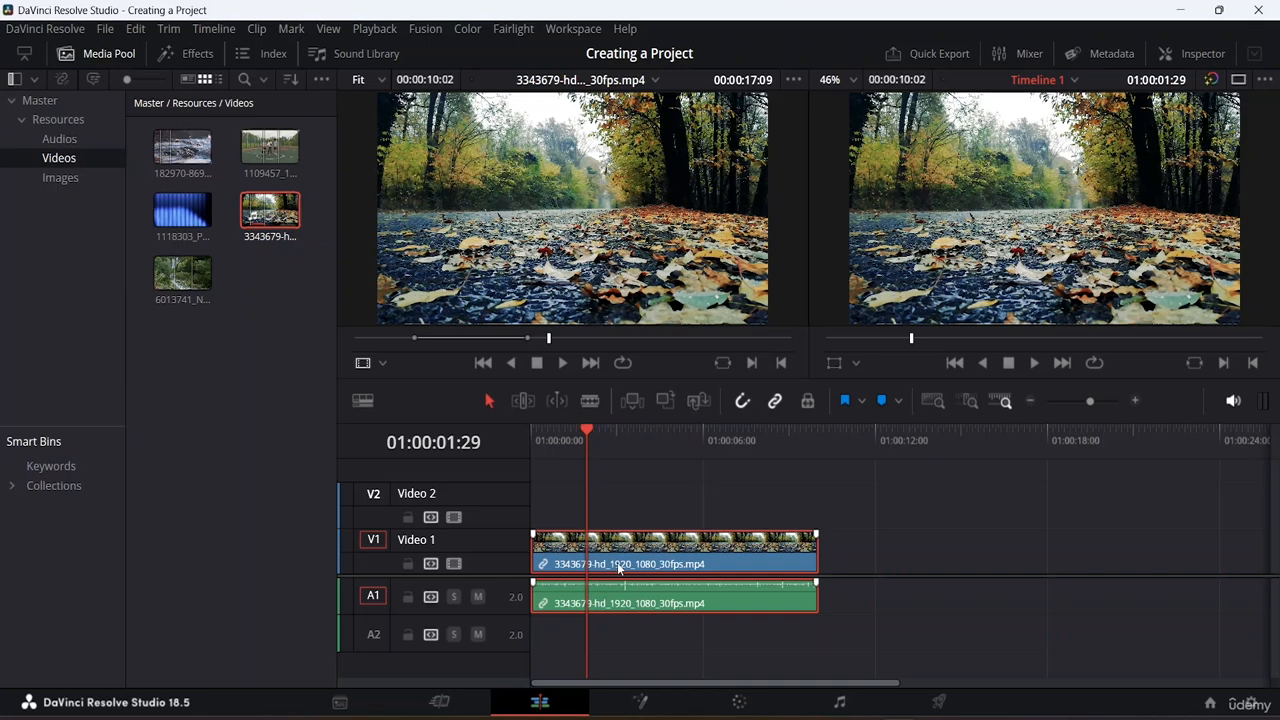
# Delete the autumn road clip and its linked audio from the timeline
pyautogui.click(141, 34)
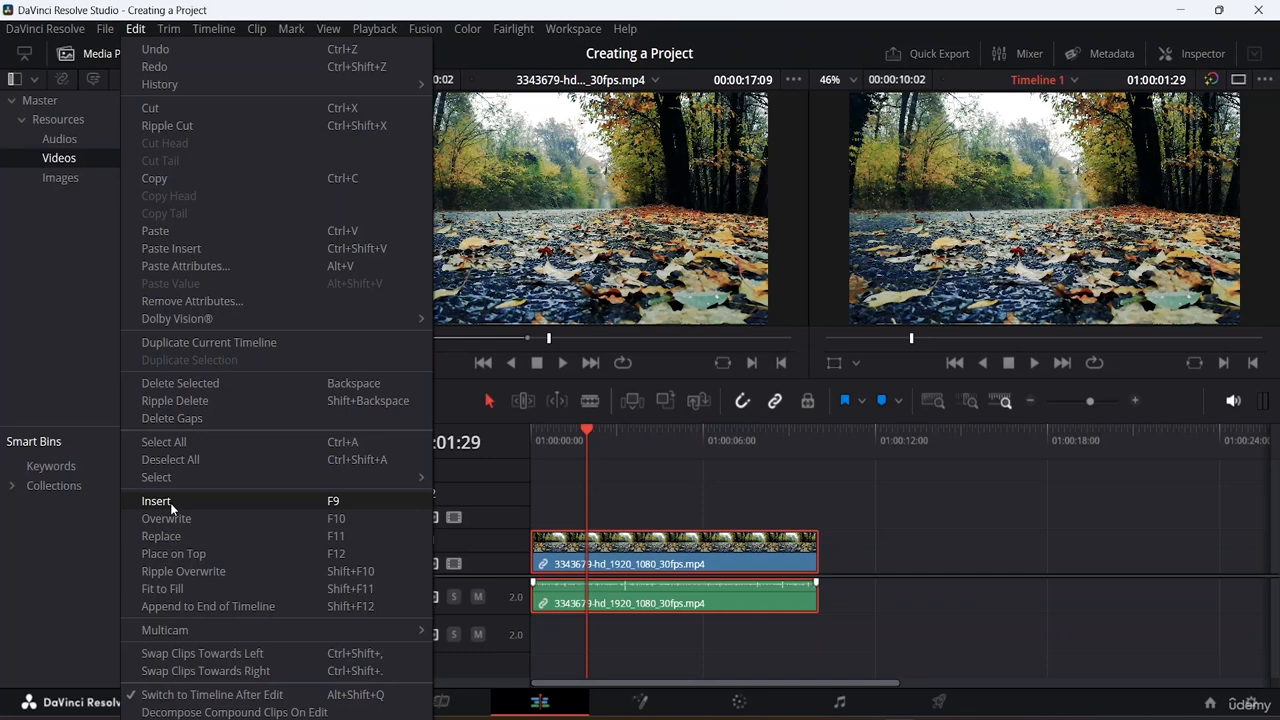
pyautogui.click(746, 484)
pyautogui.click(647, 545)
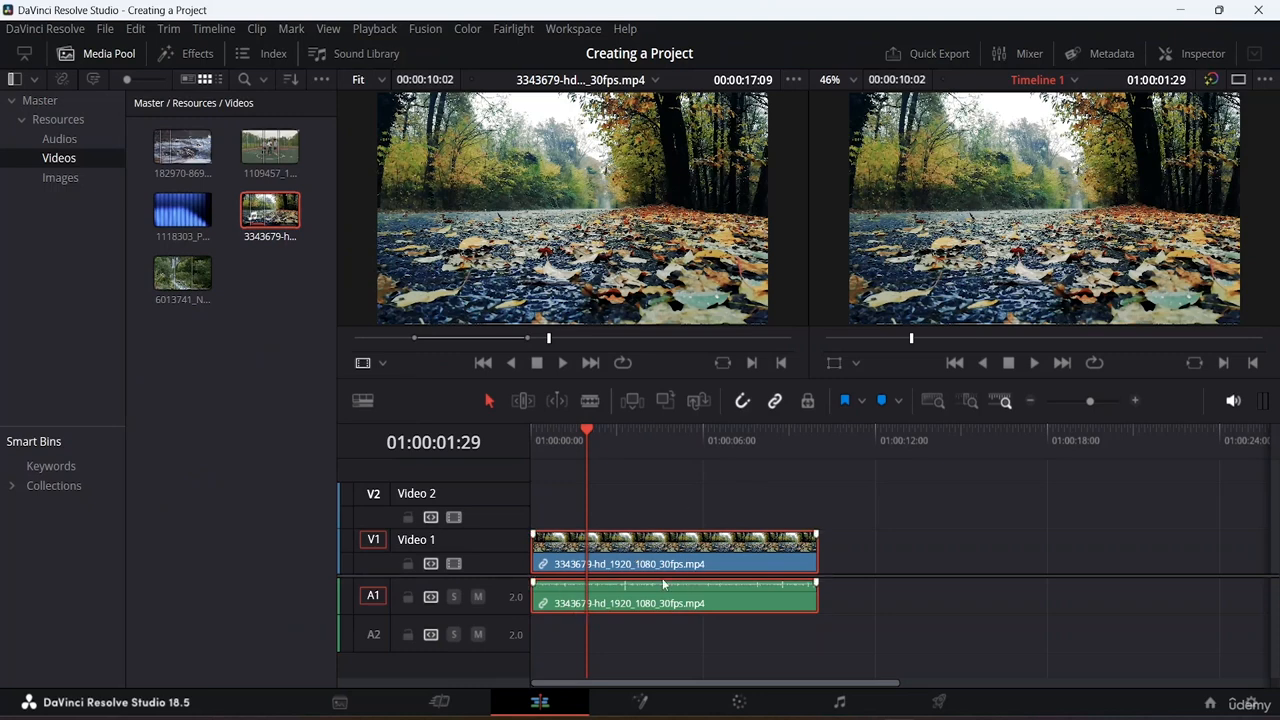
pyautogui.press('Delete')
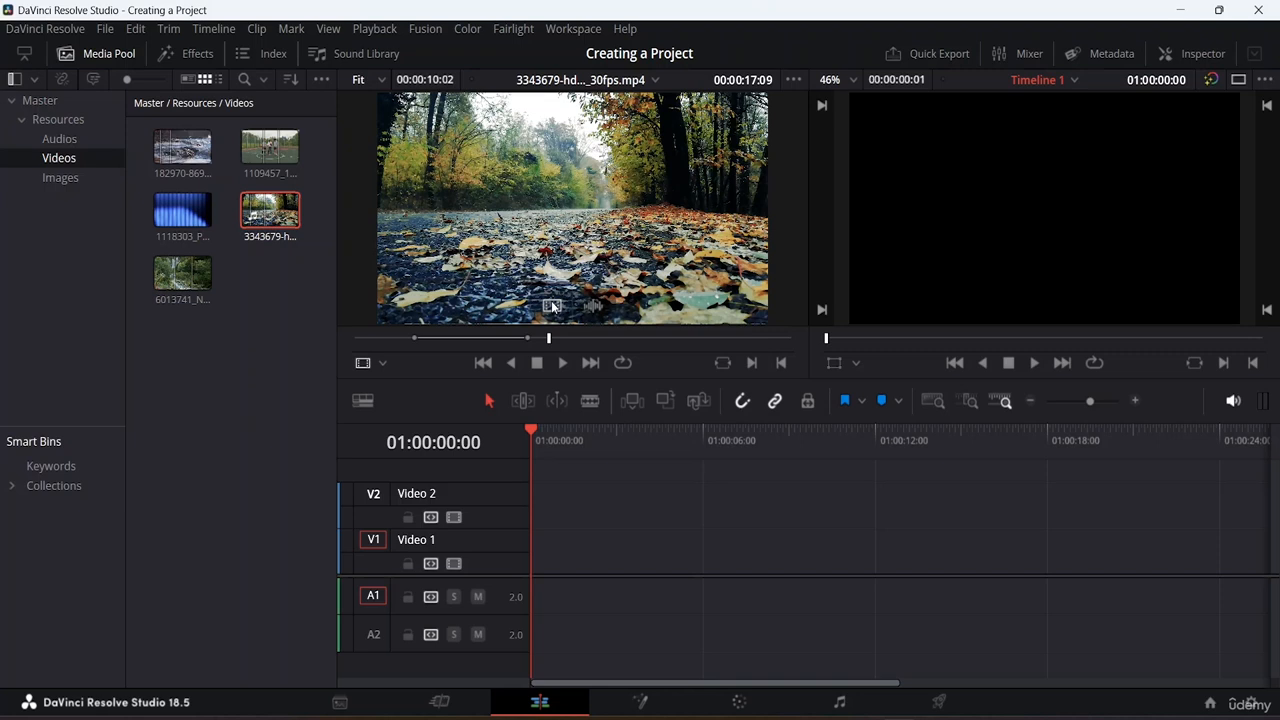
# Try placing only the video of the marked autumn road range at the start of Video 1, and delete it from the timeline
pyautogui.moveTo(552, 306); pyautogui.dragTo(572, 553)
pyautogui.moveTo(561, 569); pyautogui.dragTo(540, 568)
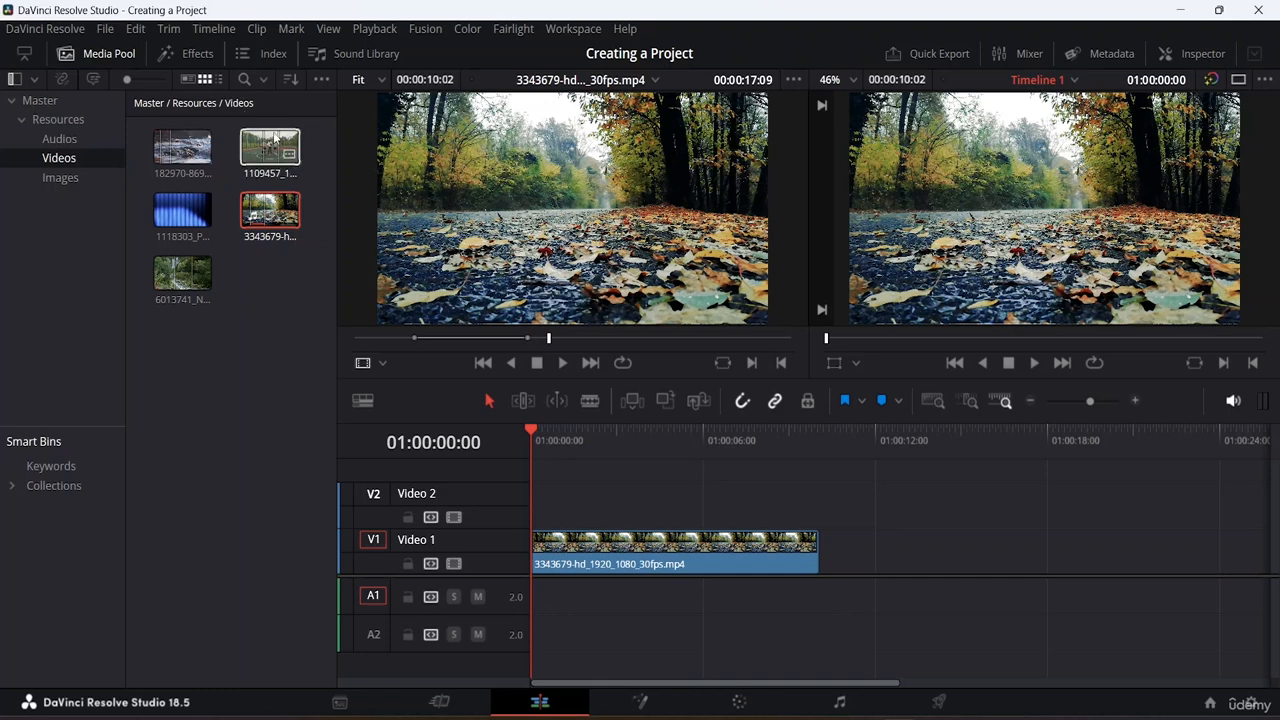
pyautogui.click(664, 321)
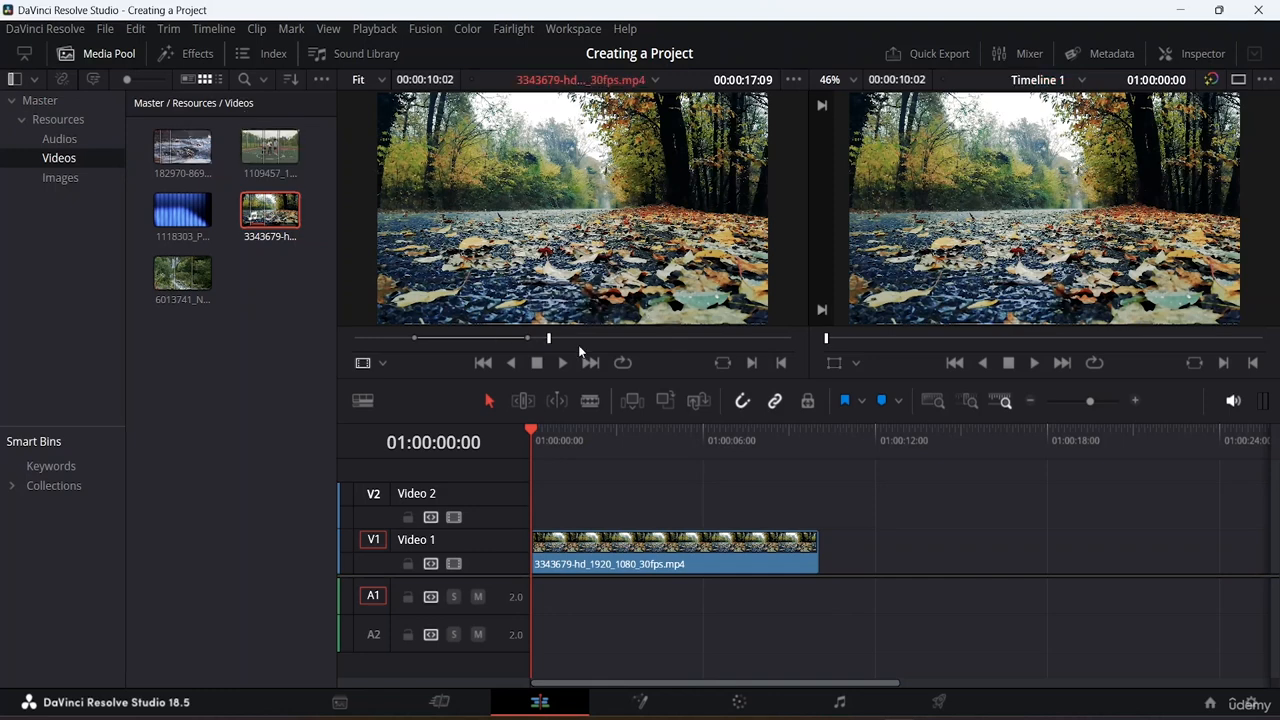
pyautogui.click(653, 563)
pyautogui.press('Delete')
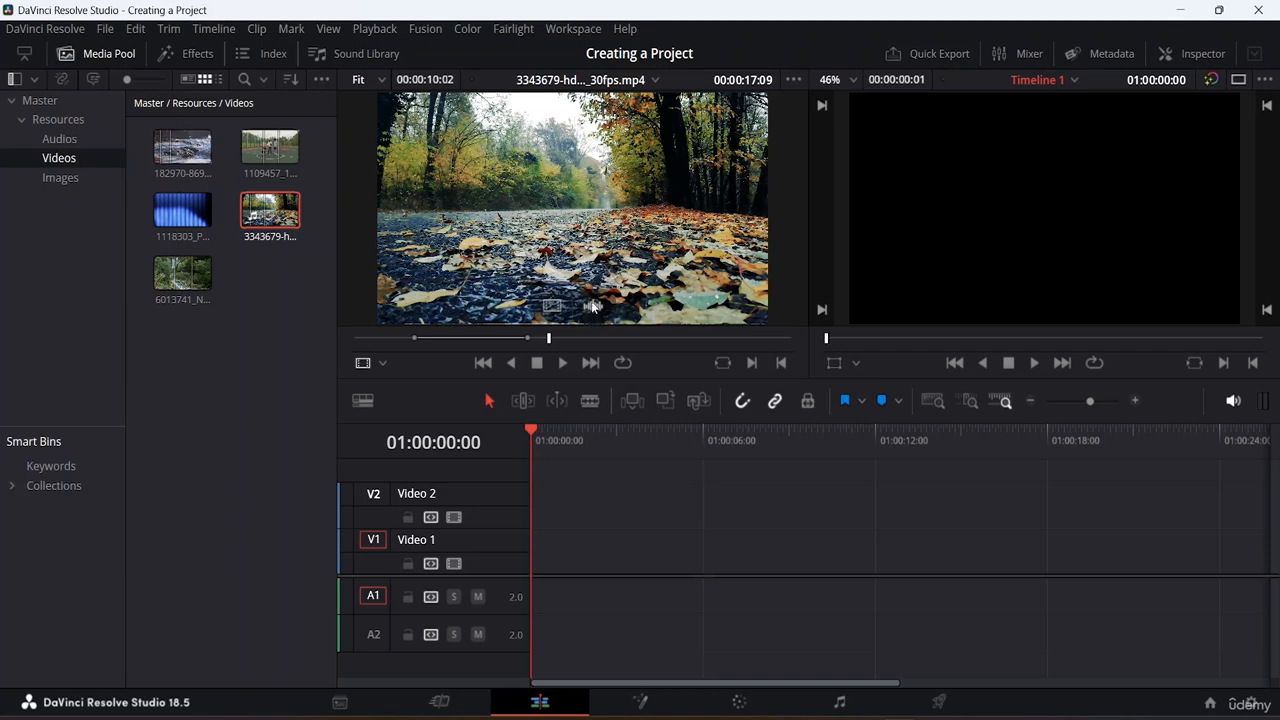
# Try placing only the audio of the marked autumn road range at the start of Audio 1, and delete it from the timeline
pyautogui.moveTo(593, 308); pyautogui.dragTo(526, 591)
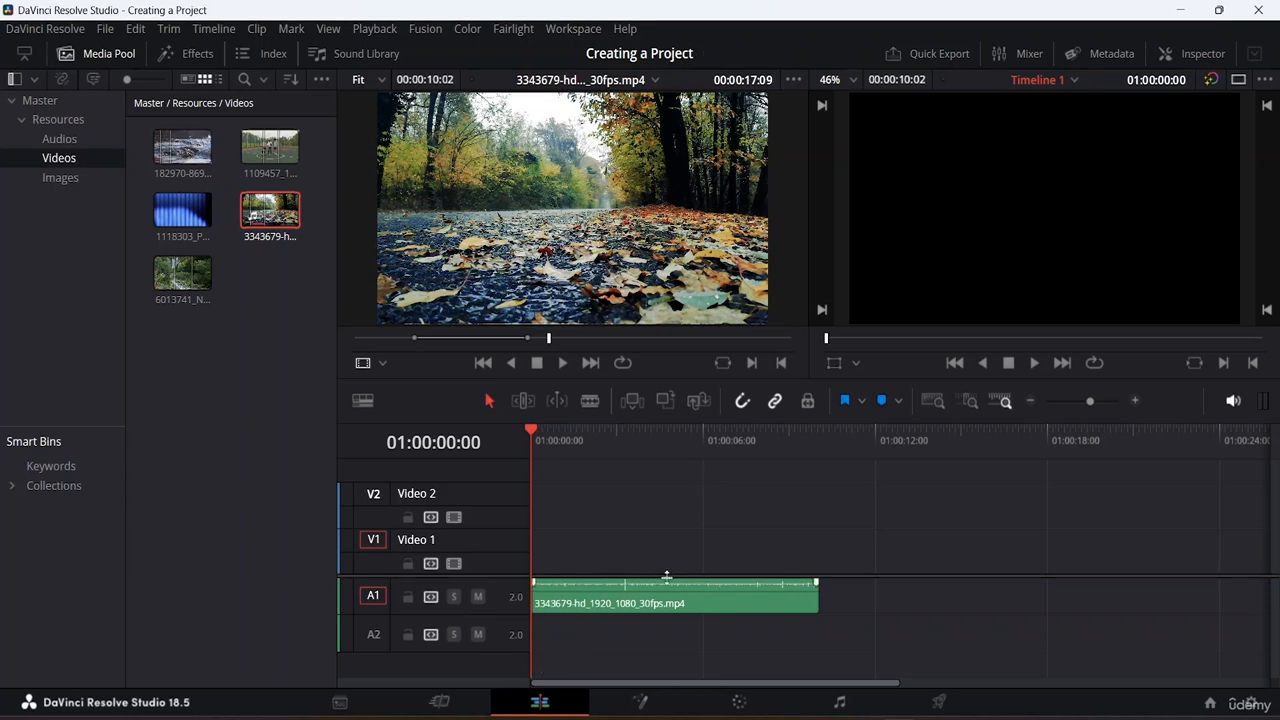
pyautogui.click(625, 603)
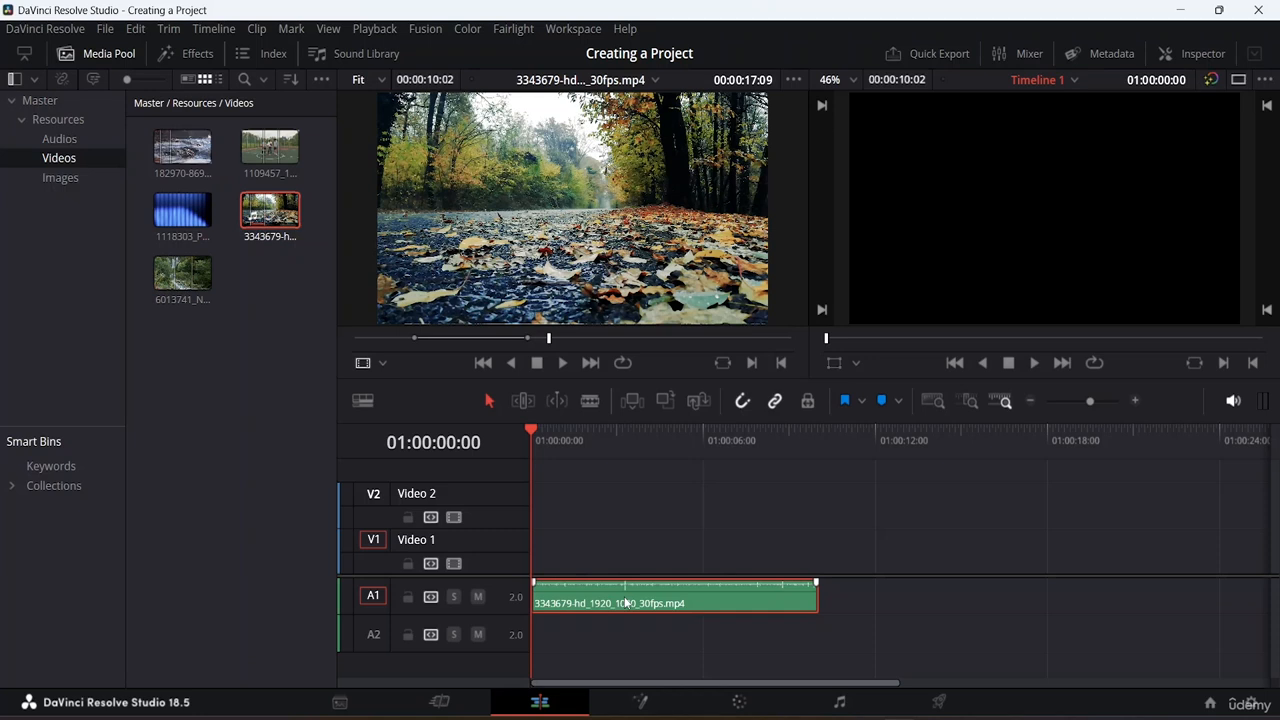
pyautogui.press('Delete')
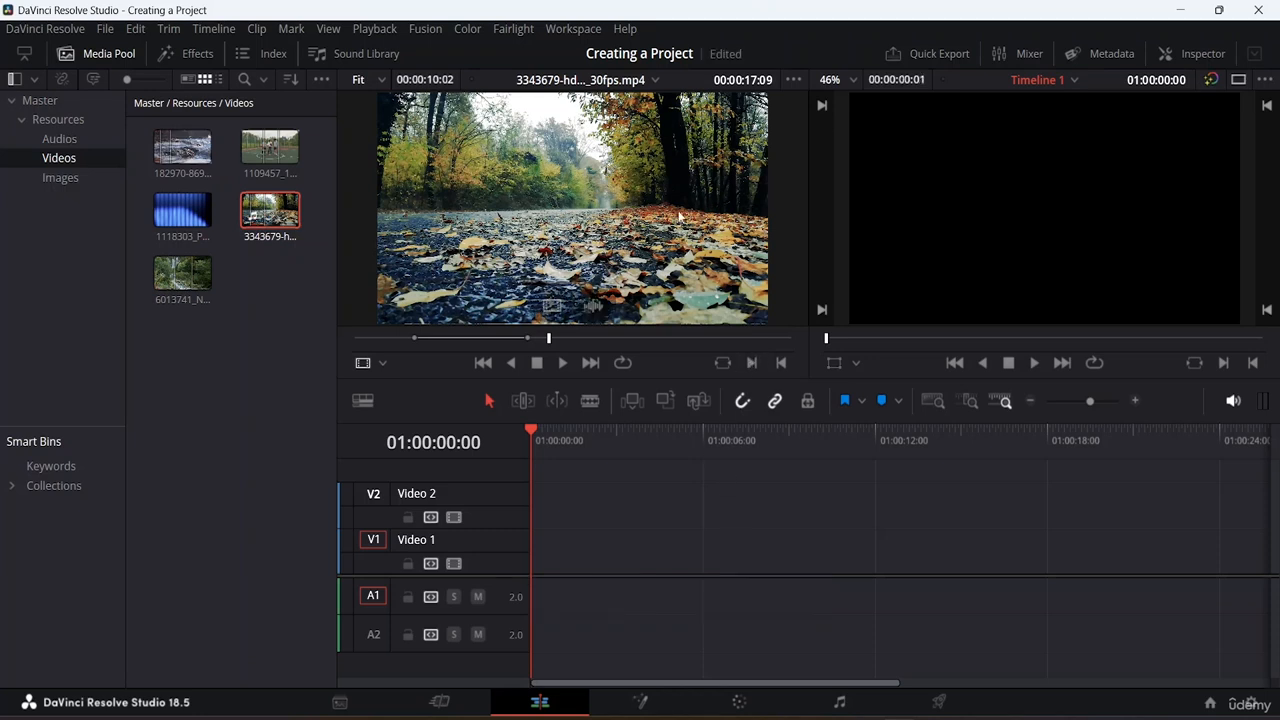
# Save the project and move the autumn road clip's In and Out points later in the source viewer for a range of 00:00:17:17
pyautogui.hotkey('ctrl', 's')
pyautogui.click(620, 183)
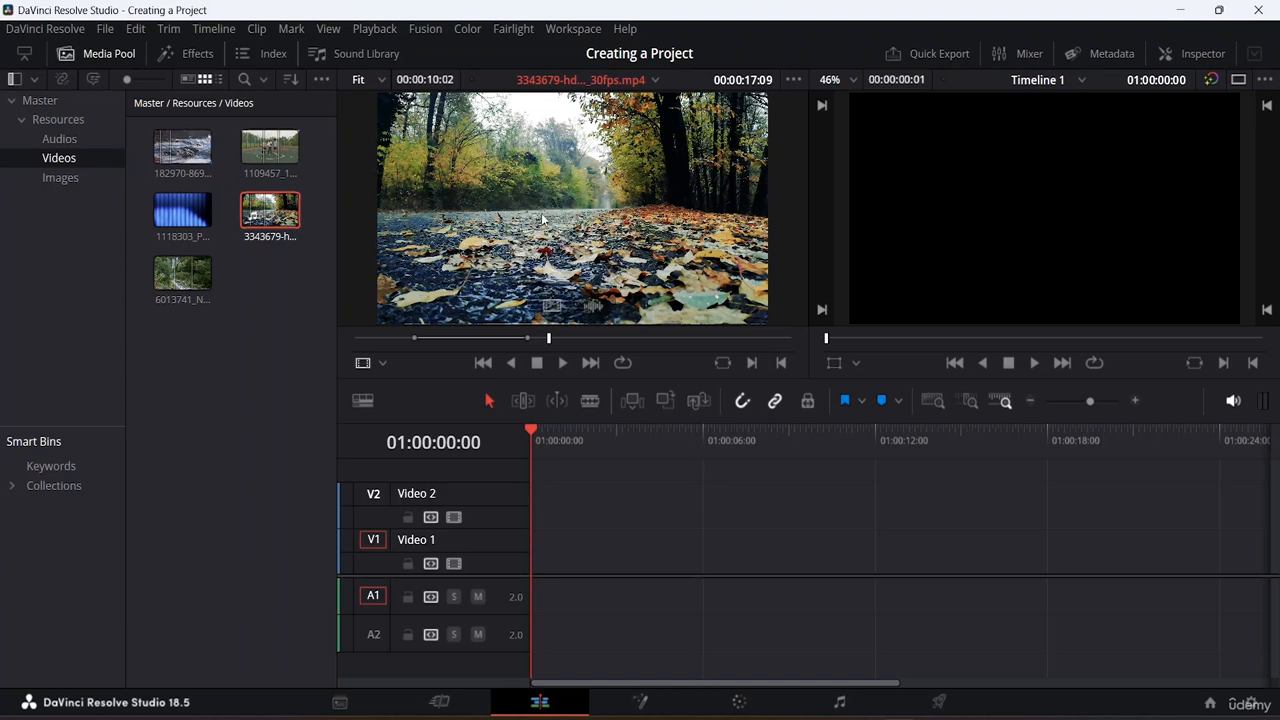
pyautogui.moveTo(570, 195); pyautogui.dragTo(519, 215)
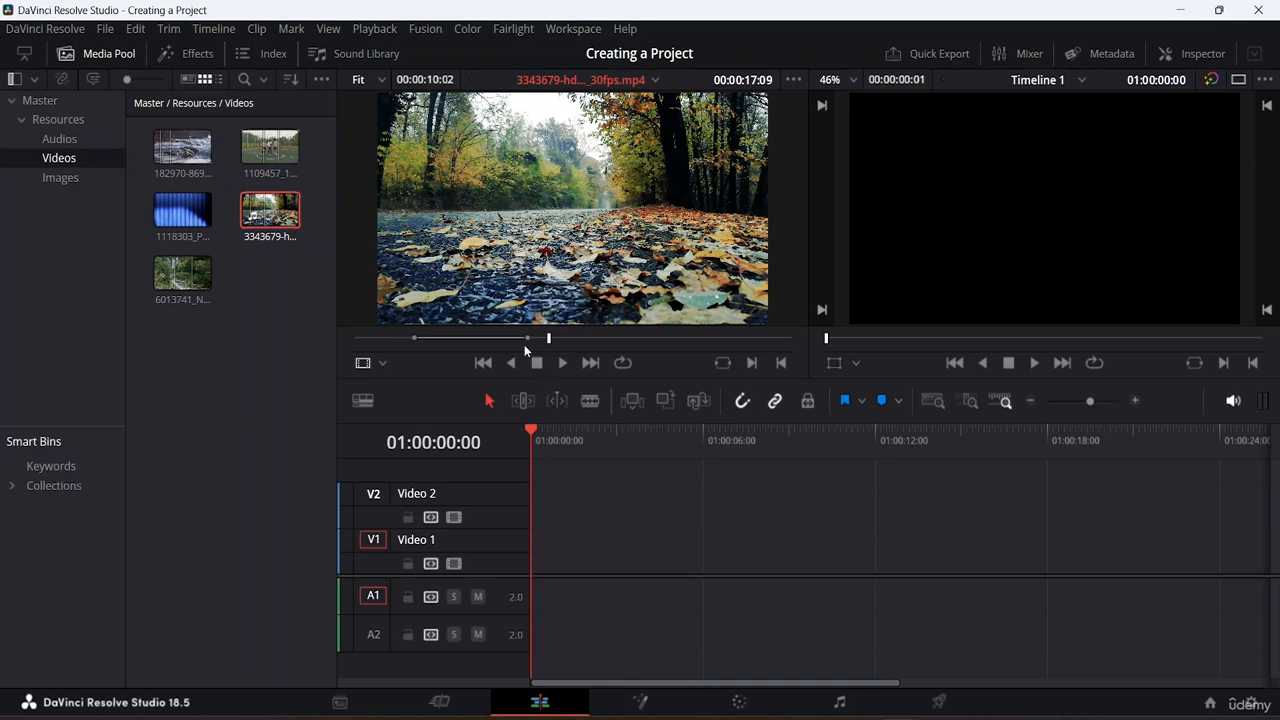
pyautogui.press('space')
pyautogui.moveTo(600, 343)
pyautogui.mouseDown()
pyautogui.moveTo(551, 348)
pyautogui.moveTo(614, 339)
pyautogui.moveTo(682, 354)
pyautogui.mouseUp()
pyautogui.moveTo(412, 338); pyautogui.dragTo(485, 348)
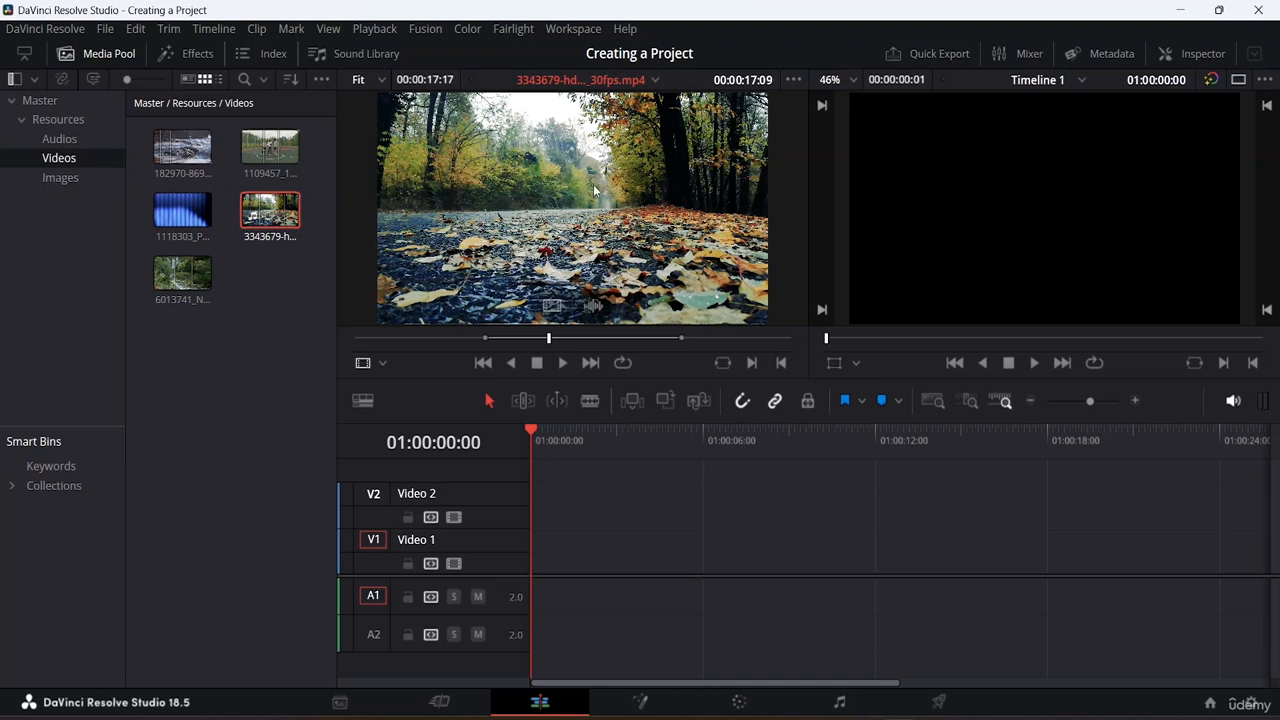
# Try placing the 00:00:17:17 range with its audio at the start of the timeline, and delete it again
pyautogui.moveTo(594, 190); pyautogui.dragTo(537, 569)
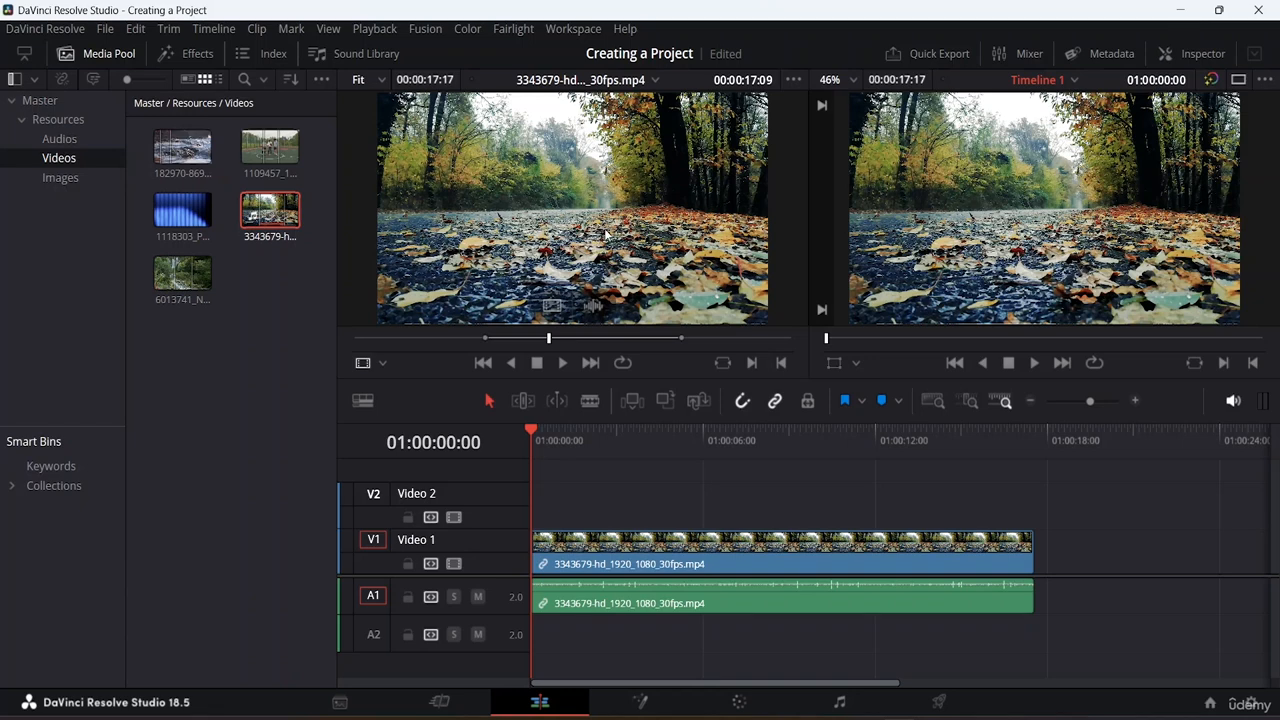
pyautogui.click(701, 549)
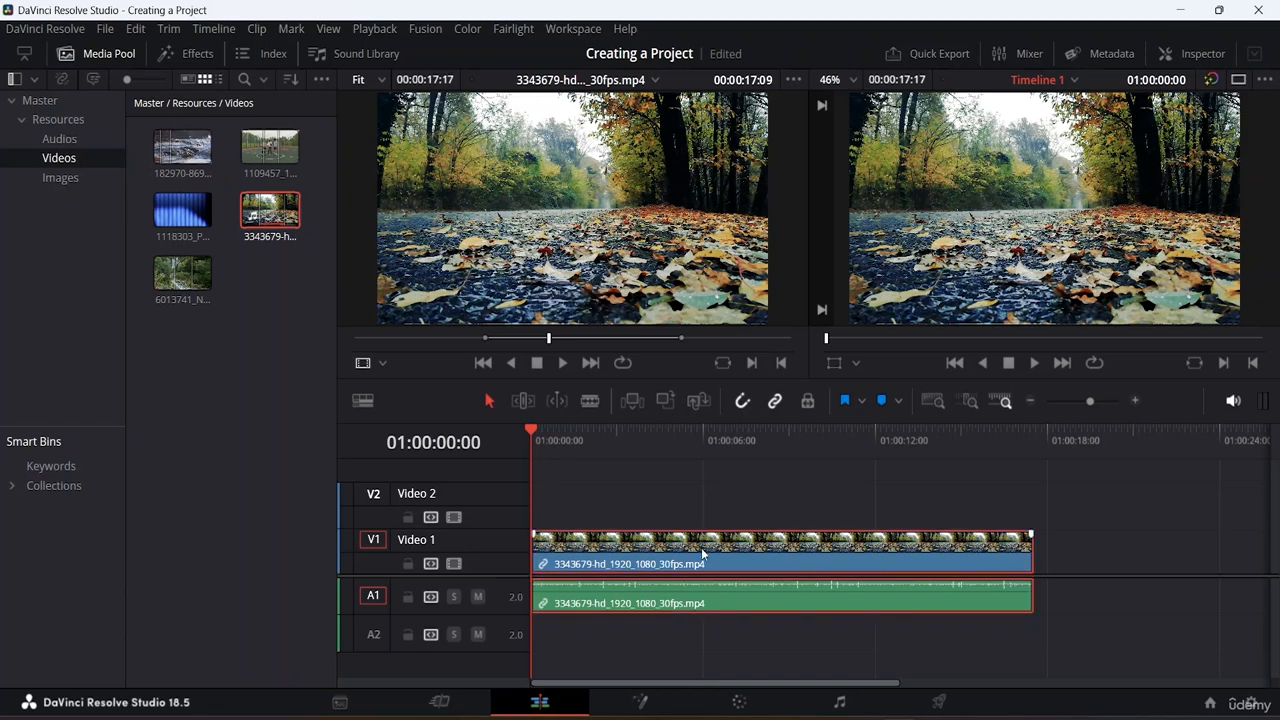
pyautogui.press('Delete')
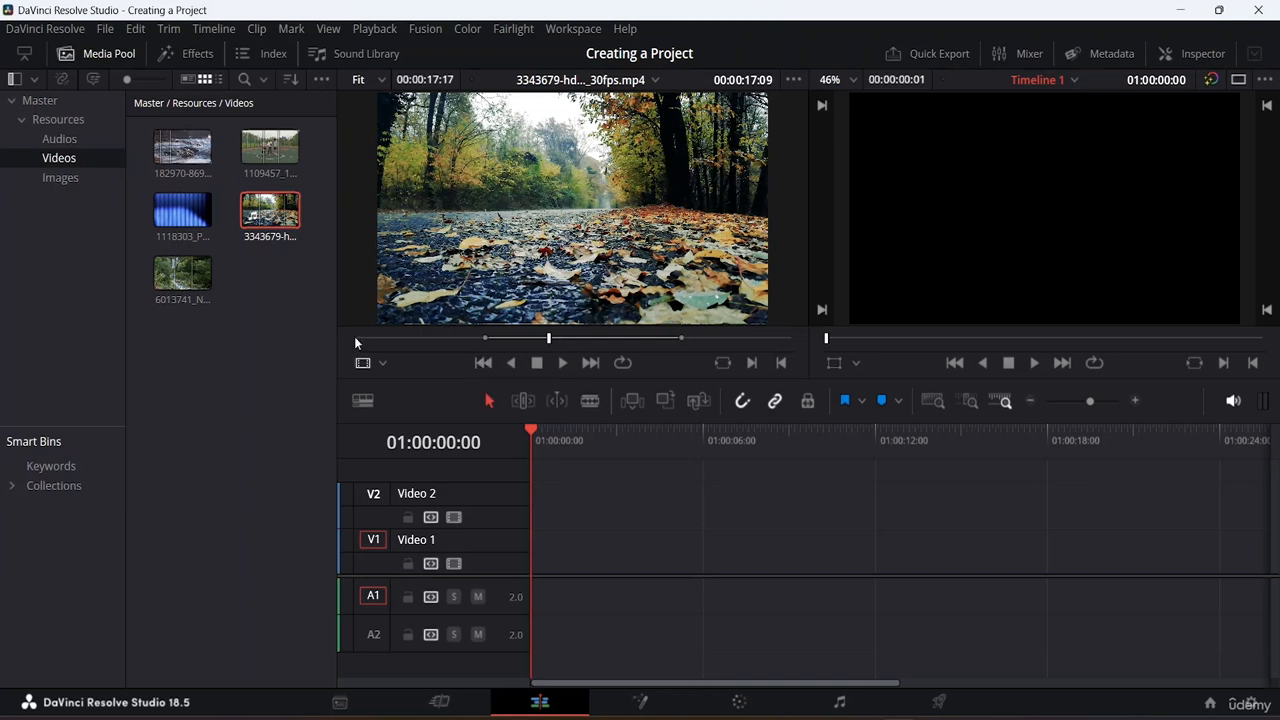
# Jump to the autumn road source clip's first and last frames, and scrub back to around the middle
pyautogui.click(483, 364)
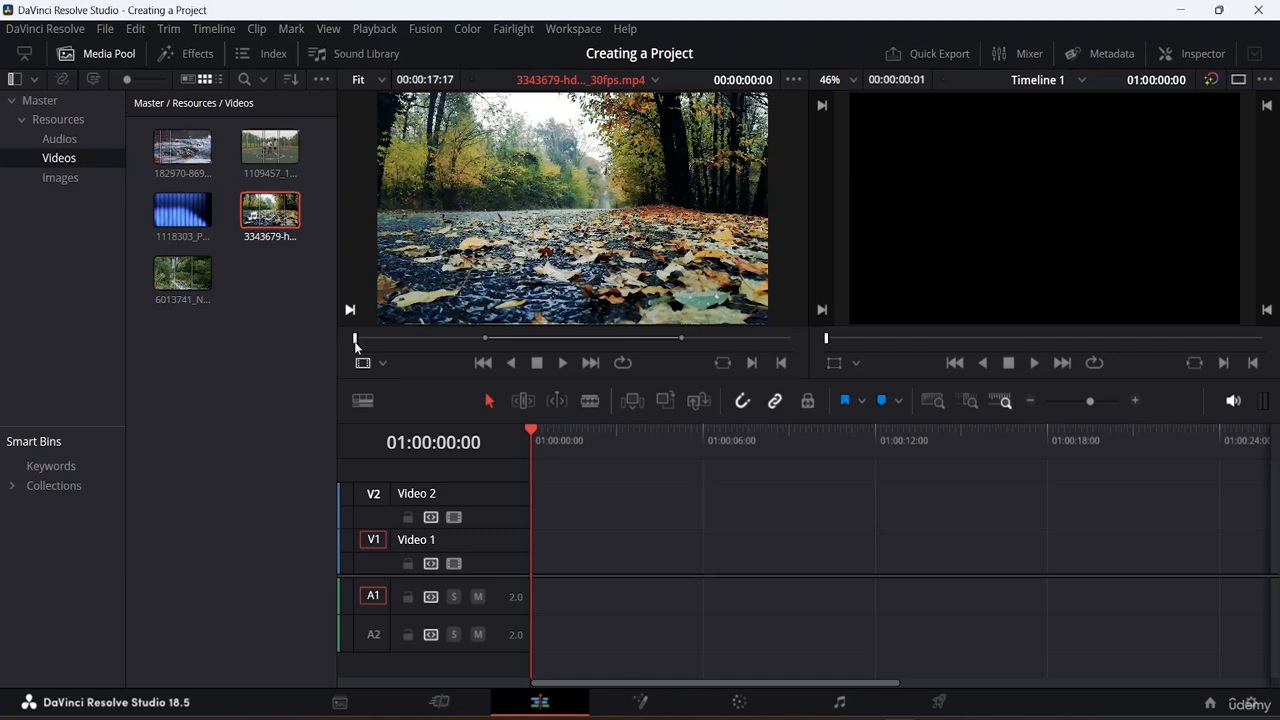
pyautogui.click(590, 363)
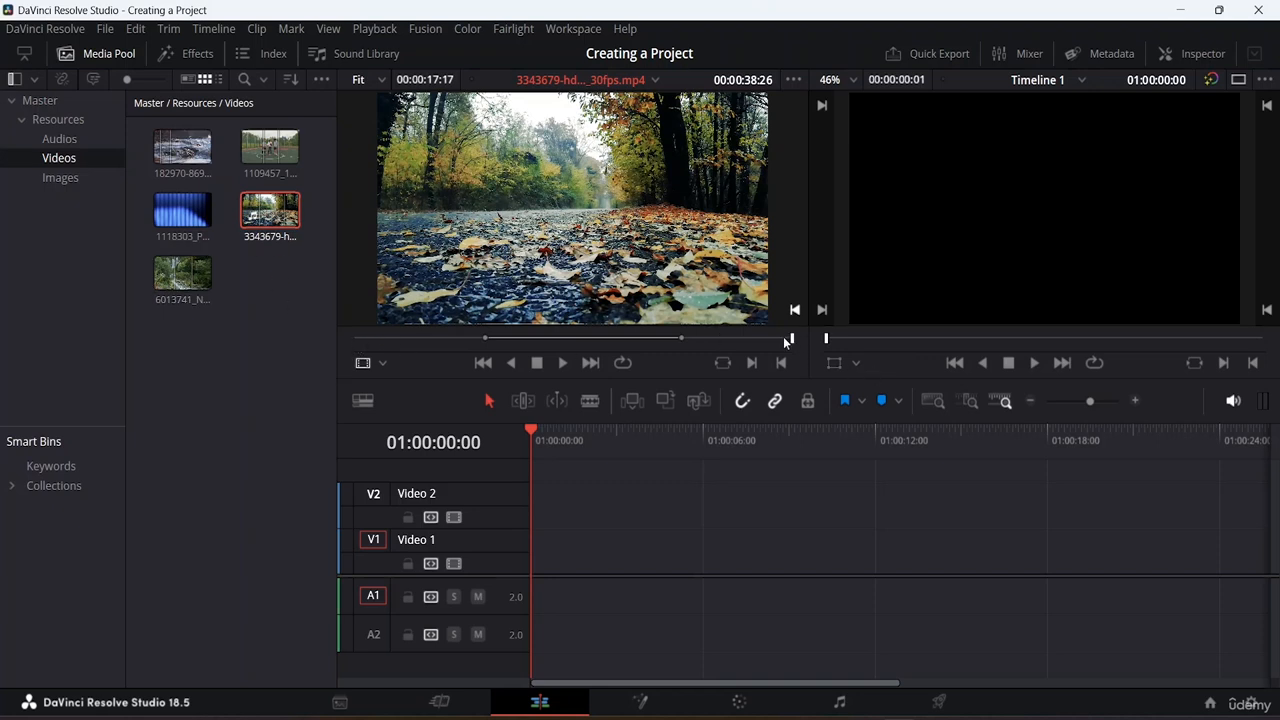
pyautogui.moveTo(793, 343); pyautogui.dragTo(577, 341)
# Preview the autumn road source clip by playing it forward and in reverse, stopping playback each time
pyautogui.click(563, 364)
pyautogui.click(538, 365)
pyautogui.press('space')
pyautogui.press('space')
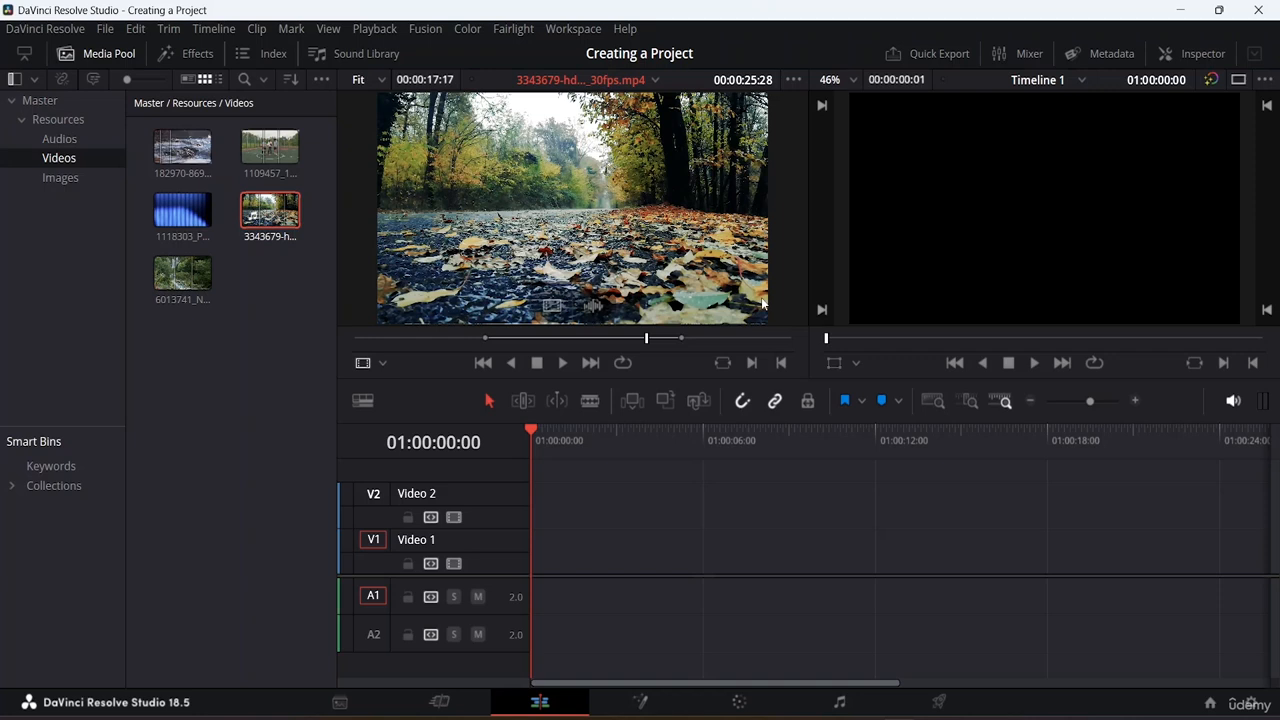
pyautogui.click(512, 364)
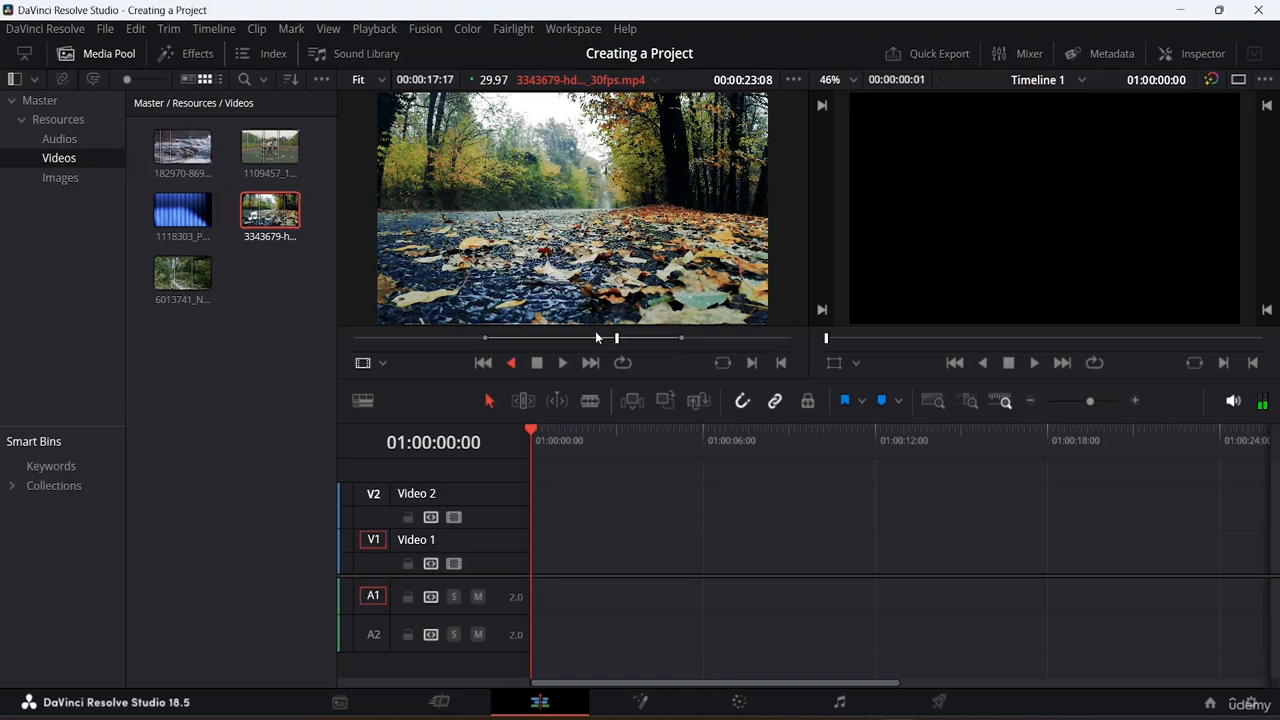
pyautogui.click(537, 364)
# Move the autumn road clip's Out point earlier for a 00:00:05:08 range, and play the source clip with looping turned on
pyautogui.moveTo(681, 336); pyautogui.dragTo(534, 335)
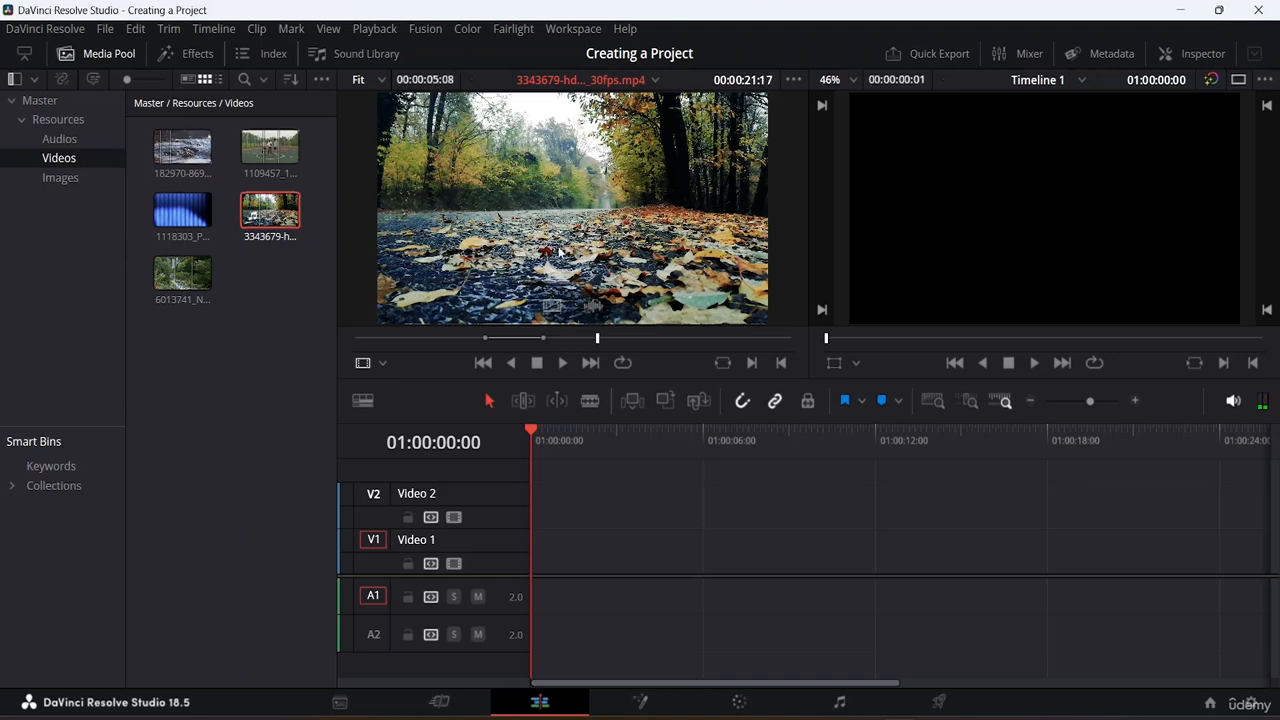
pyautogui.moveTo(598, 339); pyautogui.dragTo(505, 339)
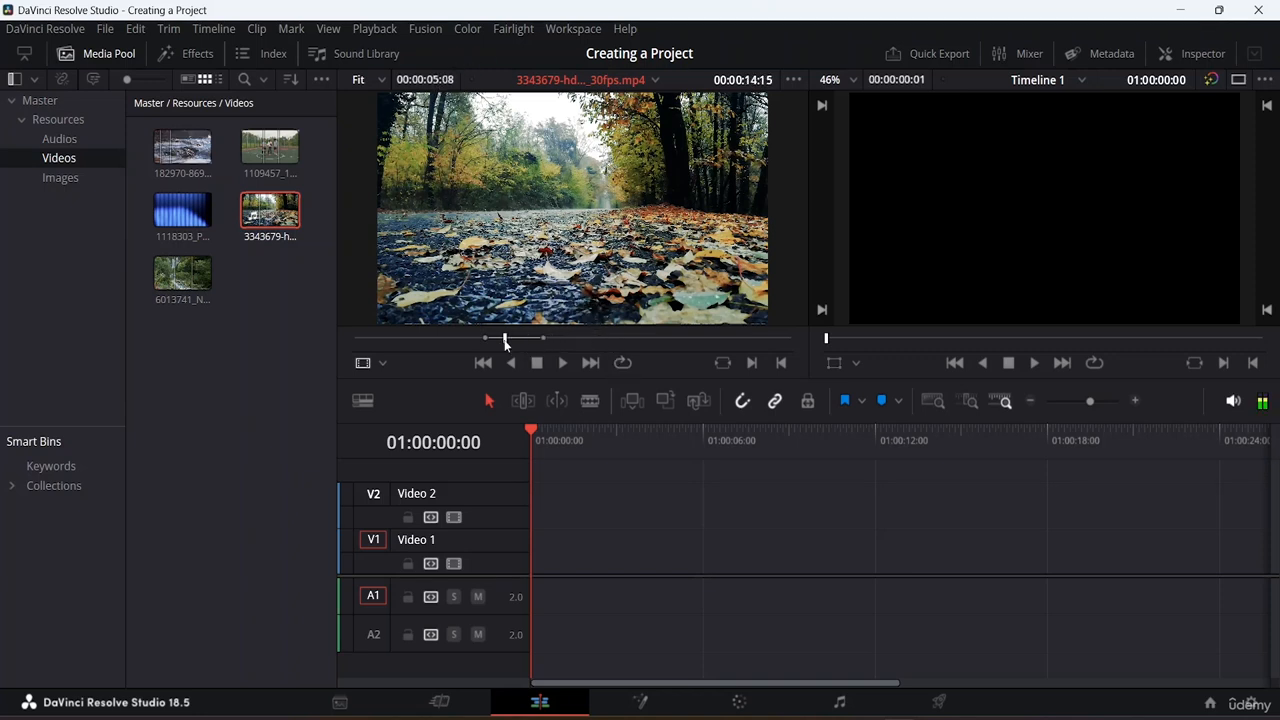
pyautogui.click(620, 363)
pyautogui.press('space')
pyautogui.moveTo(657, 339); pyautogui.dragTo(750, 347)
pyautogui.press('space')
pyautogui.press('space')
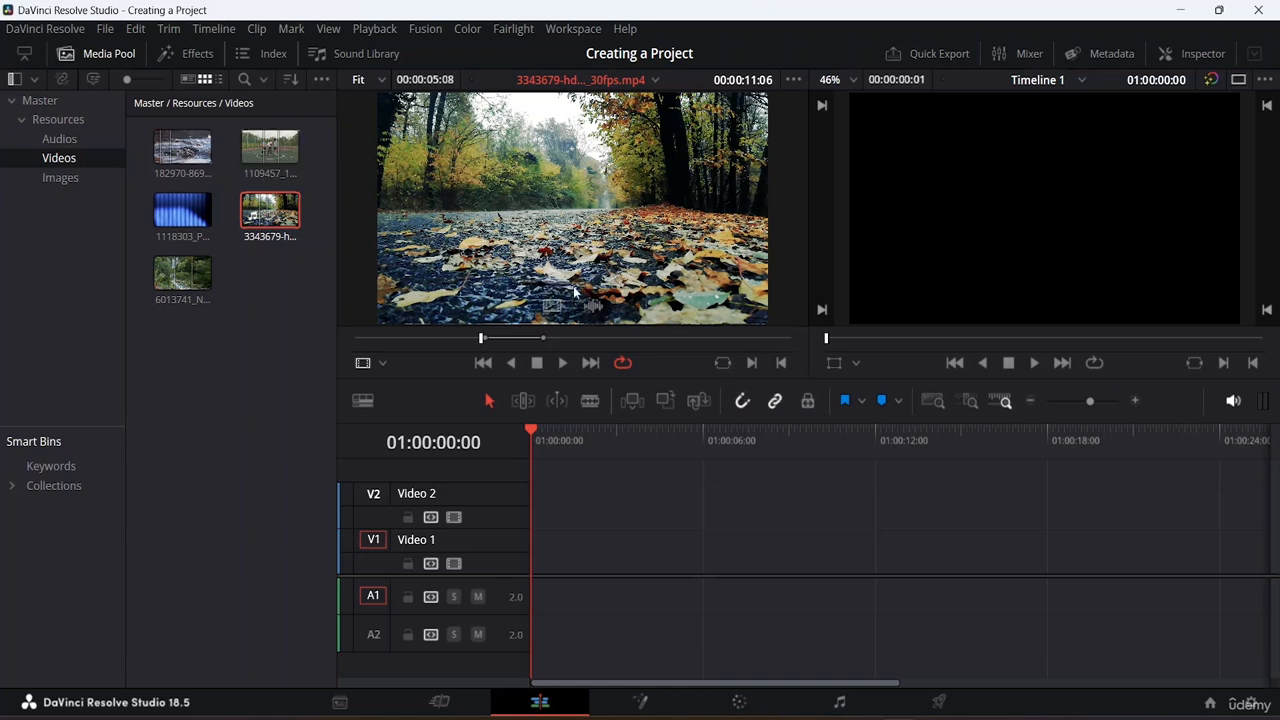
# Try placing the 00:00:05:08 autumn road range with its audio at the start of the timeline, and delete it
pyautogui.moveTo(611, 175); pyautogui.dragTo(528, 545)
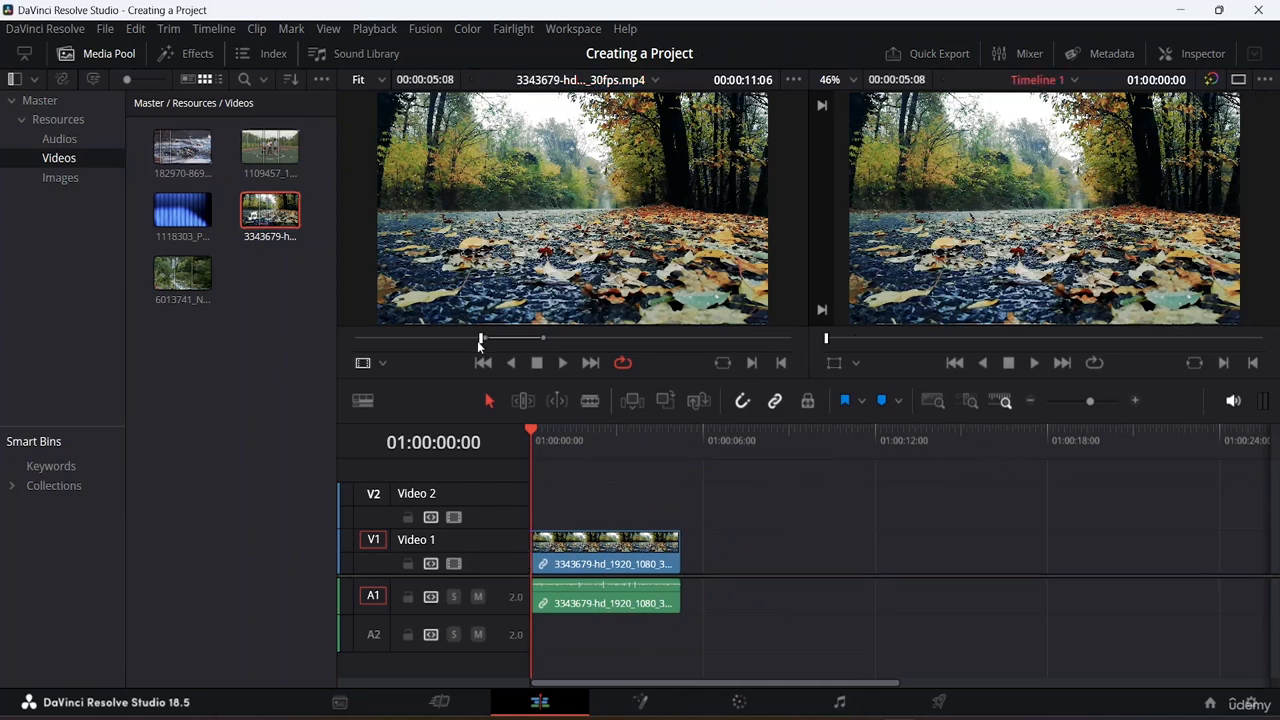
pyautogui.moveTo(481, 340); pyautogui.dragTo(533, 340)
pyautogui.click(632, 552)
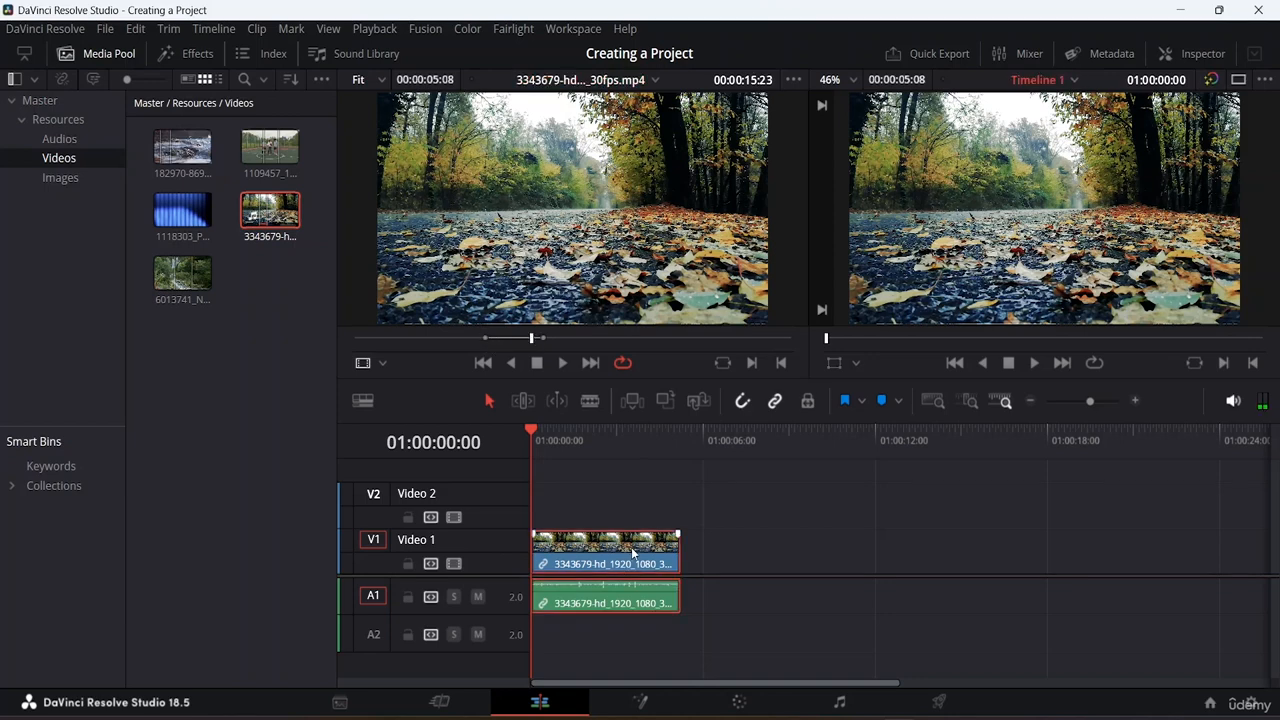
pyautogui.press('Delete')
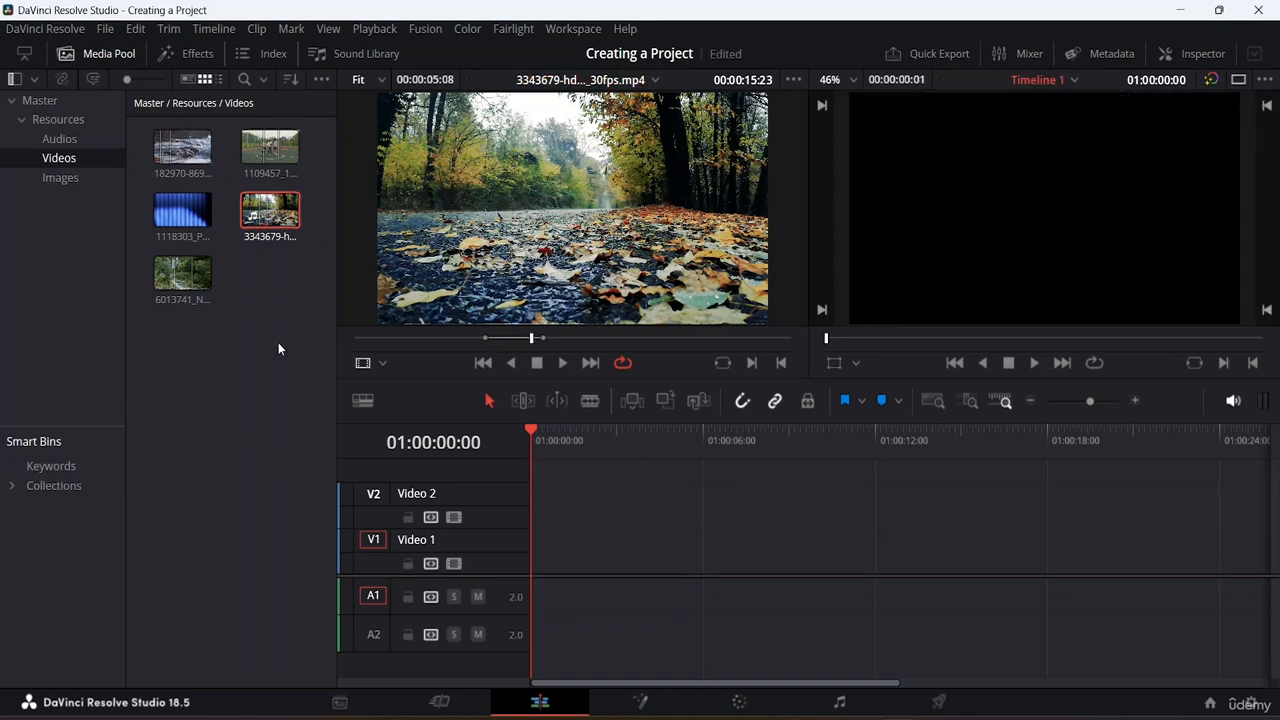
# Widen the basketball clip's marked source range to 00:00:04:17 and place it at the start of Video 1
pyautogui.click(270, 155)
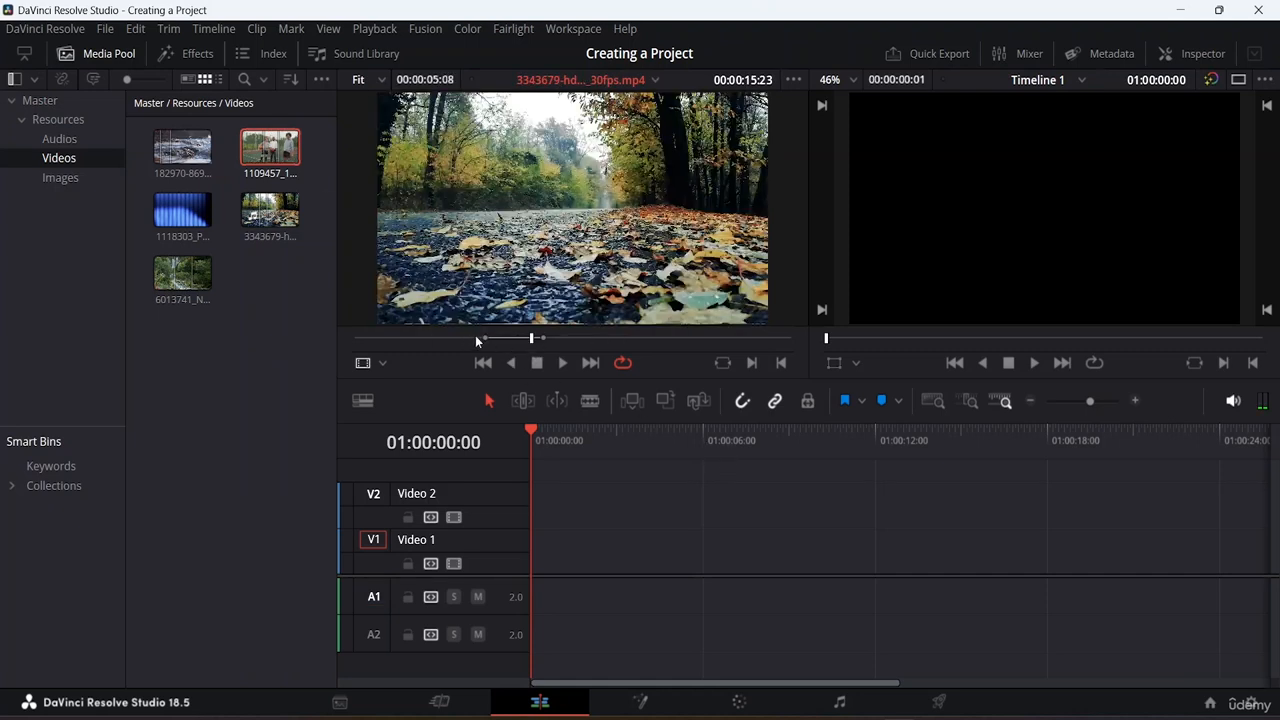
pyautogui.doubleClick(262, 150)
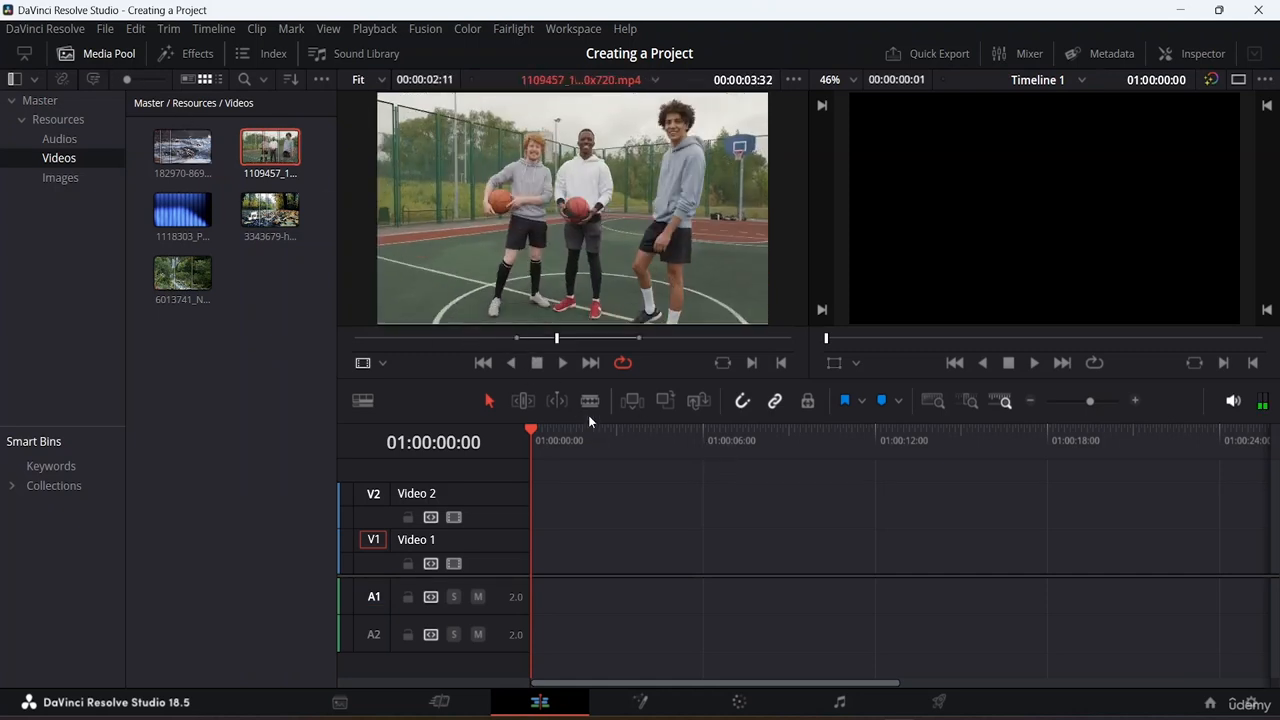
pyautogui.moveTo(516, 338)
pyautogui.mouseDown()
pyautogui.moveTo(436, 340)
pyautogui.moveTo(455, 342)
pyautogui.mouseUp()
pyautogui.moveTo(639, 338); pyautogui.dragTo(691, 338)
pyautogui.moveTo(647, 189); pyautogui.dragTo(548, 561)
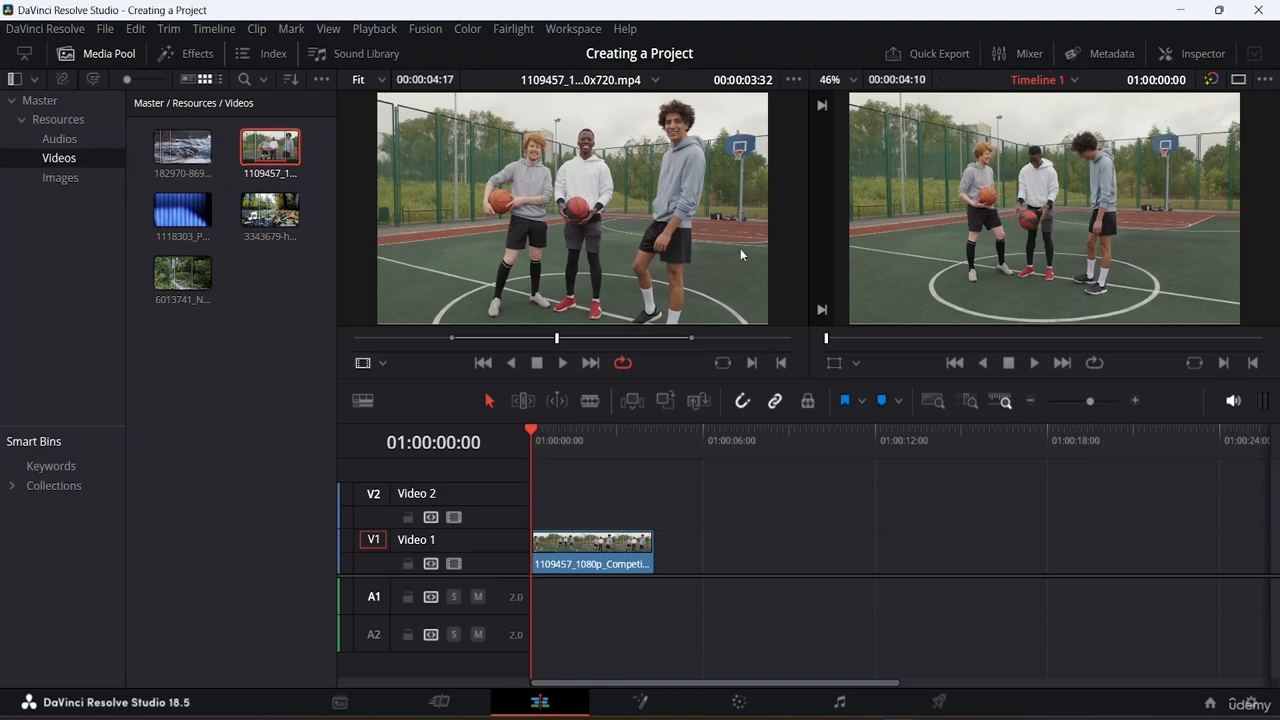
# Match the timeline playhead to the basketball clip's current source frame, and repeat the match from source frame 00:00:05:21
pyautogui.click(719, 363)
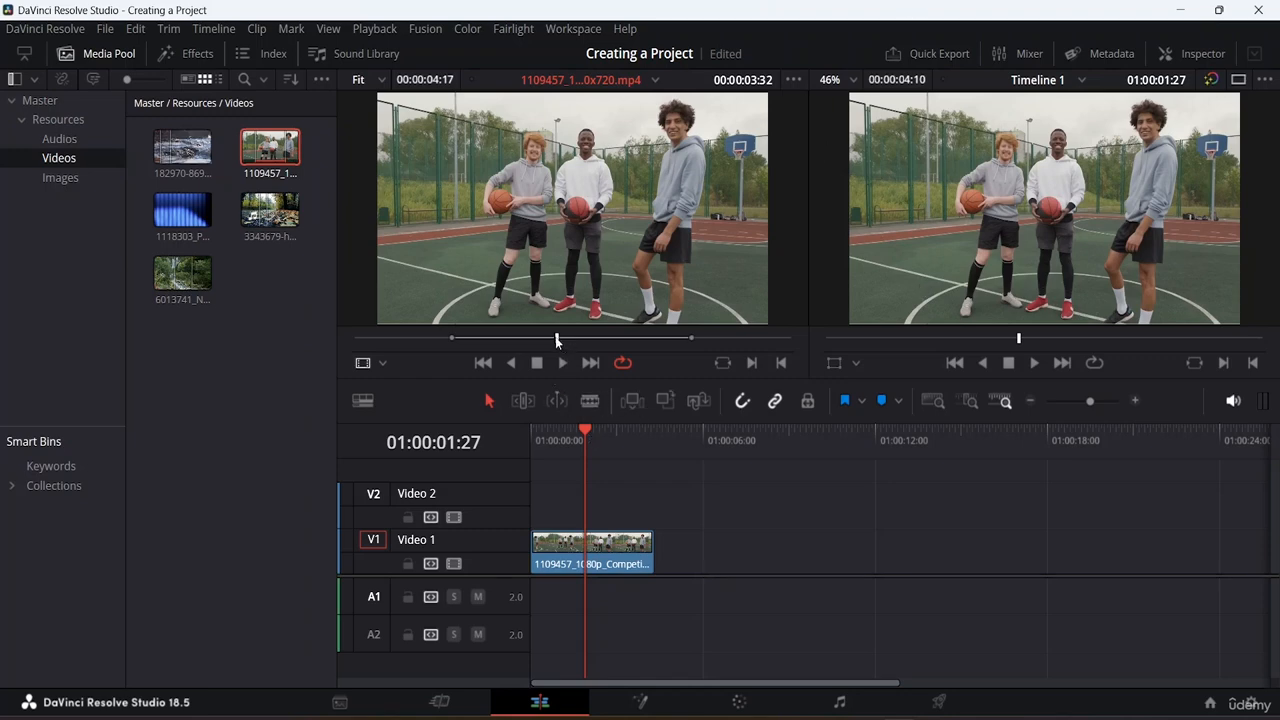
pyautogui.moveTo(559, 339); pyautogui.dragTo(656, 341)
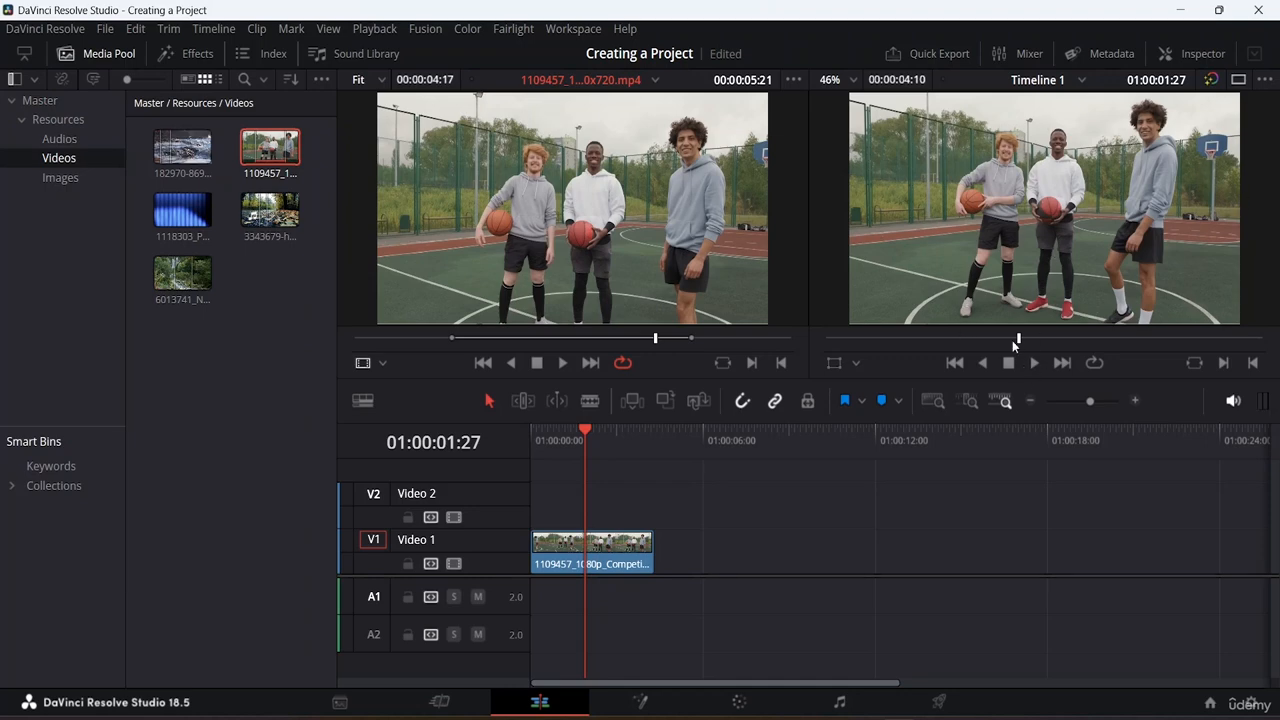
pyautogui.moveTo(1016, 341); pyautogui.dragTo(950, 345)
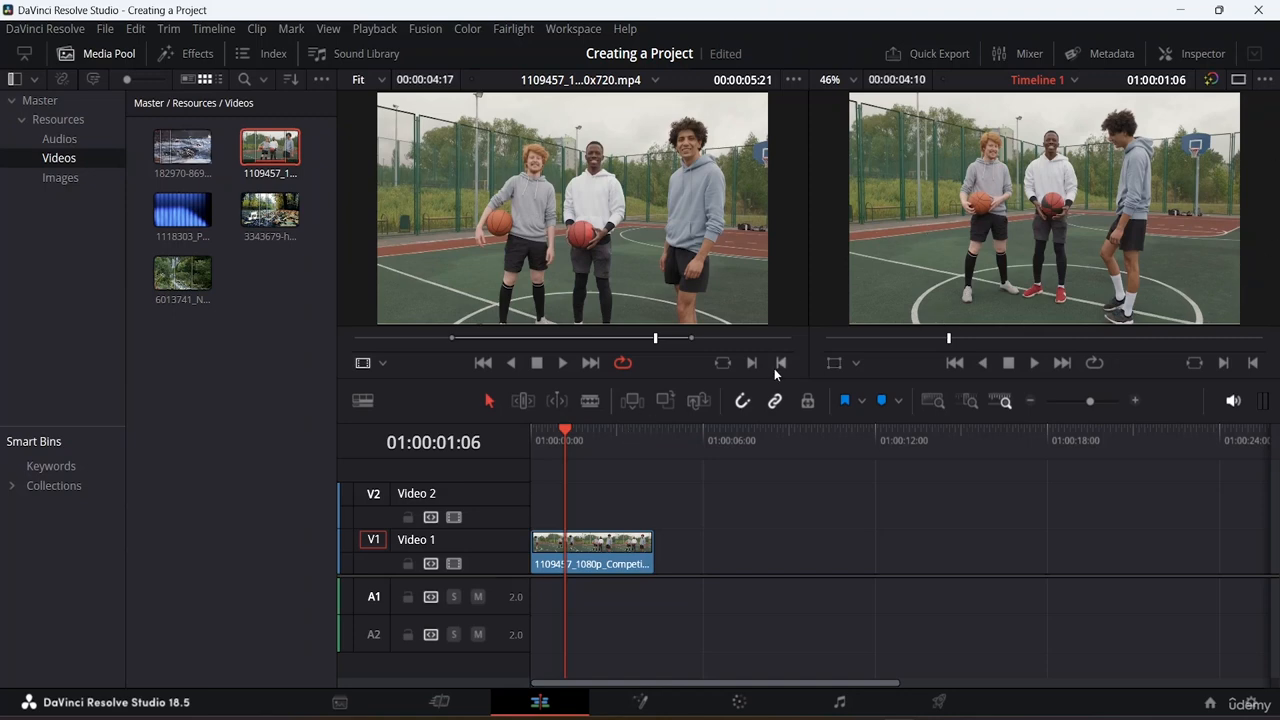
pyautogui.click(721, 363)
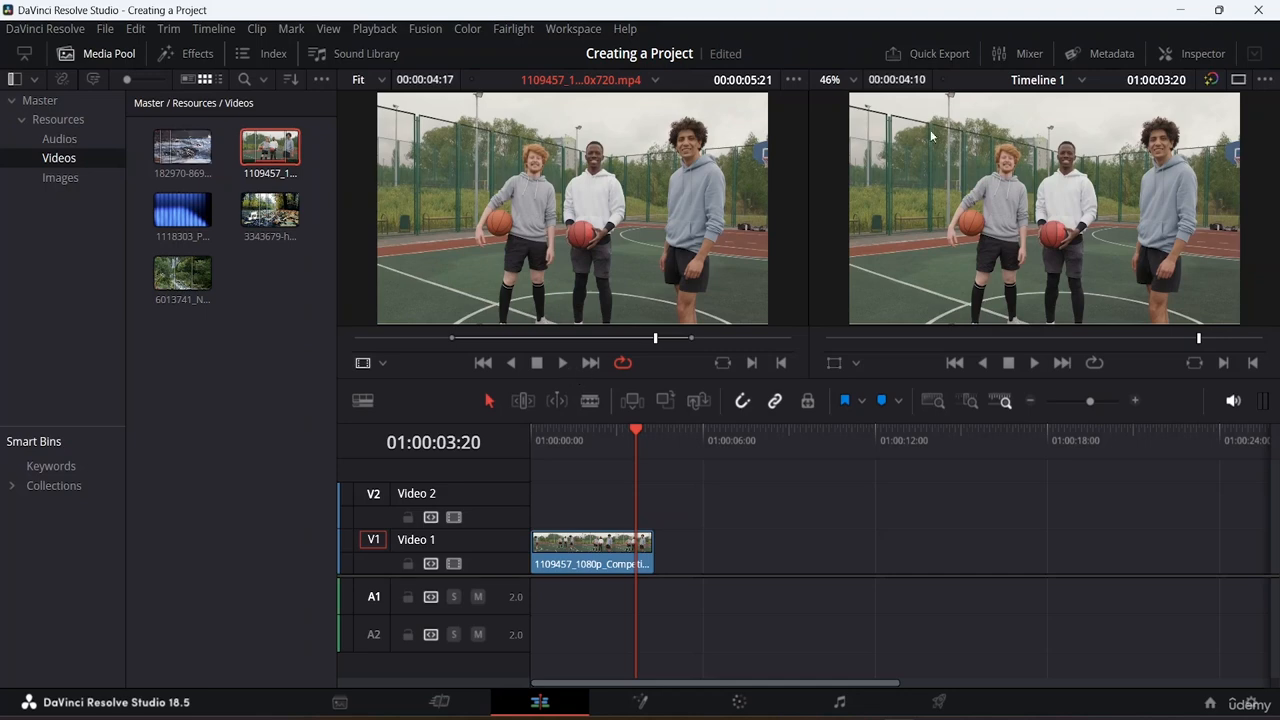
# Load the autumn road clip in the source viewer and switch the viewer to its Audio Track display
pyautogui.click(252, 214)
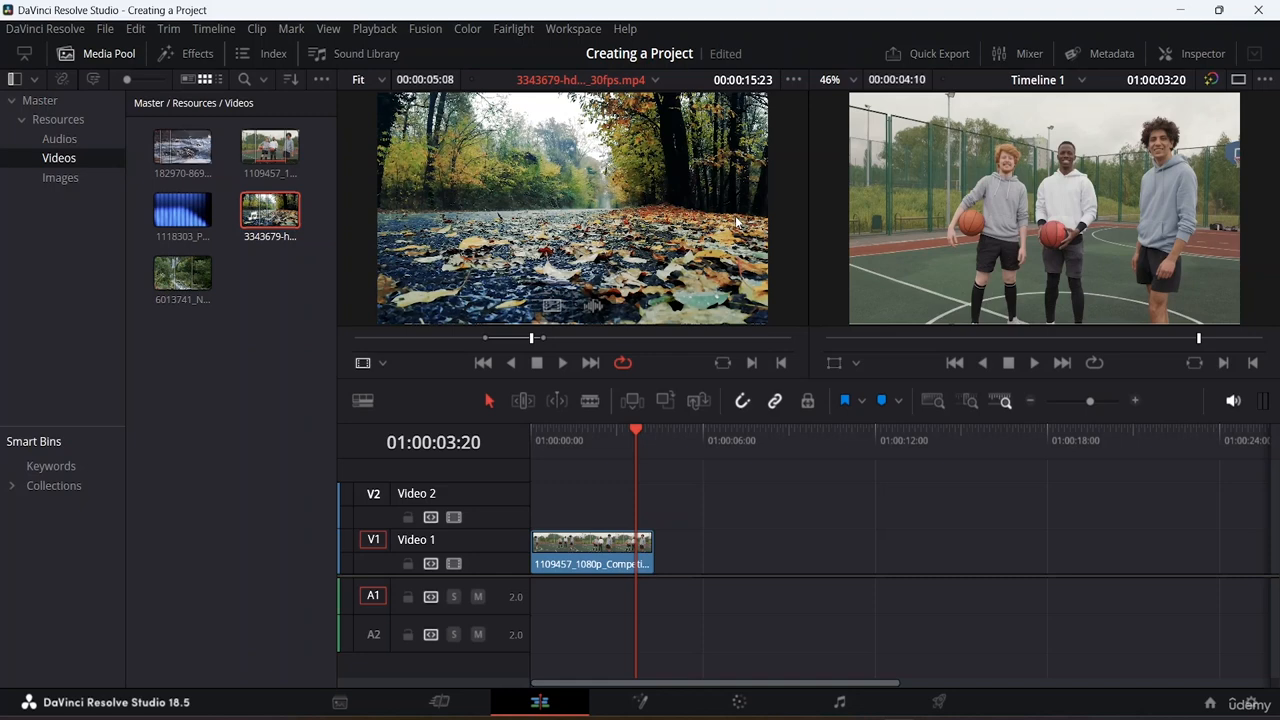
pyautogui.click(384, 364)
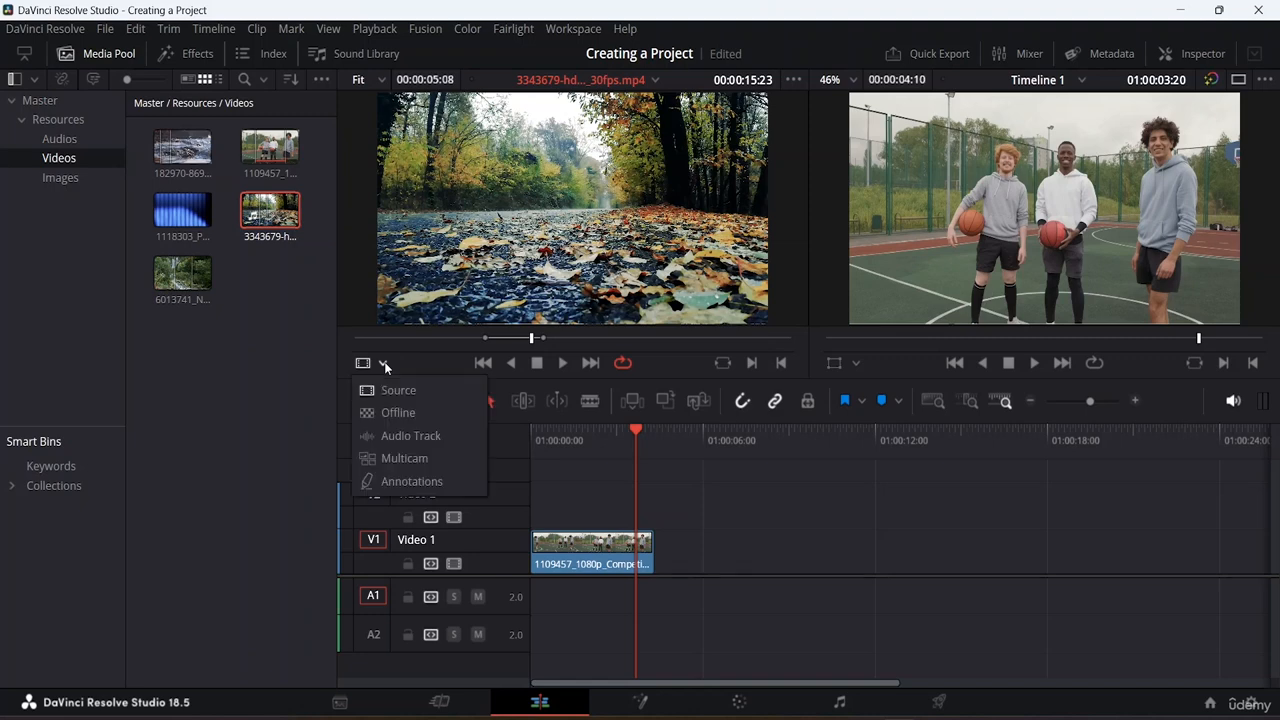
pyautogui.click(401, 437)
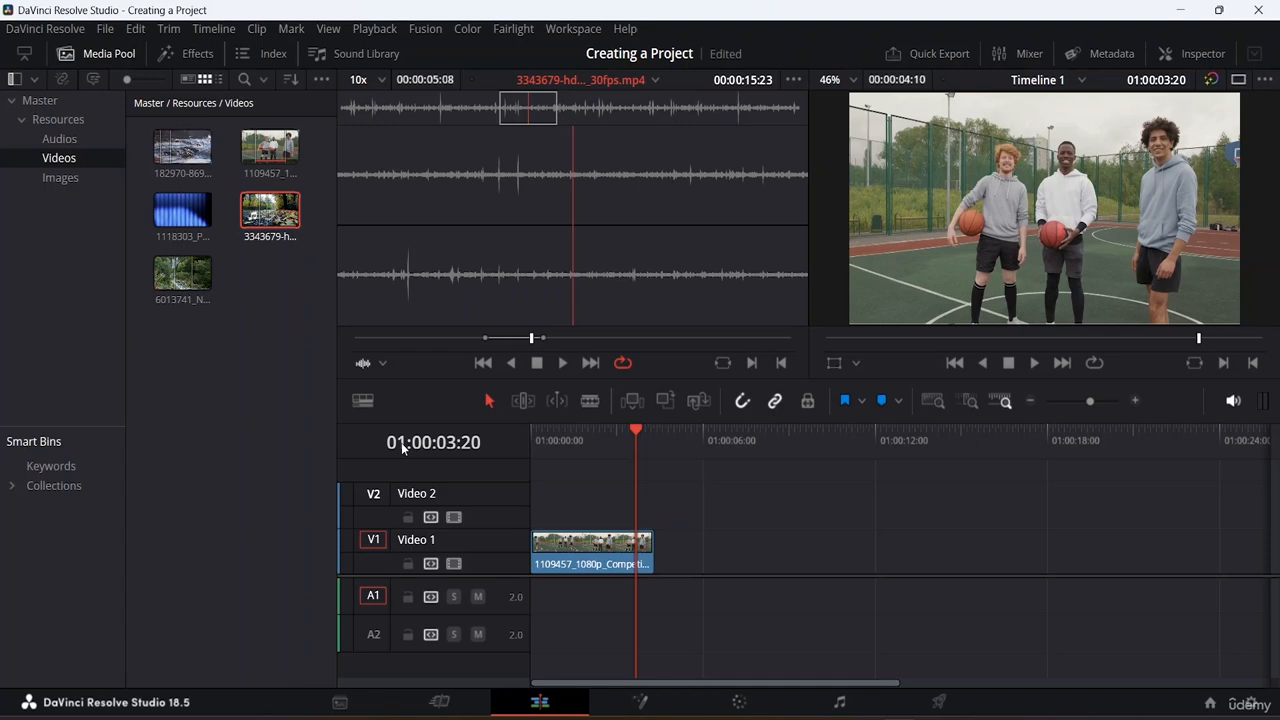
# Delete the basketball clip from Video 1 and place the marked autumn road range with its audio at the start of the timeline
pyautogui.click(600, 560)
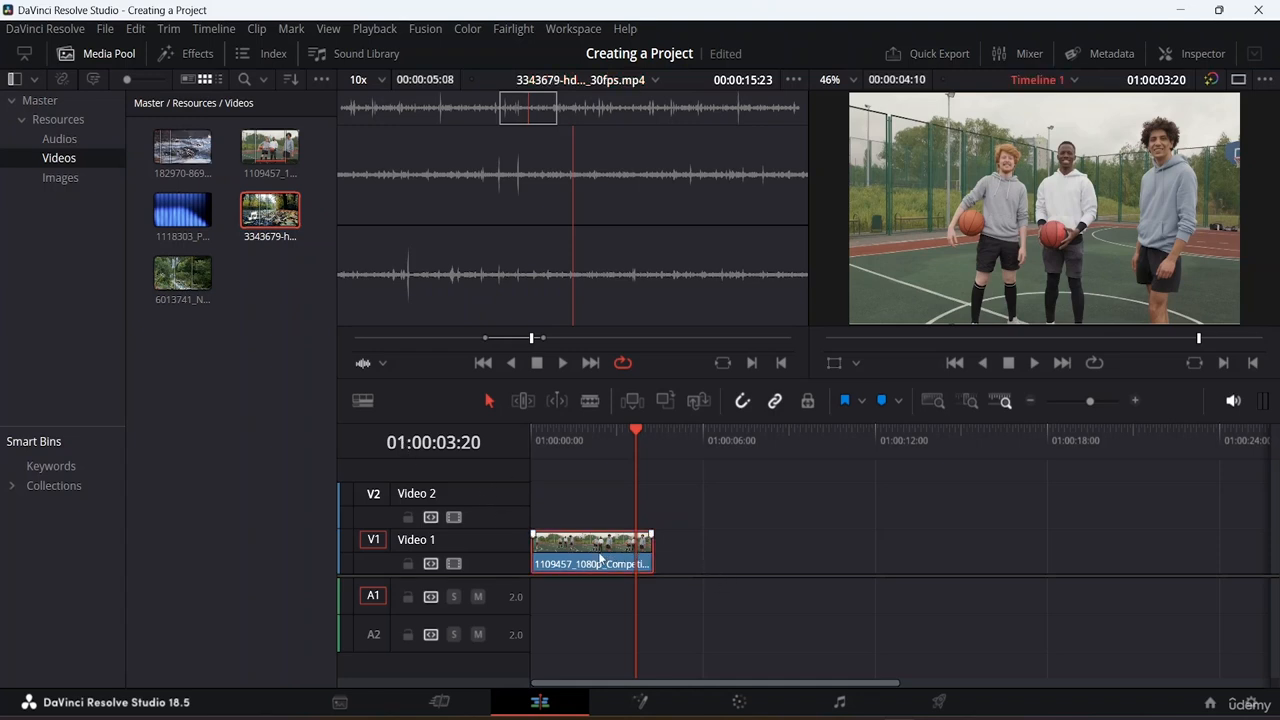
pyautogui.press('Delete')
pyautogui.click(355, 292)
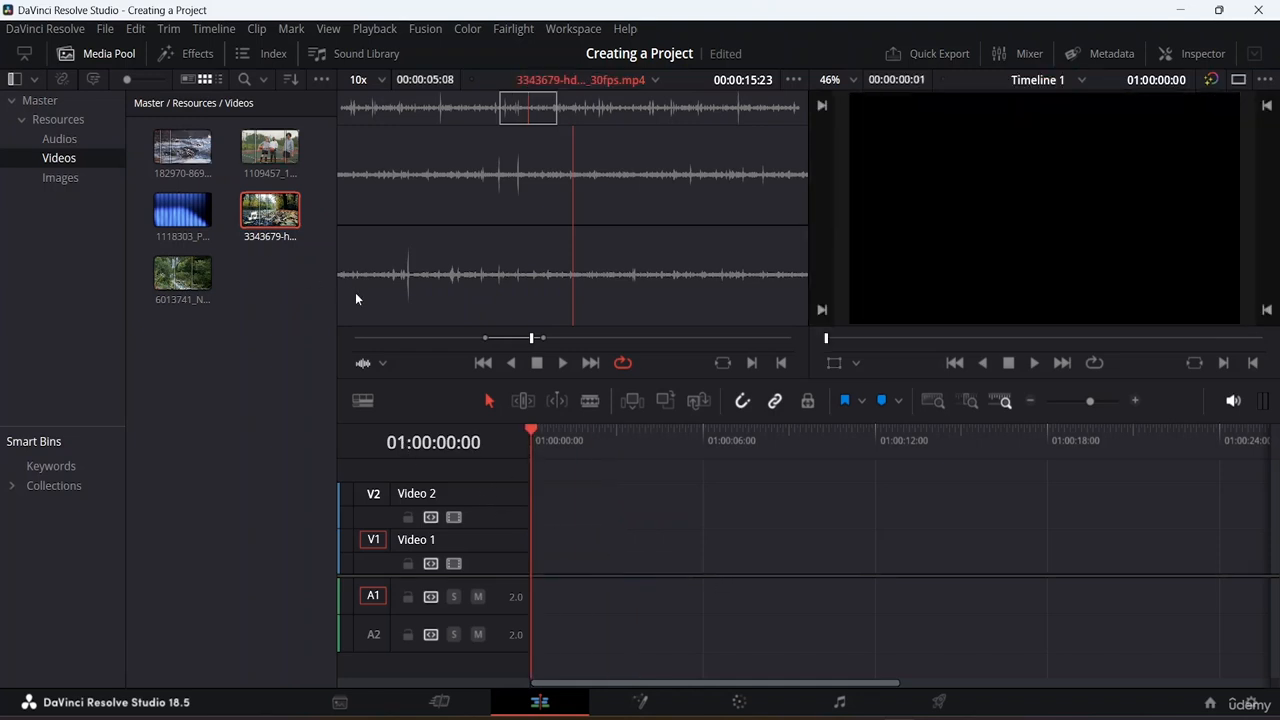
pyautogui.moveTo(292, 213); pyautogui.dragTo(545, 570)
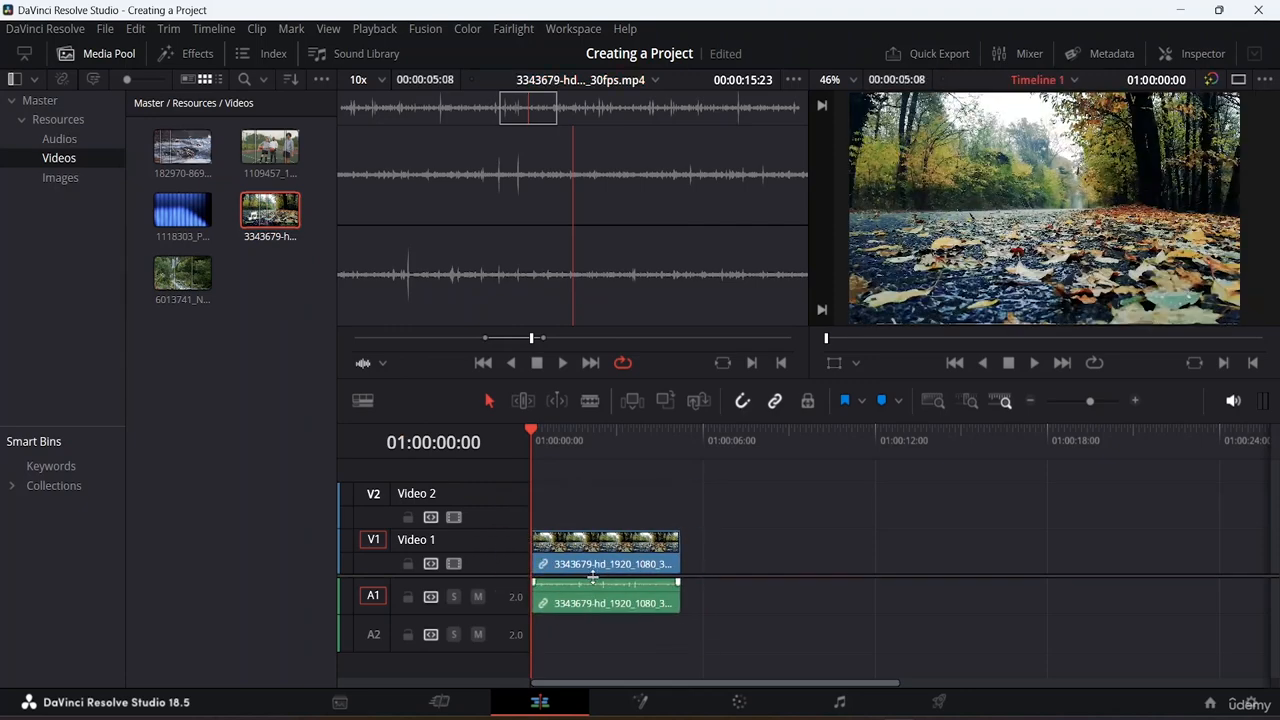
# Play the autumn road clip's waveform from source frame 00:00:11:03, and move the In point earlier to mark a 00:00:06:03 range
pyautogui.moveTo(533, 338); pyautogui.dragTo(480, 341)
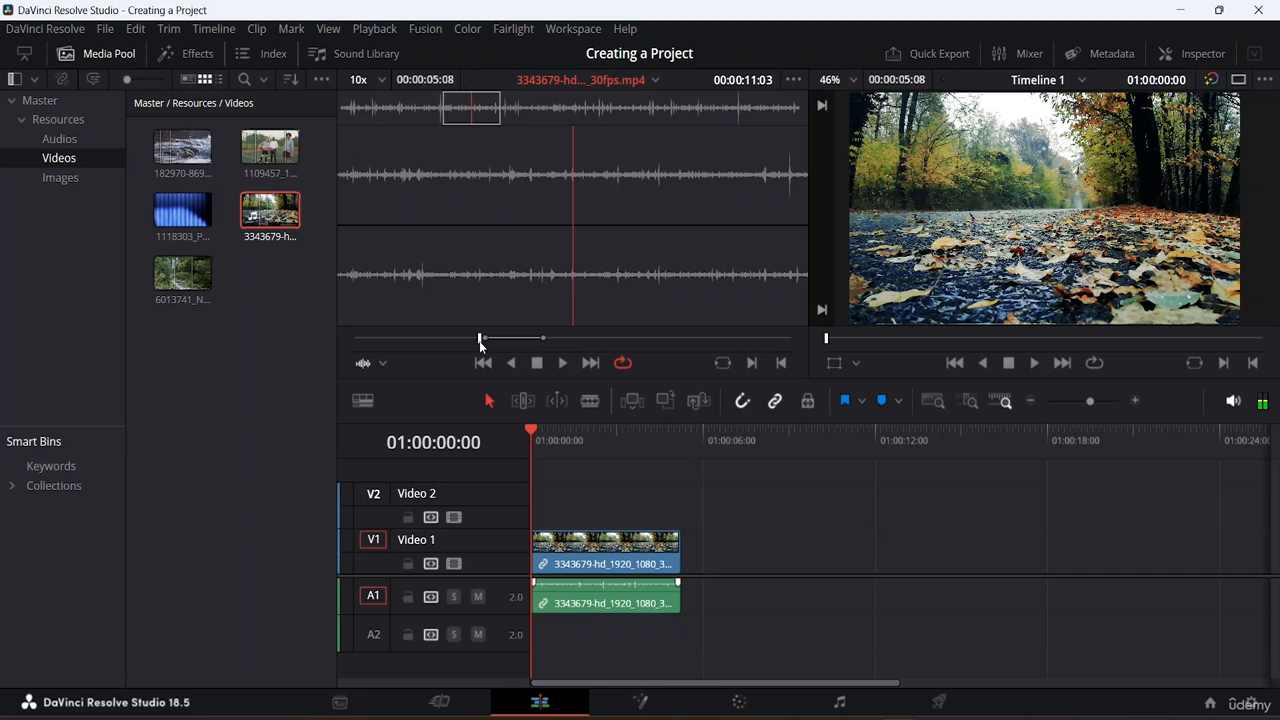
pyautogui.press('space')
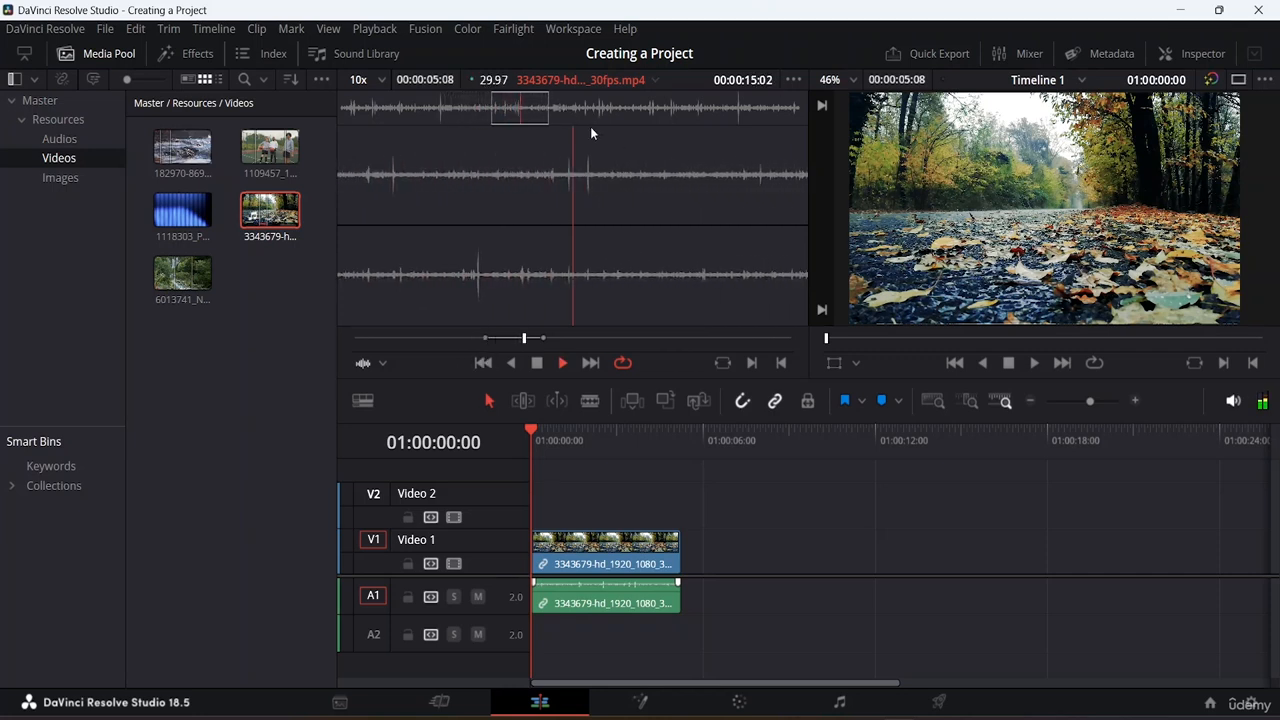
pyautogui.press('space')
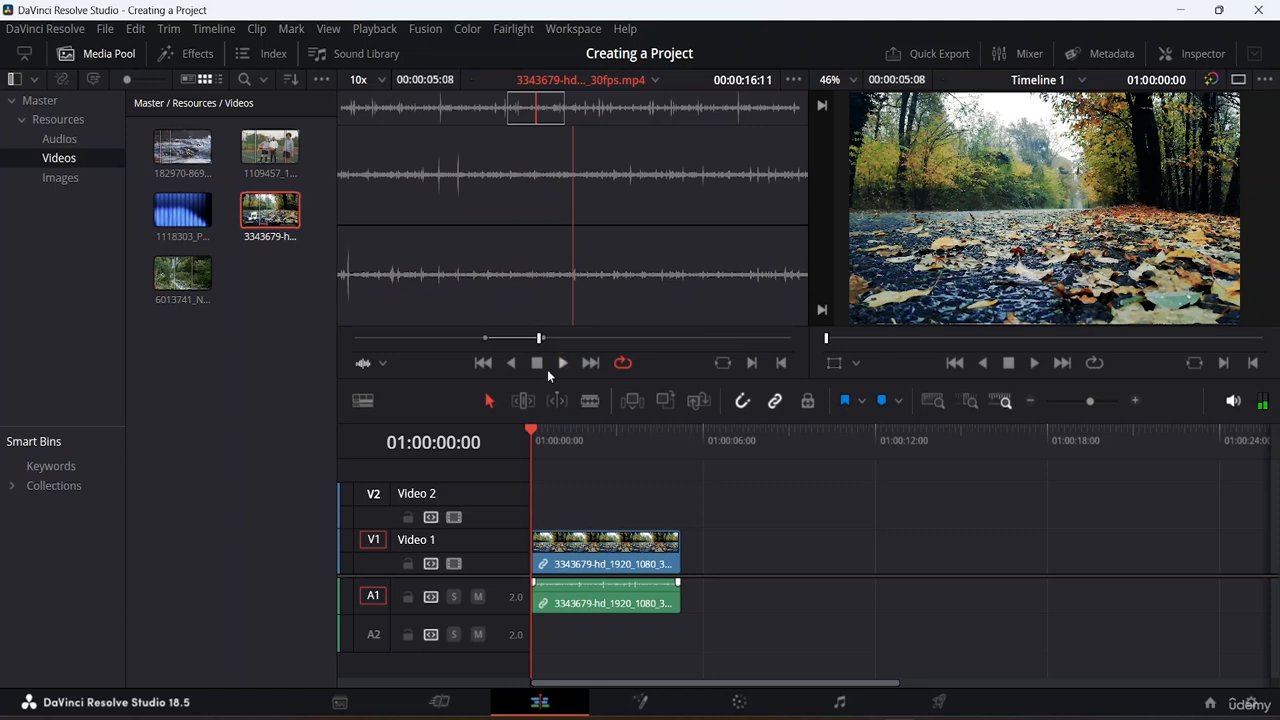
pyautogui.moveTo(481, 336)
pyautogui.mouseDown()
pyautogui.moveTo(440, 338)
pyautogui.moveTo(477, 343)
pyautogui.mouseUp()
pyautogui.moveTo(437, 177)
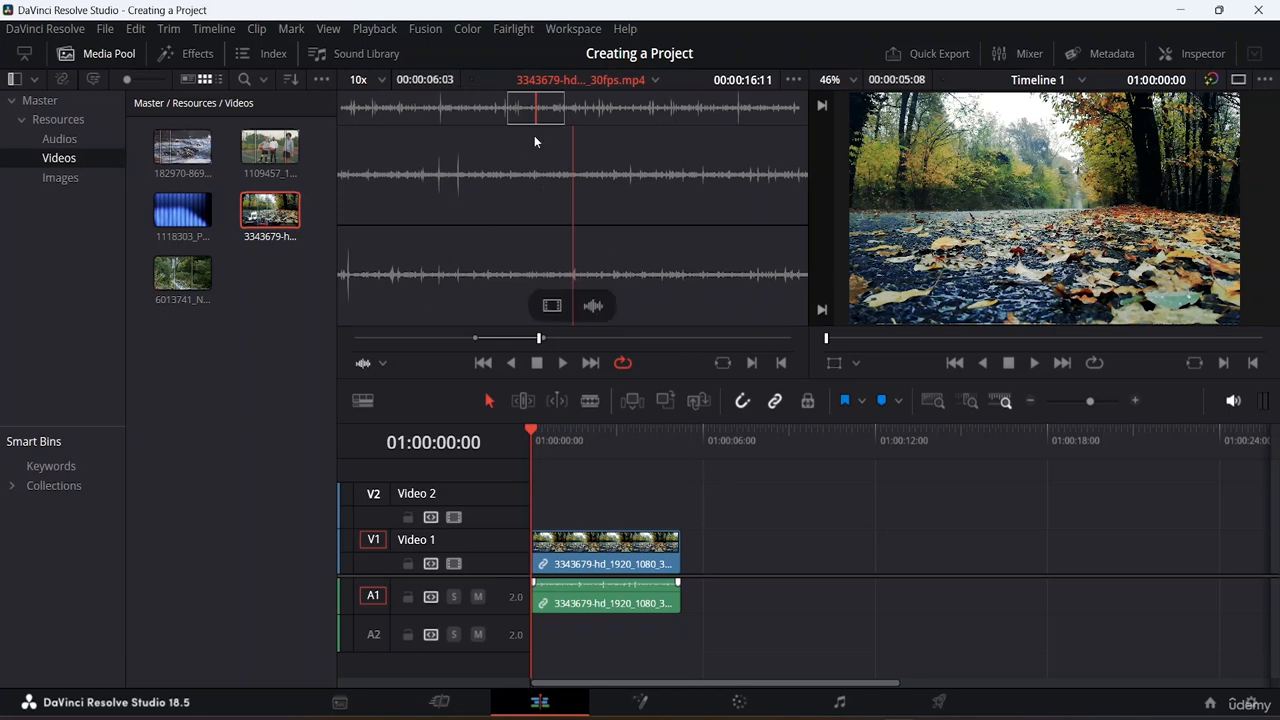
# Switch the source viewer to its Offline display, and return it to the Source display
pyautogui.click(383, 365)
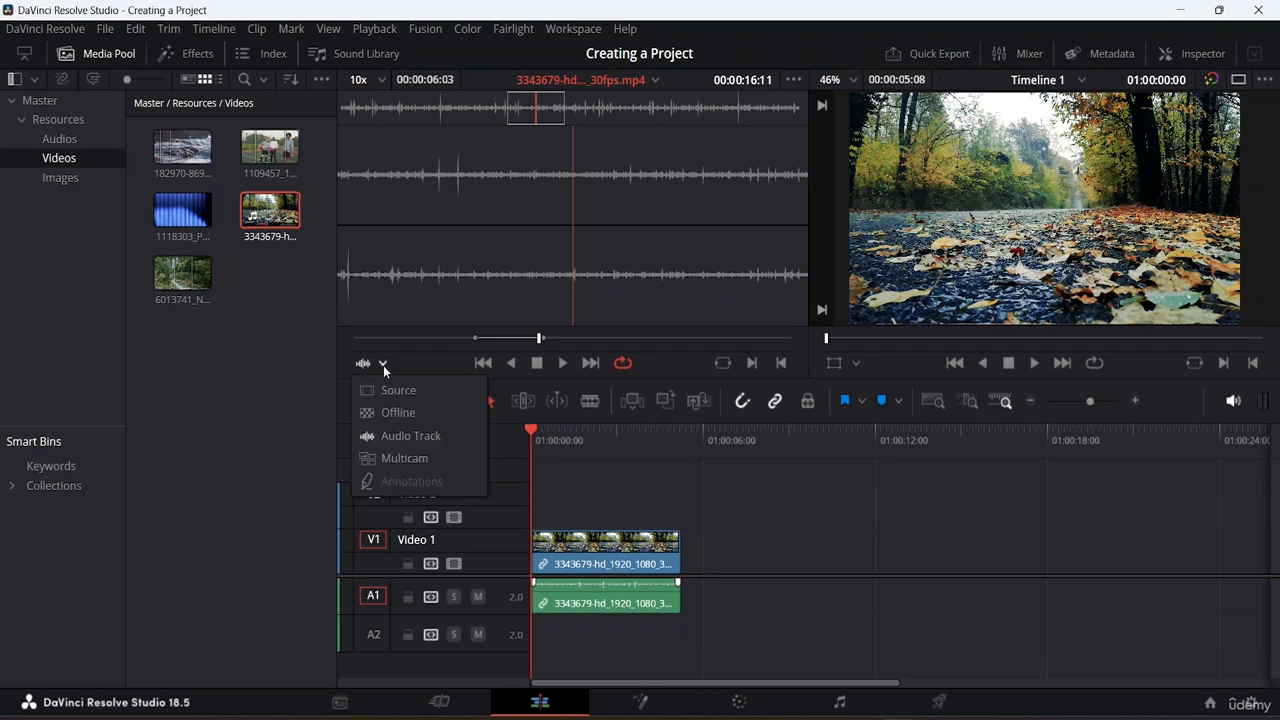
pyautogui.click(403, 416)
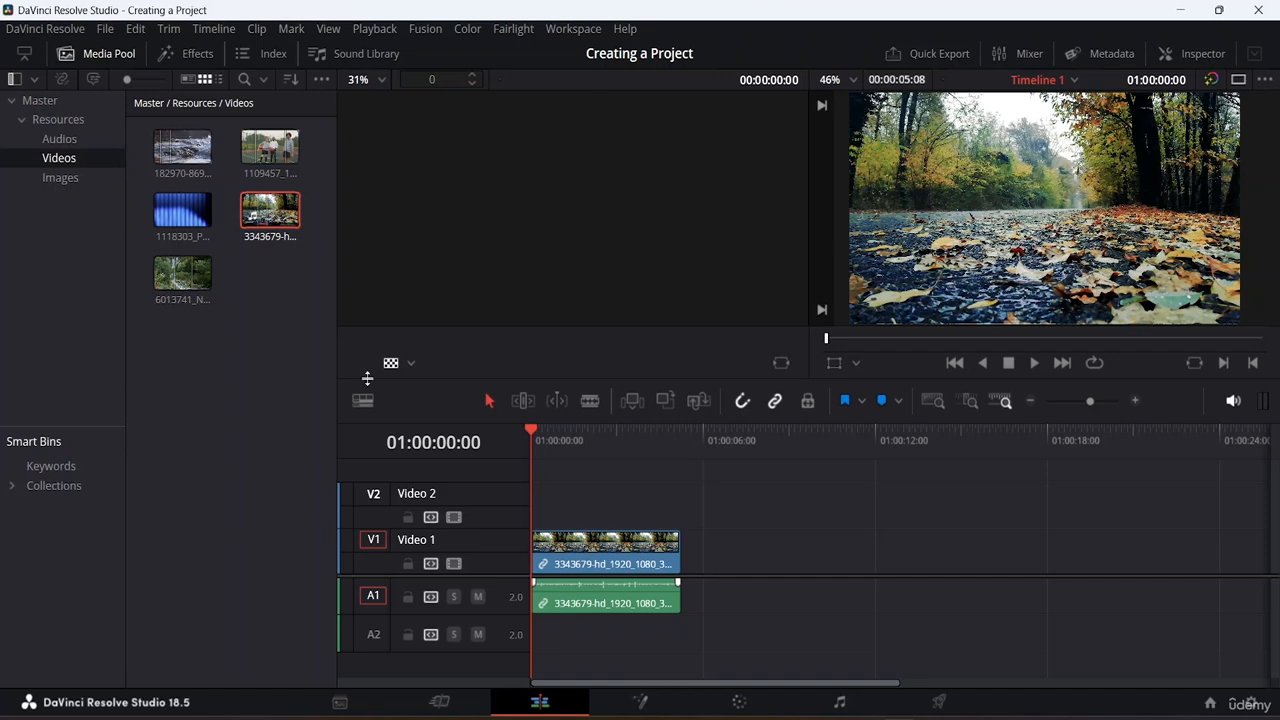
pyautogui.click(413, 363)
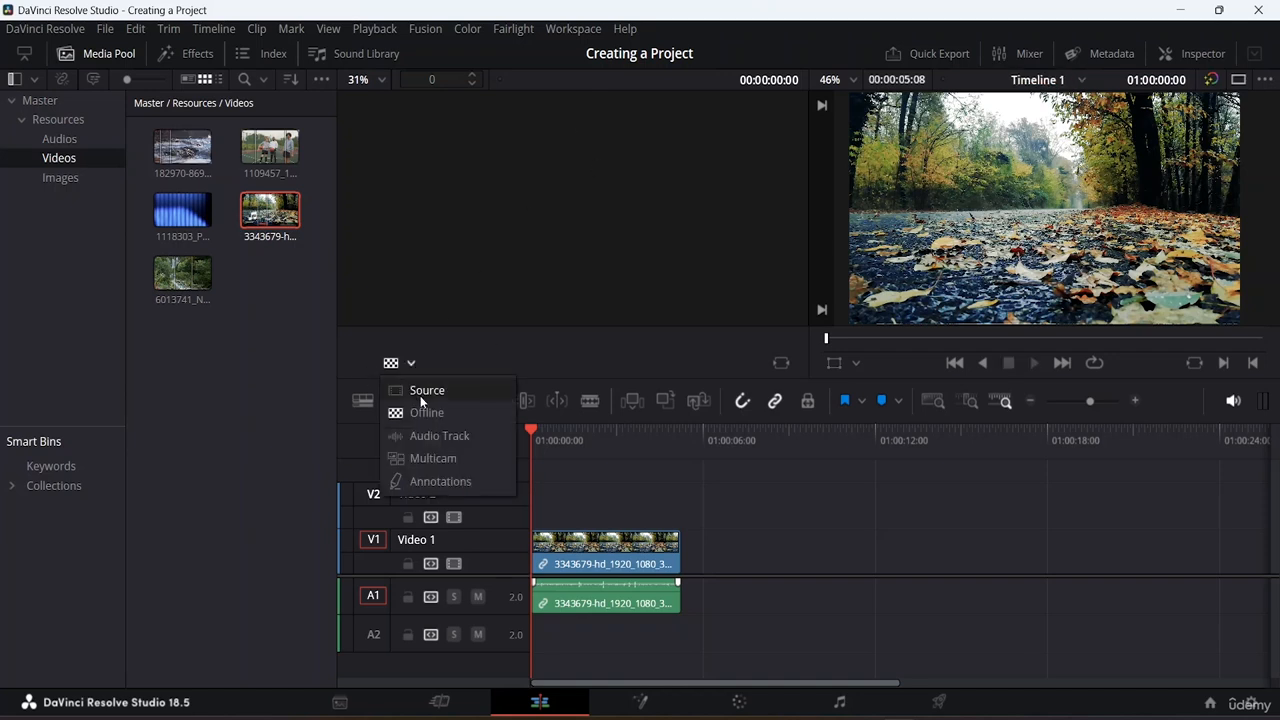
pyautogui.click(420, 390)
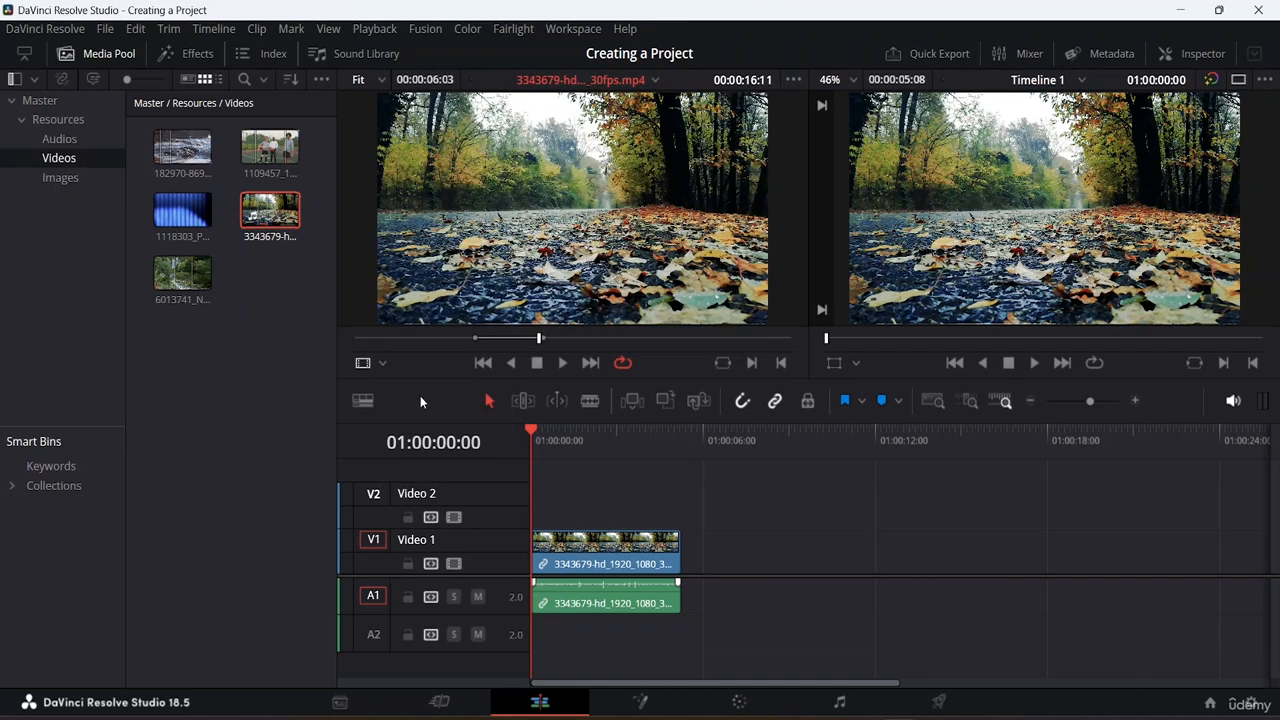
# Enable Show All Video Frames for the source viewer, and disable it again
pyautogui.click(793, 79)
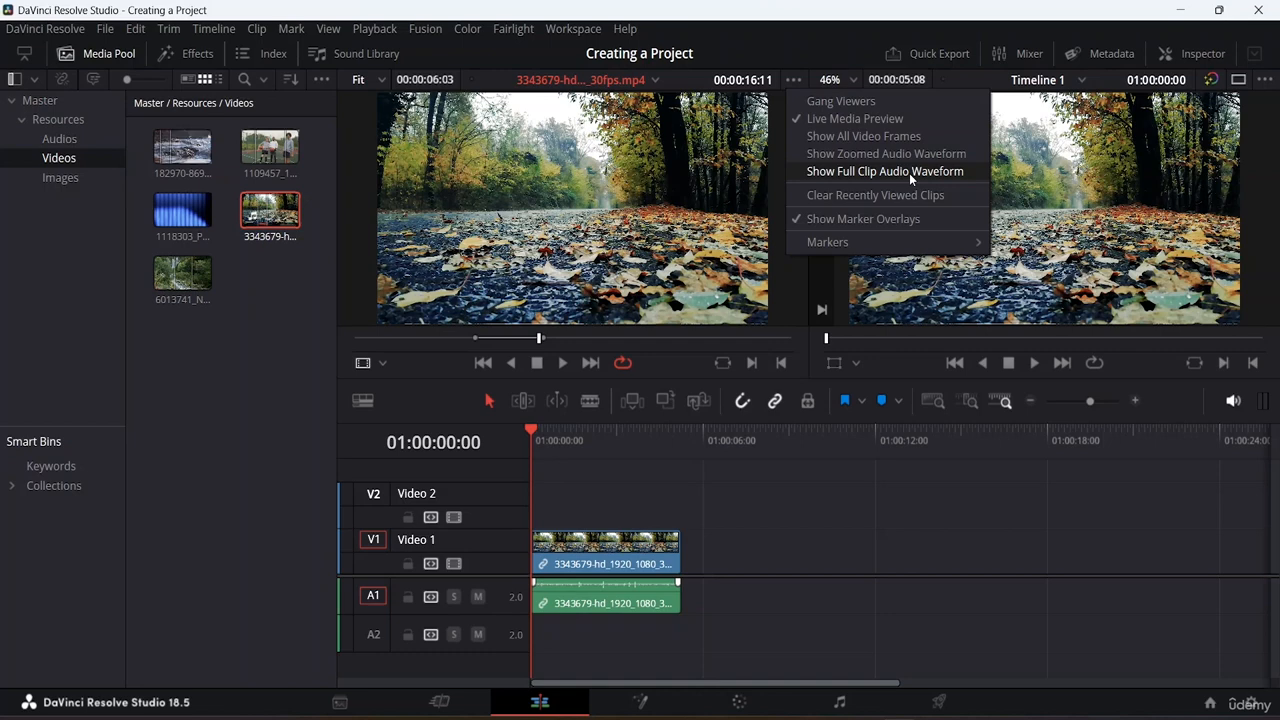
pyautogui.click(800, 137)
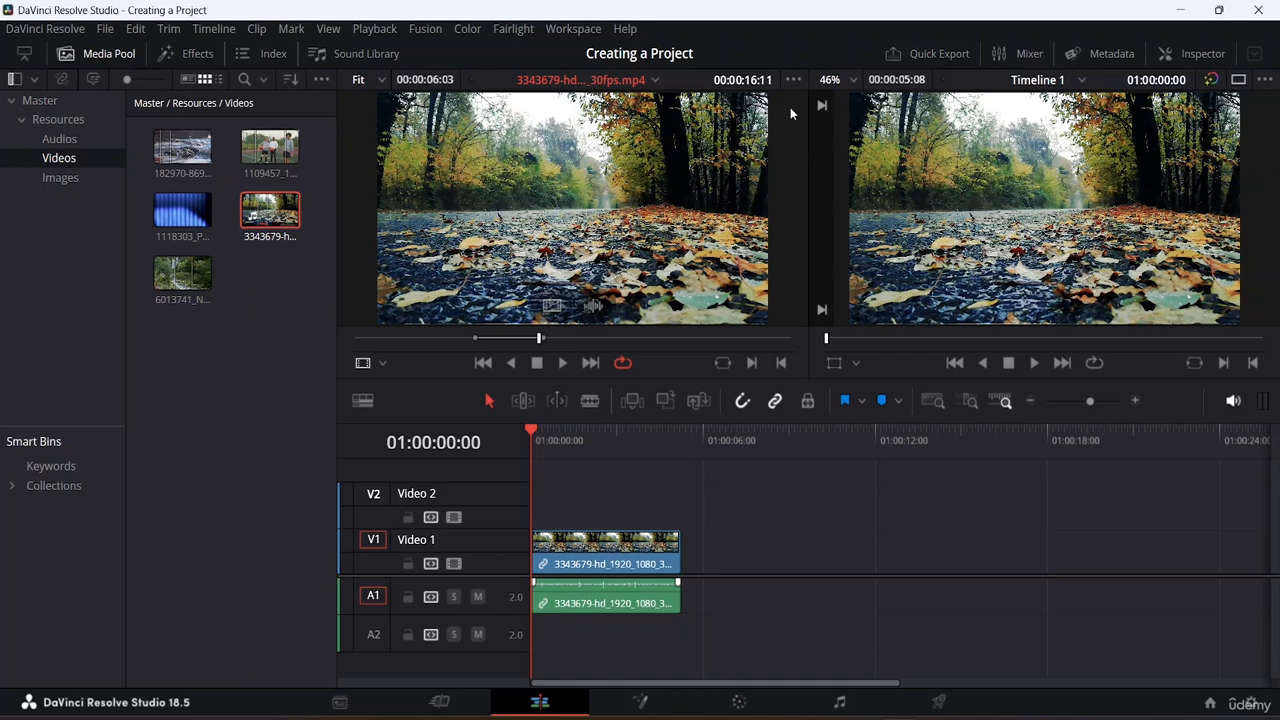
pyautogui.click(793, 79)
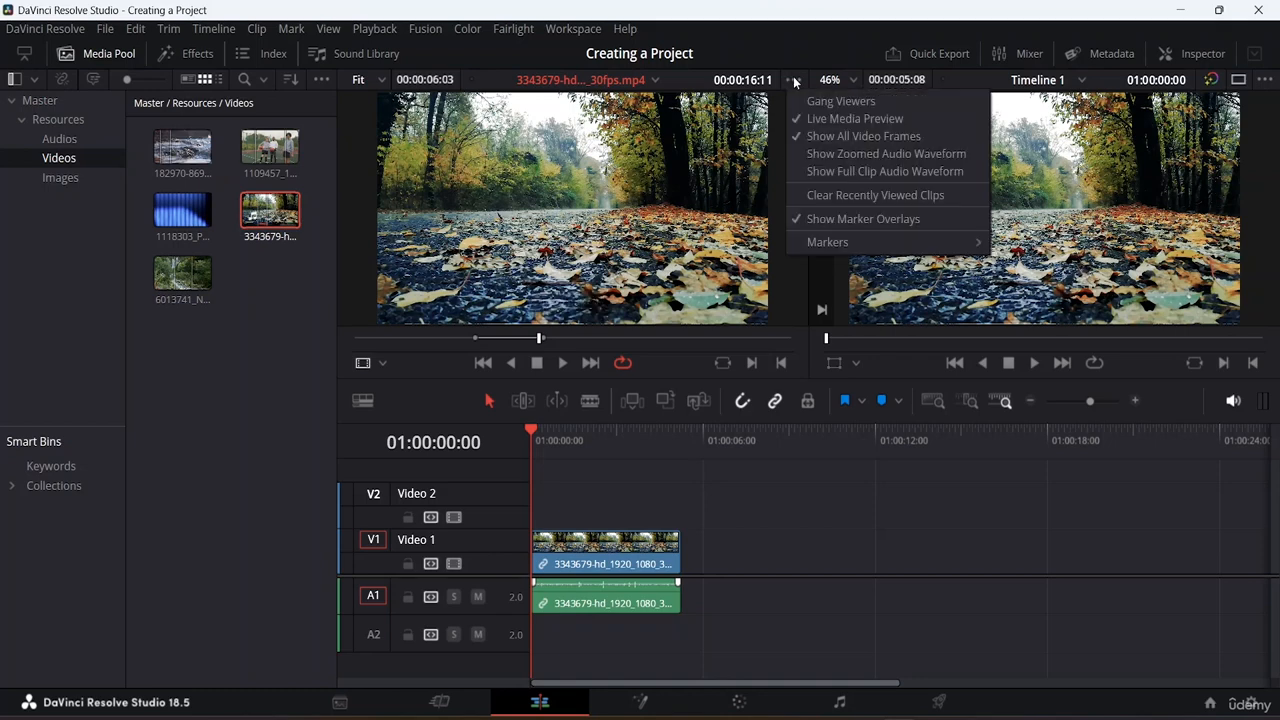
pyautogui.click(793, 138)
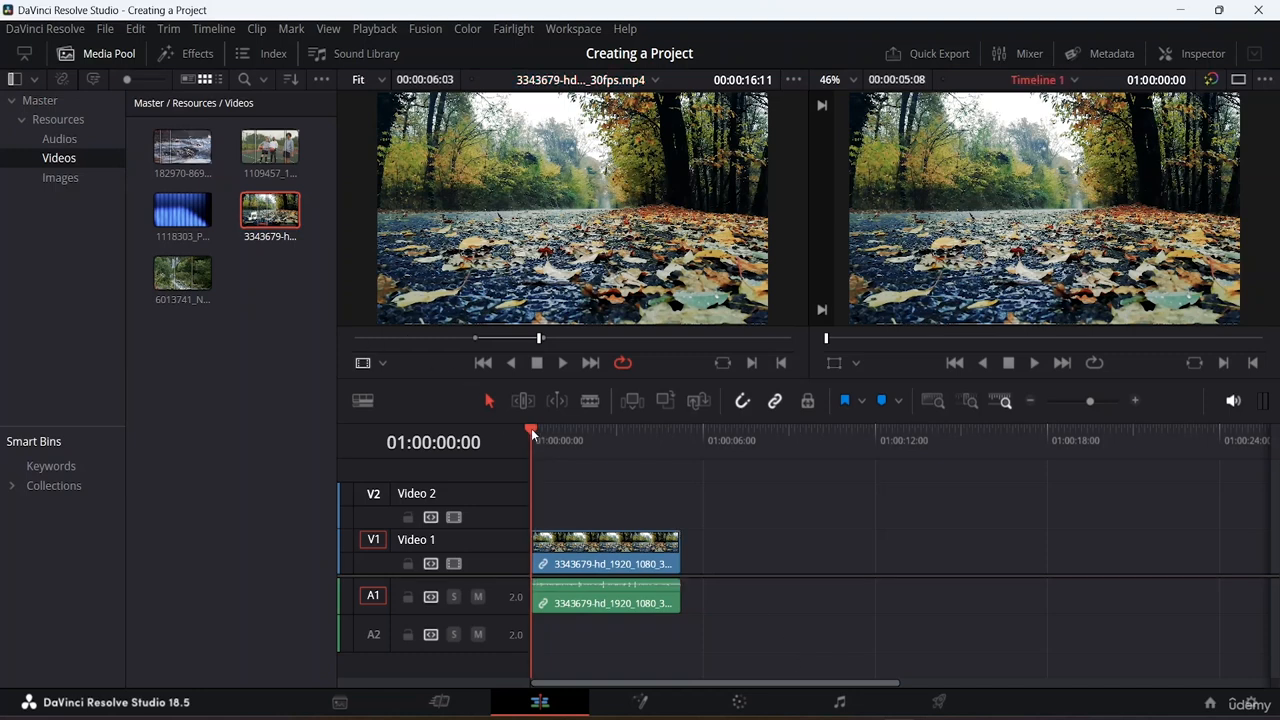
# Scrub the timeline across the autumn road clip and park the playhead at 01:00:02:20
pyautogui.moveTo(531, 428); pyautogui.dragTo(684, 439)
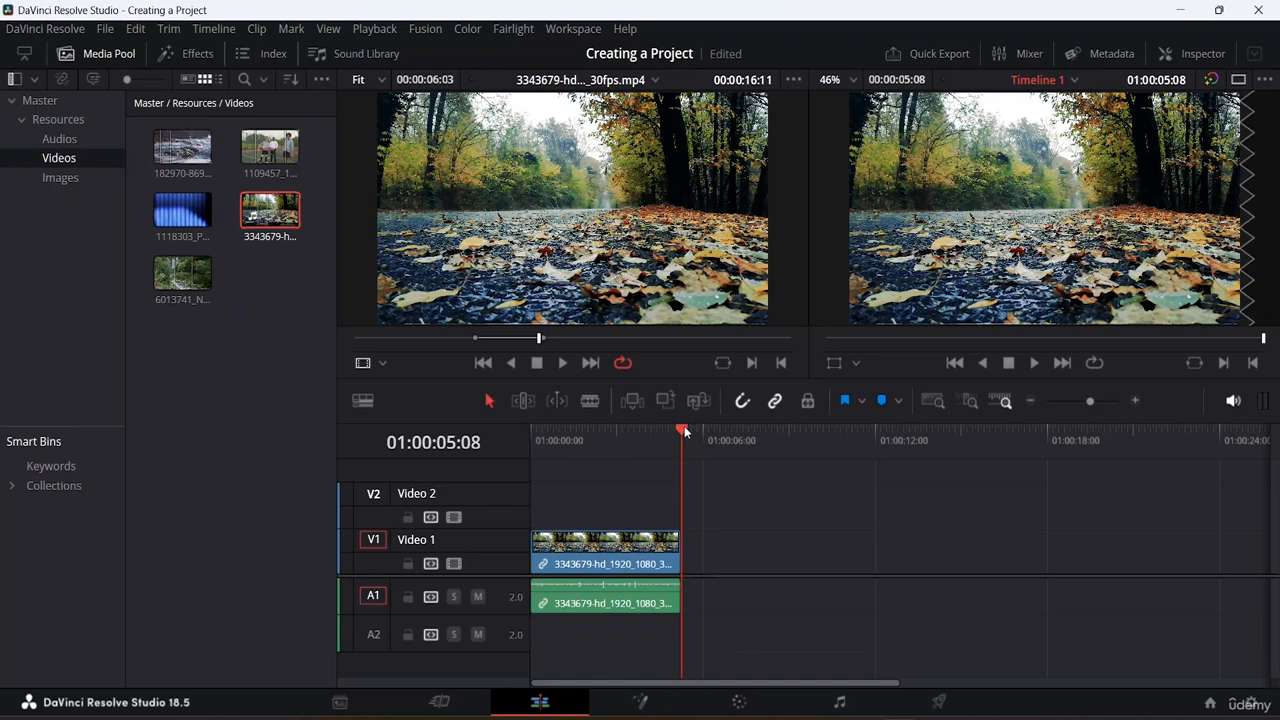
pyautogui.moveTo(672, 429); pyautogui.dragTo(599, 426)
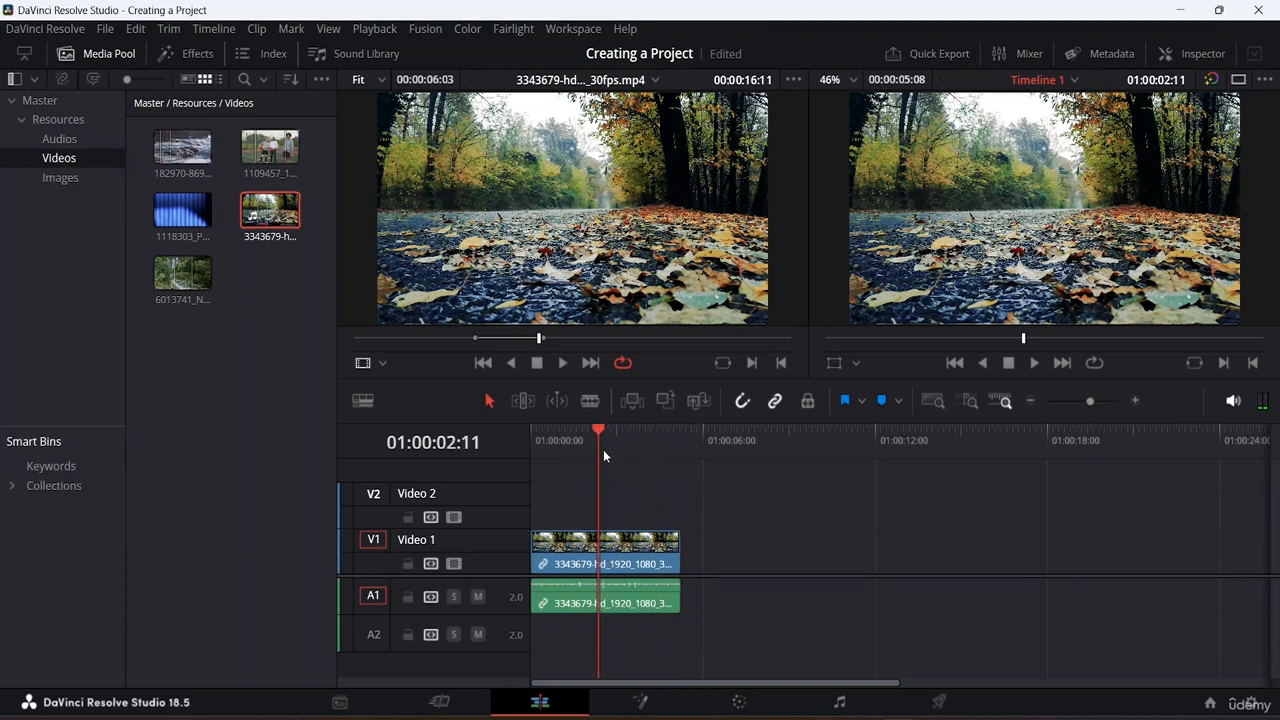
pyautogui.moveTo(597, 425); pyautogui.dragTo(607, 428)
# Load the blue light clip 1118303 in the source viewer and mark its range from 00:00:02:24 to 00:00:04:06
pyautogui.click(184, 227)
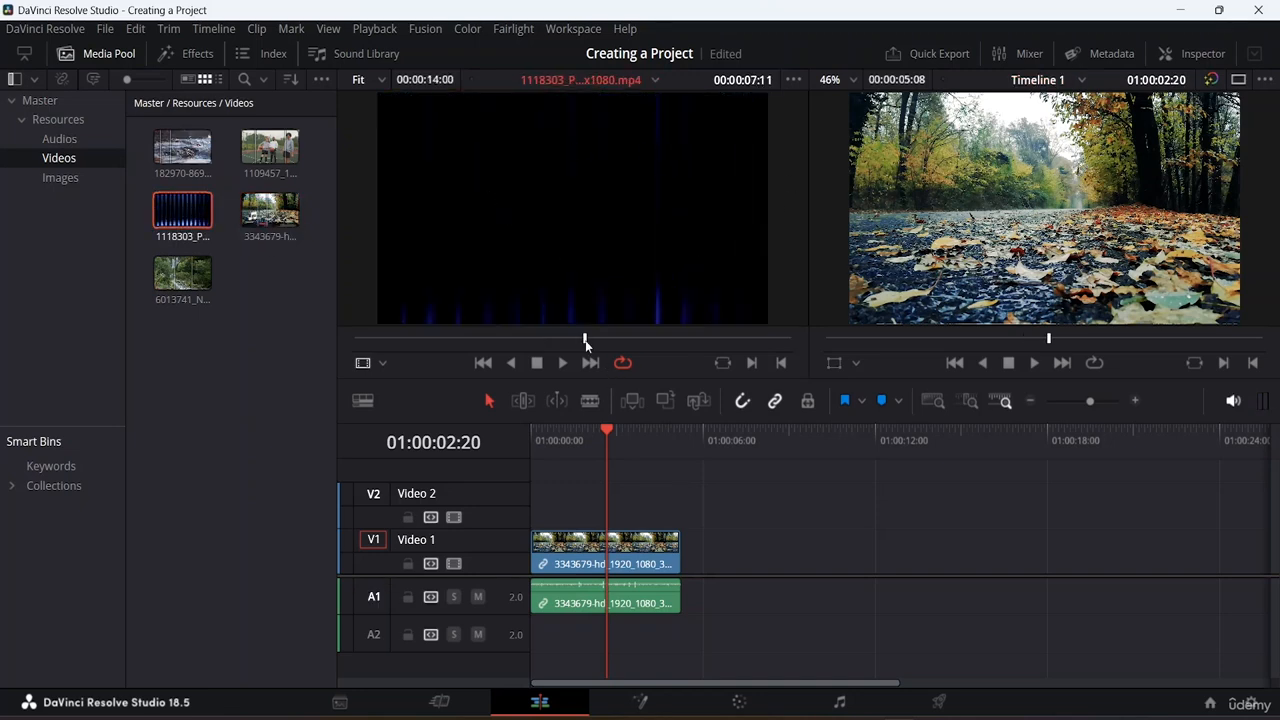
pyautogui.moveTo(486, 339); pyautogui.dragTo(441, 340)
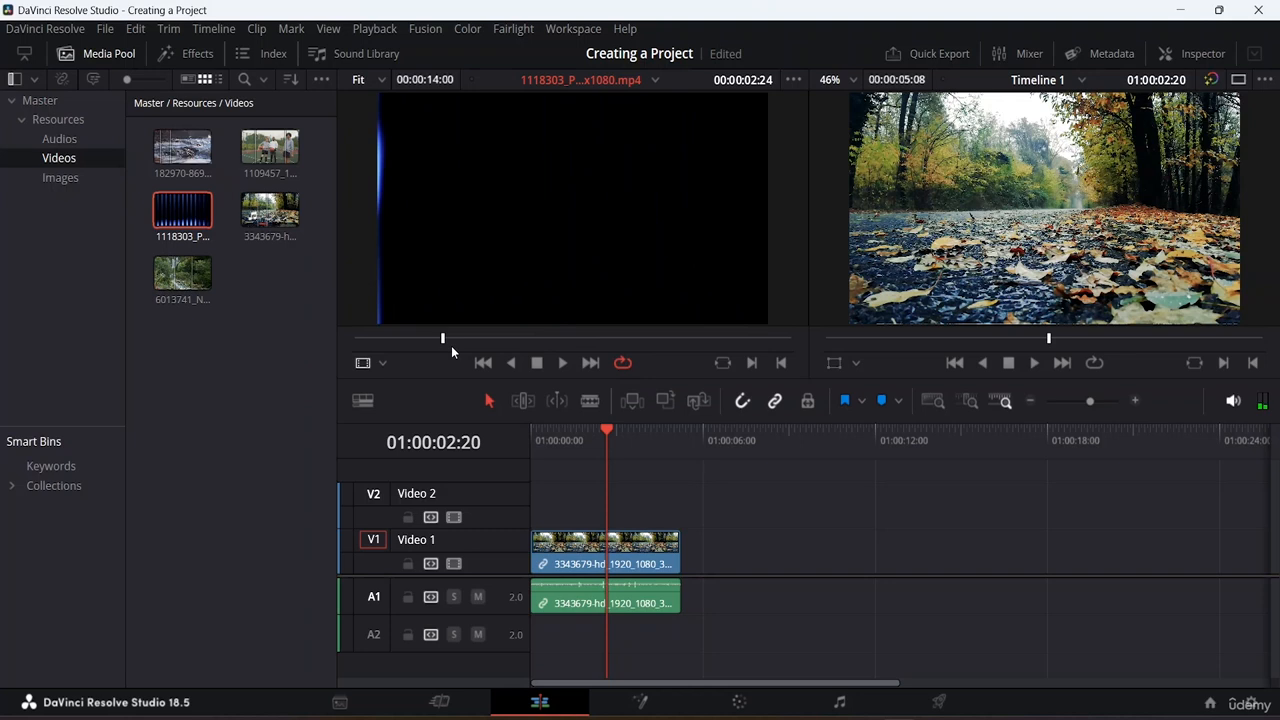
pyautogui.press('i')
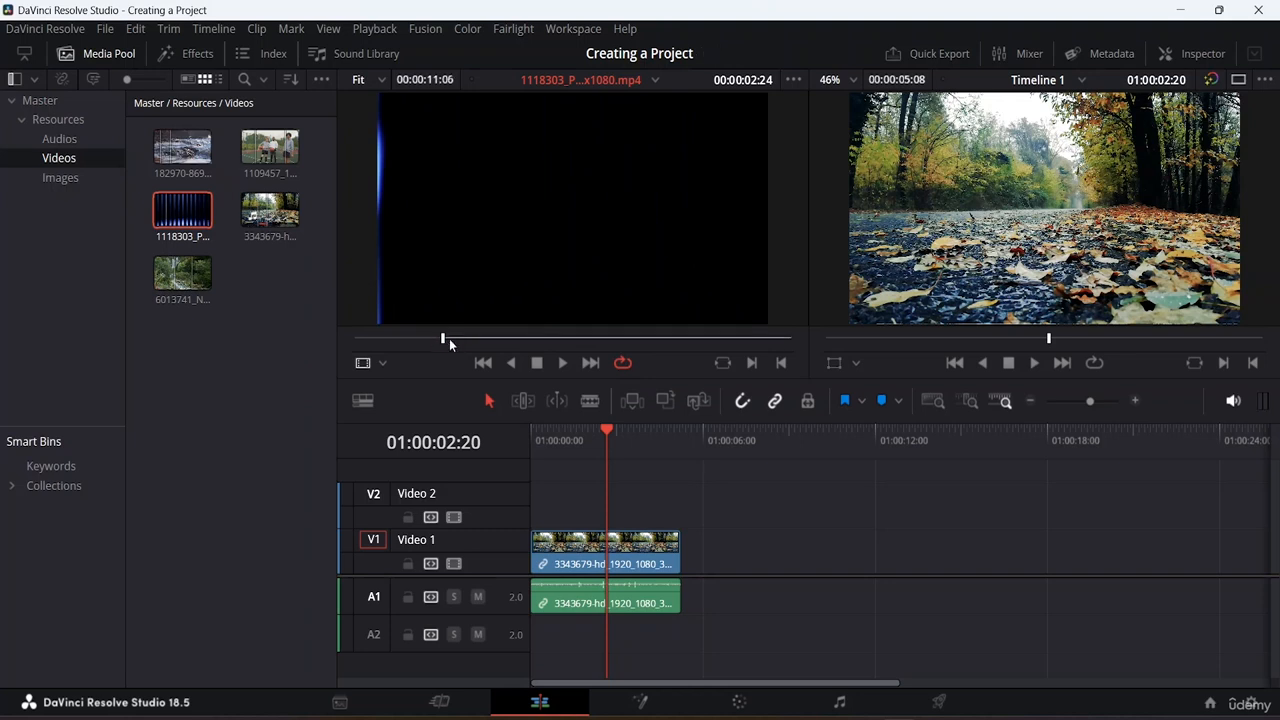
pyautogui.moveTo(445, 340); pyautogui.dragTo(487, 348)
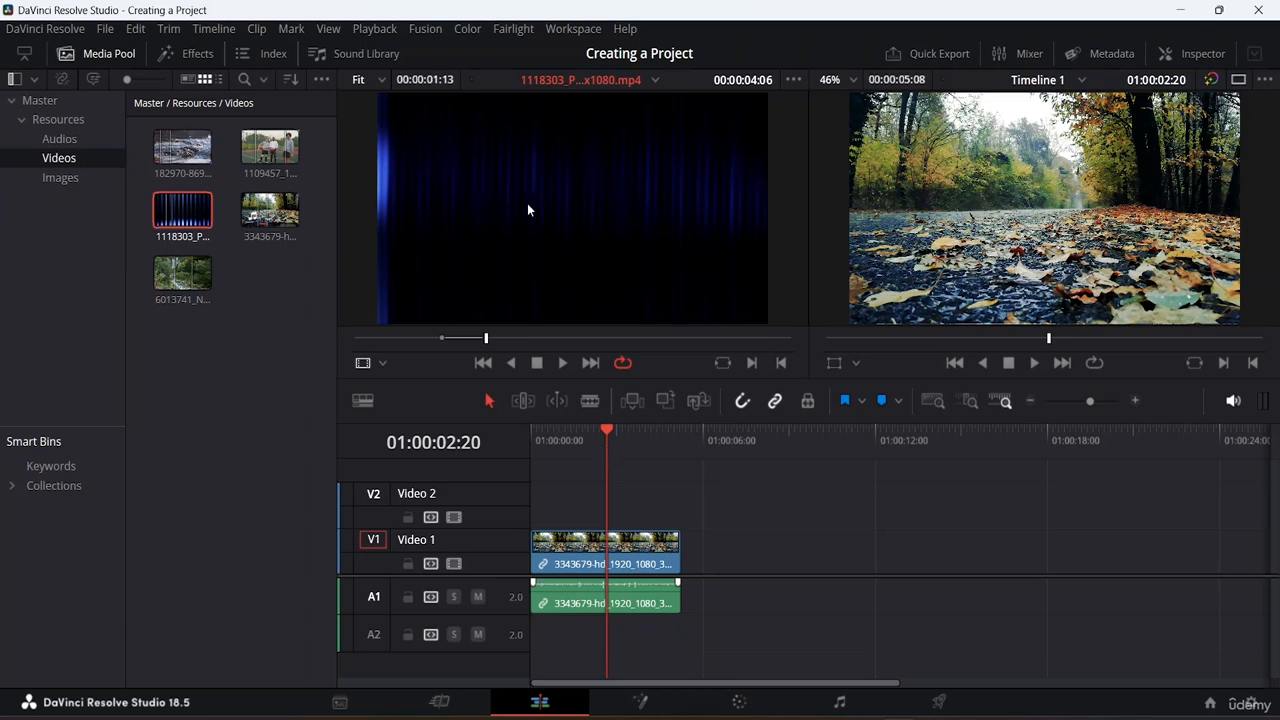
# Try inserting the marked blue light range at the timeline playhead, check the resulting clip pieces, and undo the insert
pyautogui.click(629, 401)
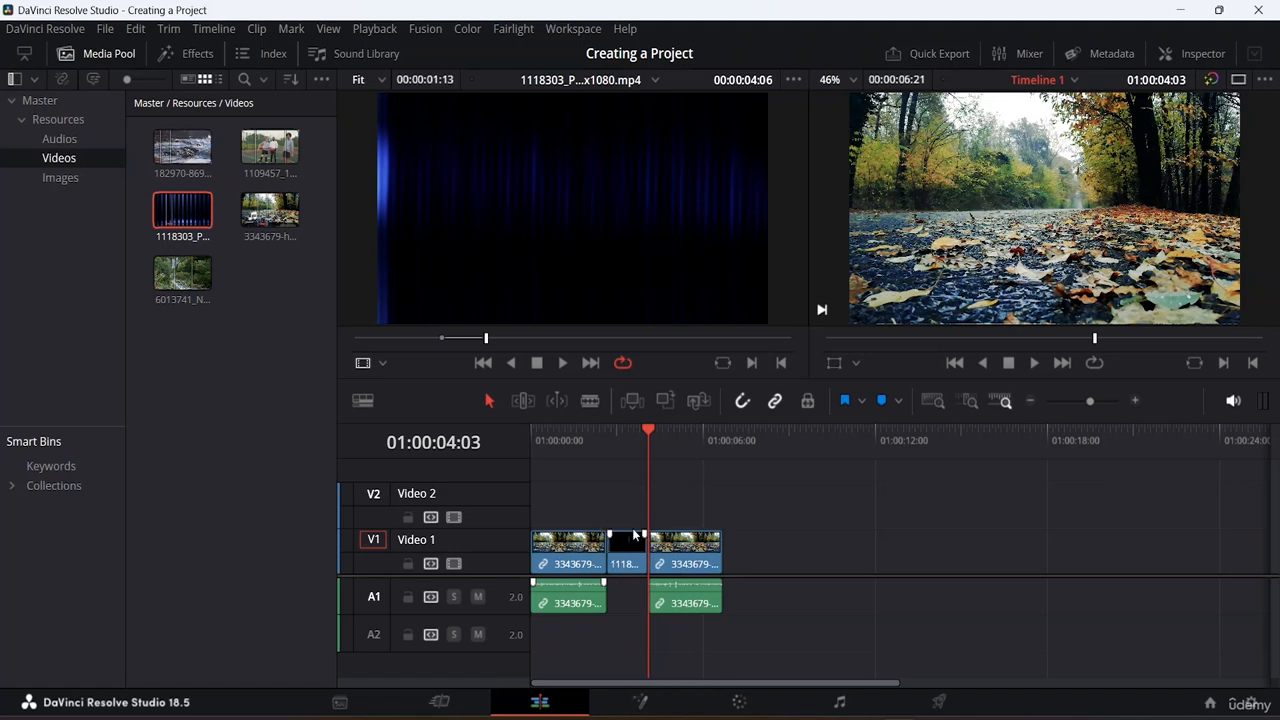
pyautogui.click(585, 558)
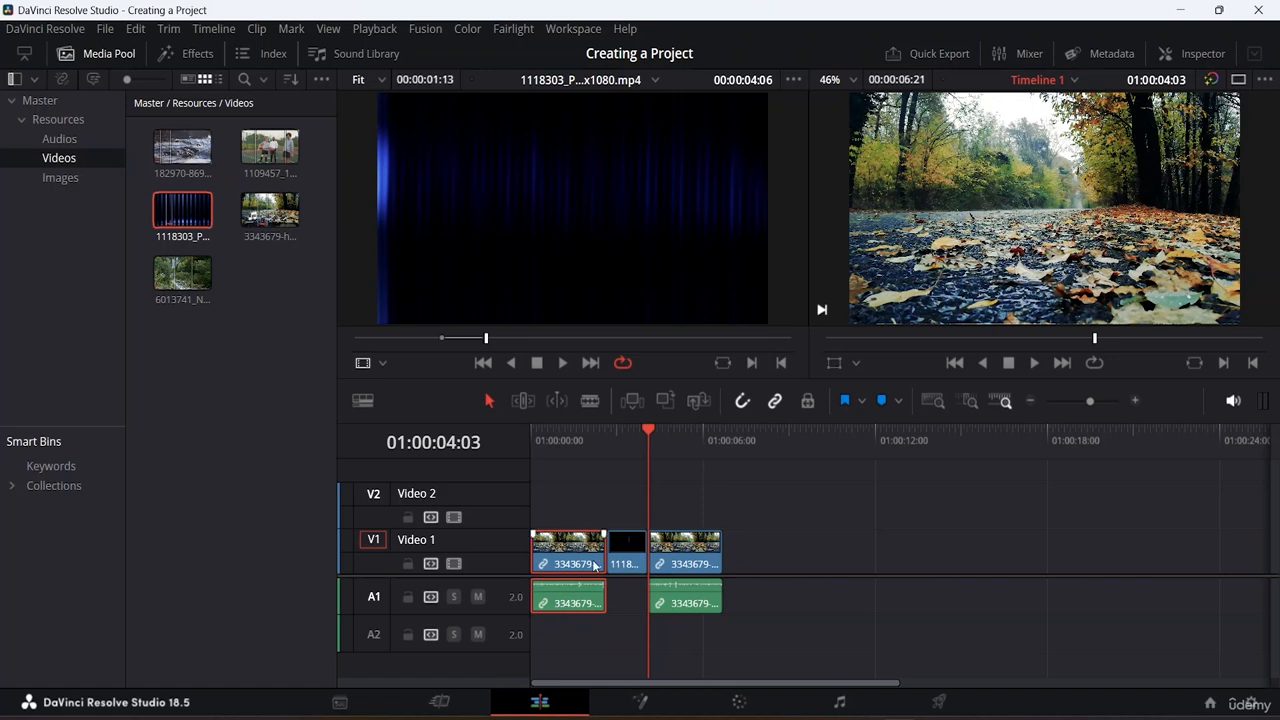
pyautogui.click(702, 560)
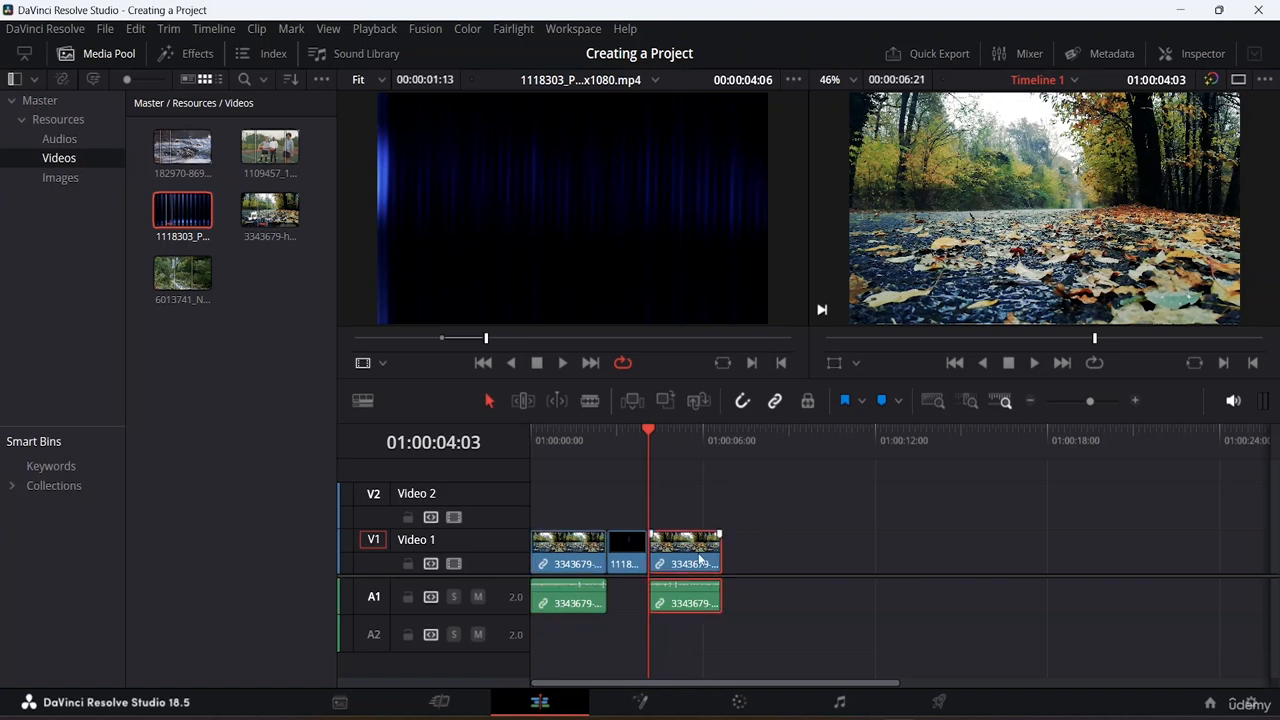
pyautogui.click(624, 556)
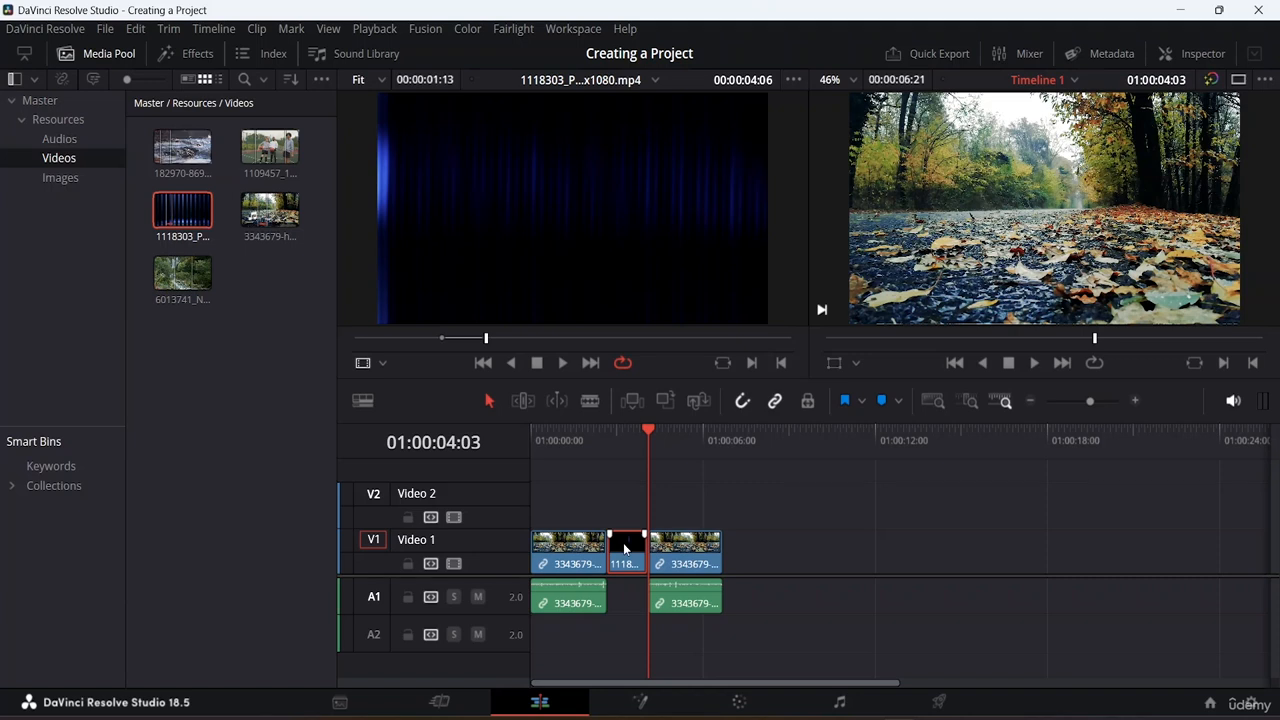
pyautogui.hotkey('ctrl', 'z')
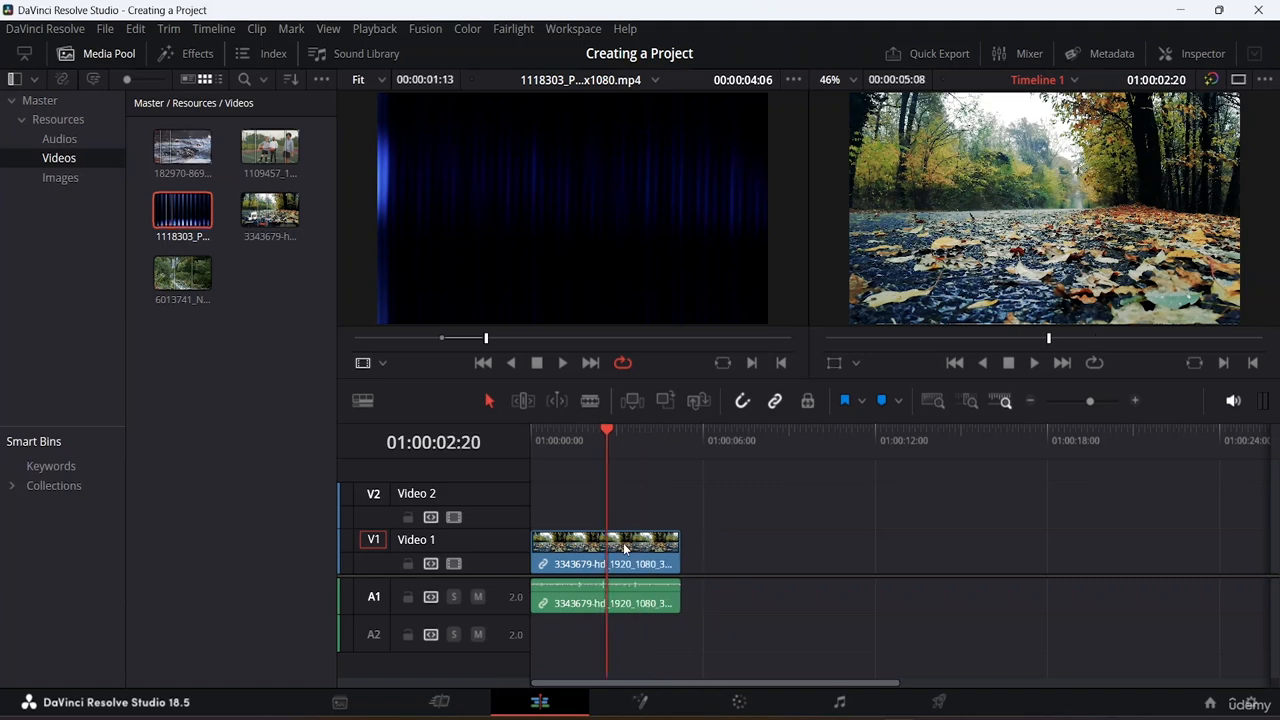
pyautogui.click(644, 552)
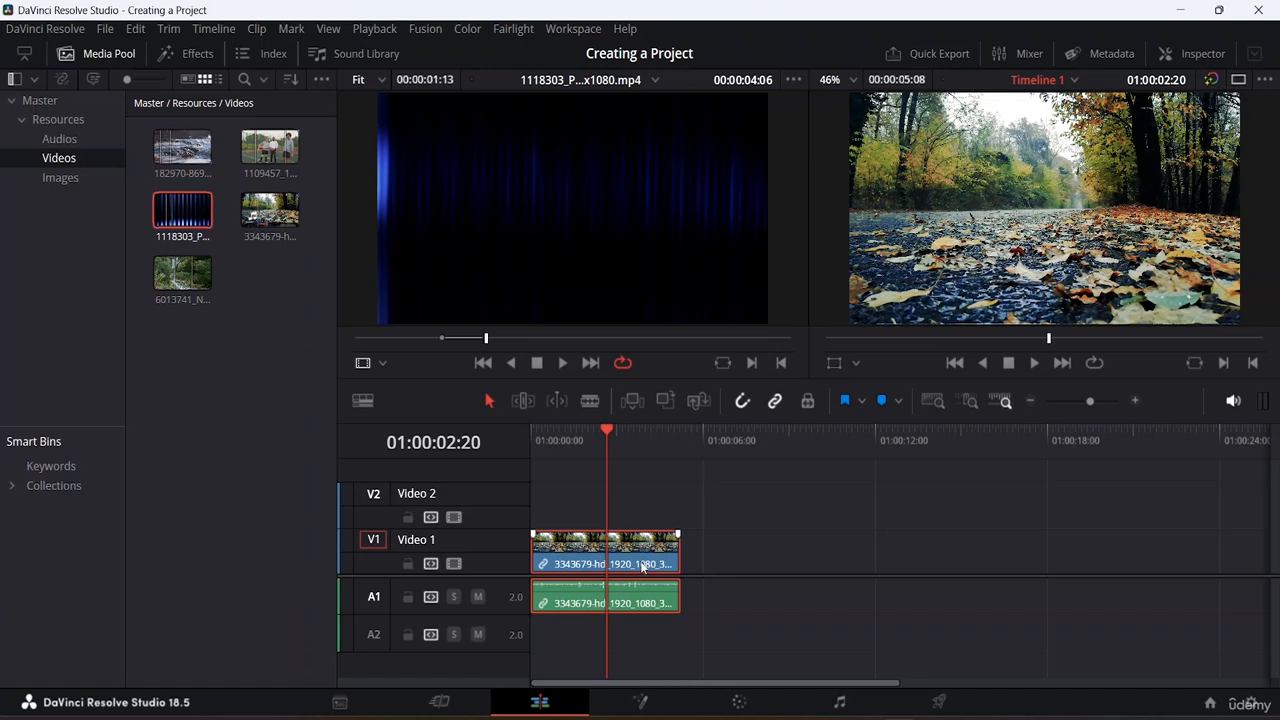
pyautogui.rightClick(648, 573)
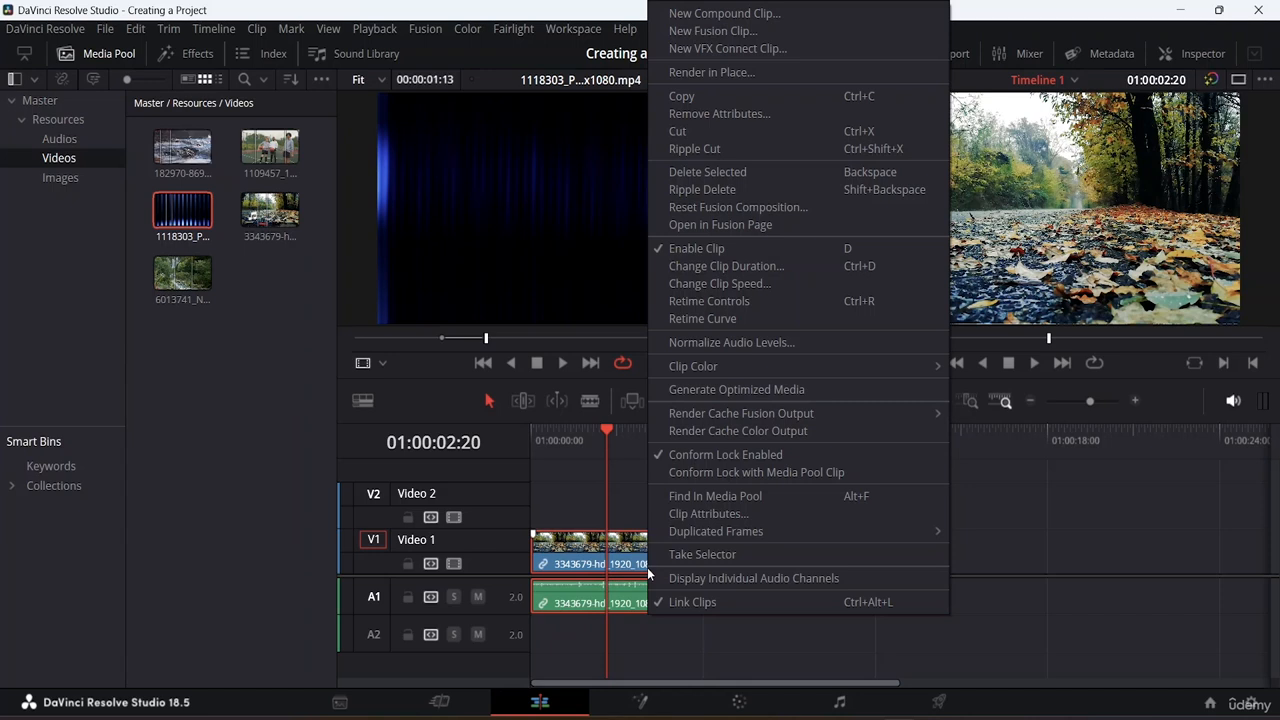
pyautogui.click(1068, 496)
pyautogui.click(621, 573)
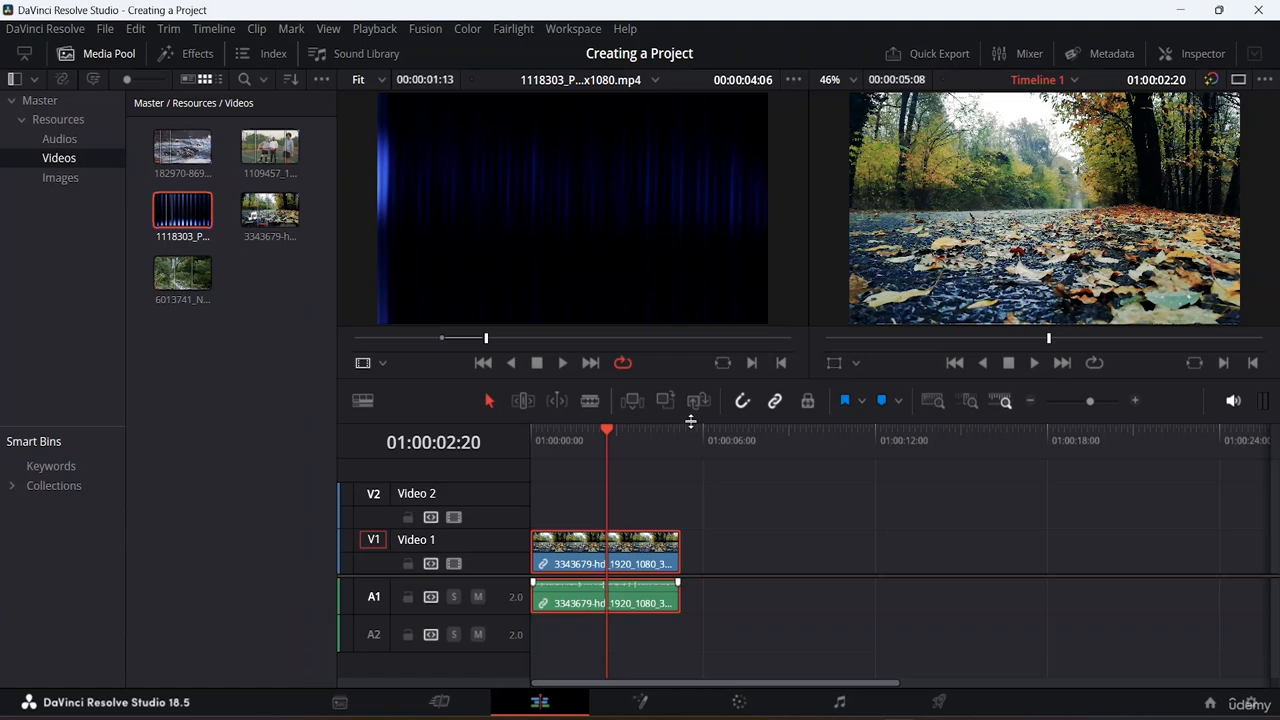
# Repeat the insert edit of the blue light range at the playhead twice, undoing it each time
pyautogui.click(634, 402)
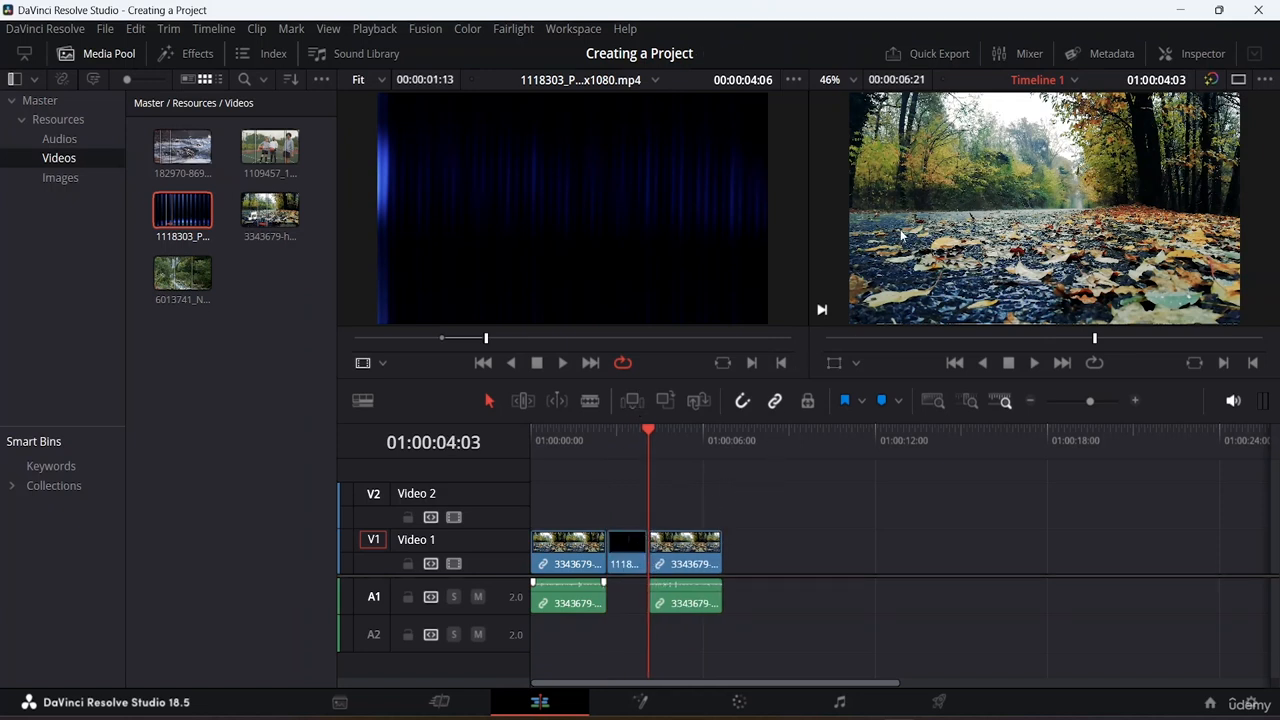
pyautogui.hotkey('ctrl', 'z')
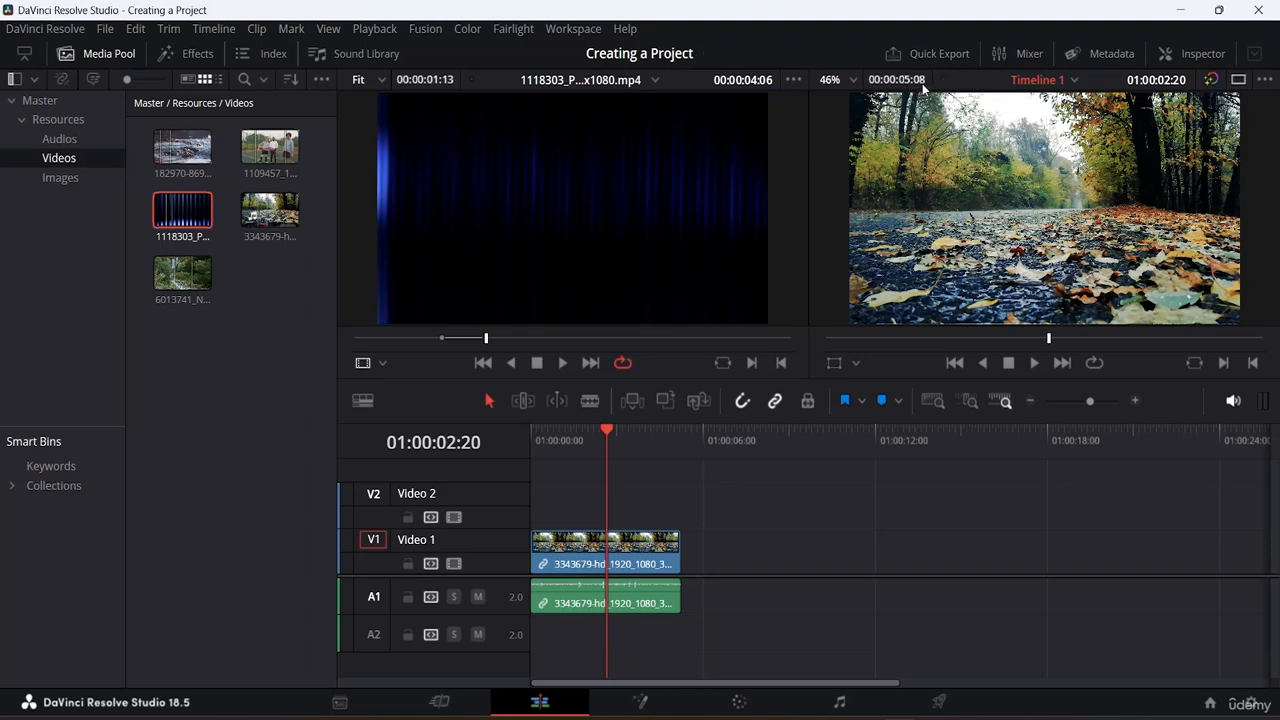
pyautogui.click(636, 401)
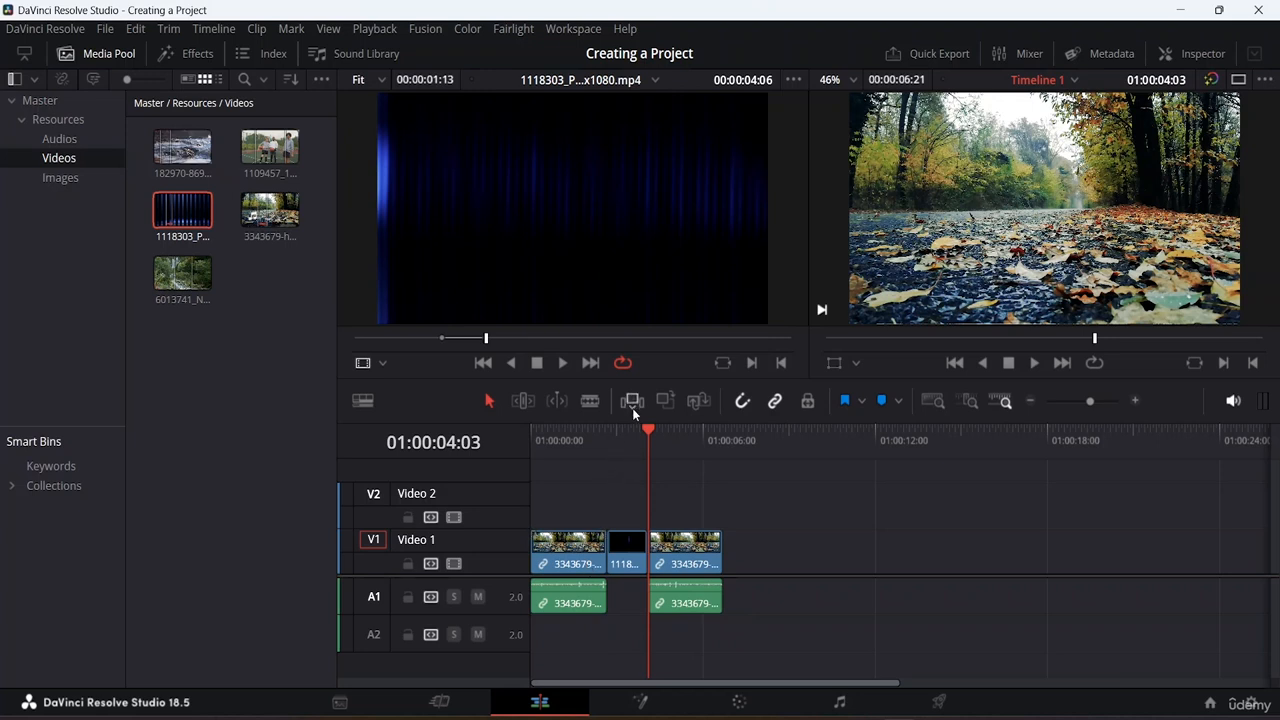
pyautogui.hotkey('ctrl', 'z')
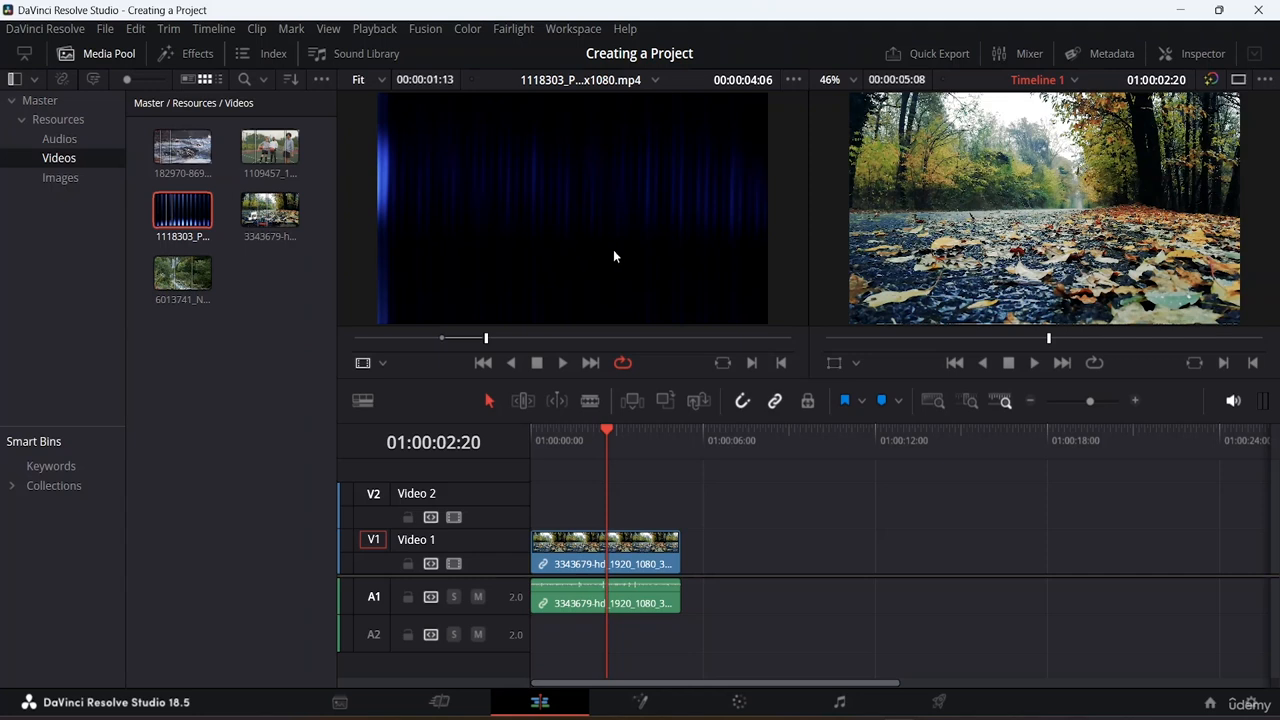
# Overwrite Video 1 at the playhead with the marked blue light range, and select the autumn road piece before it
pyautogui.click(666, 399)
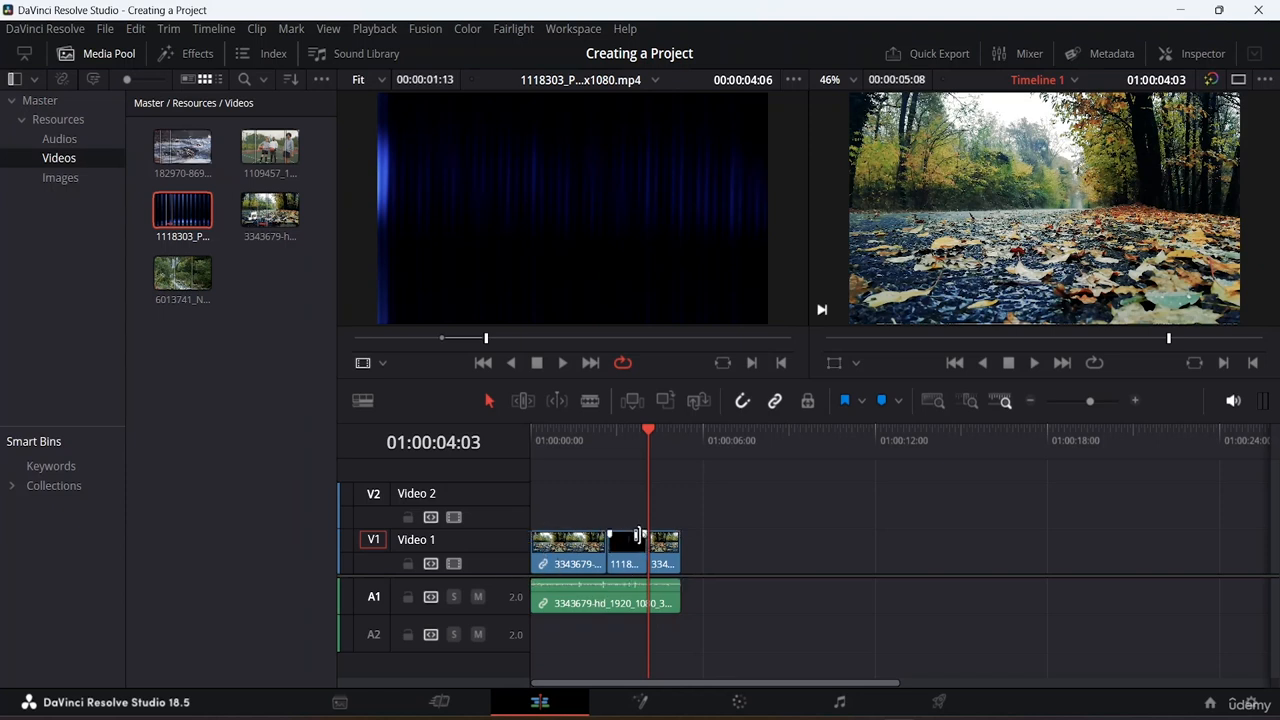
pyautogui.click(572, 561)
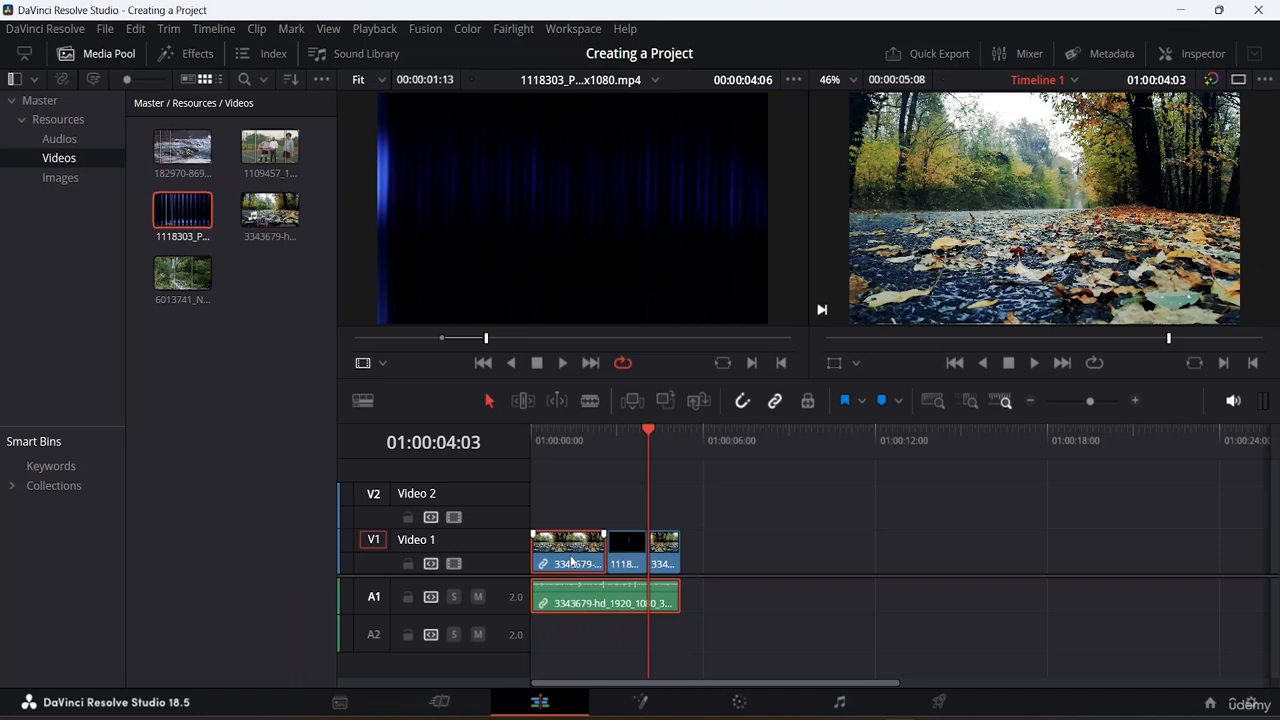
# Check the overwritten blue light piece on Video 1 with the playhead inside it, and undo the overwrite
pyautogui.click(634, 557)
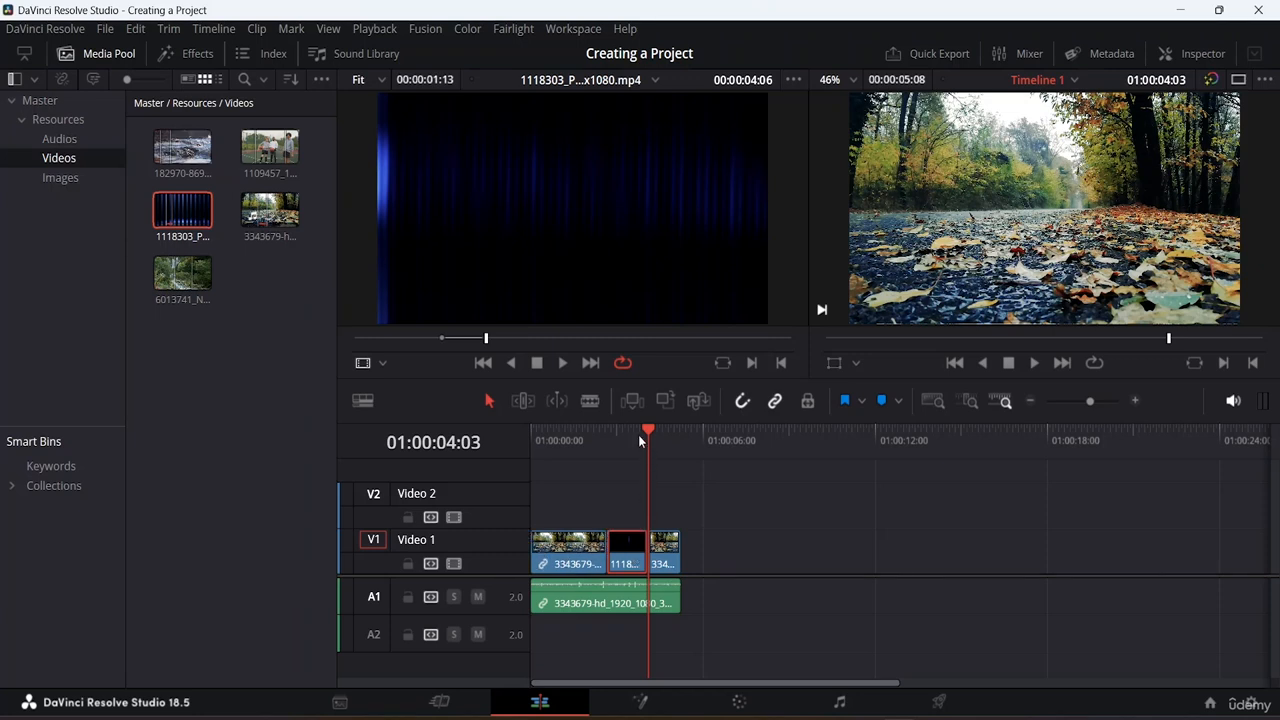
pyautogui.moveTo(647, 428); pyautogui.dragTo(625, 434)
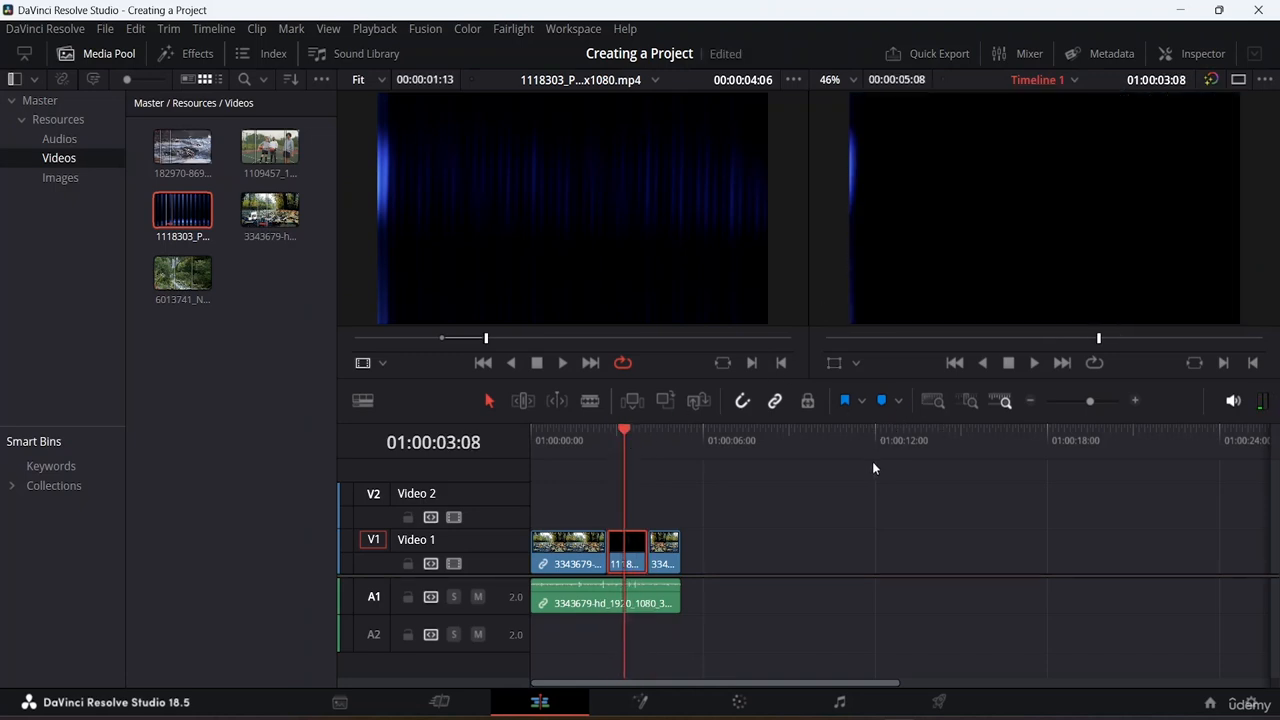
pyautogui.hotkey('ctrl', 'z')
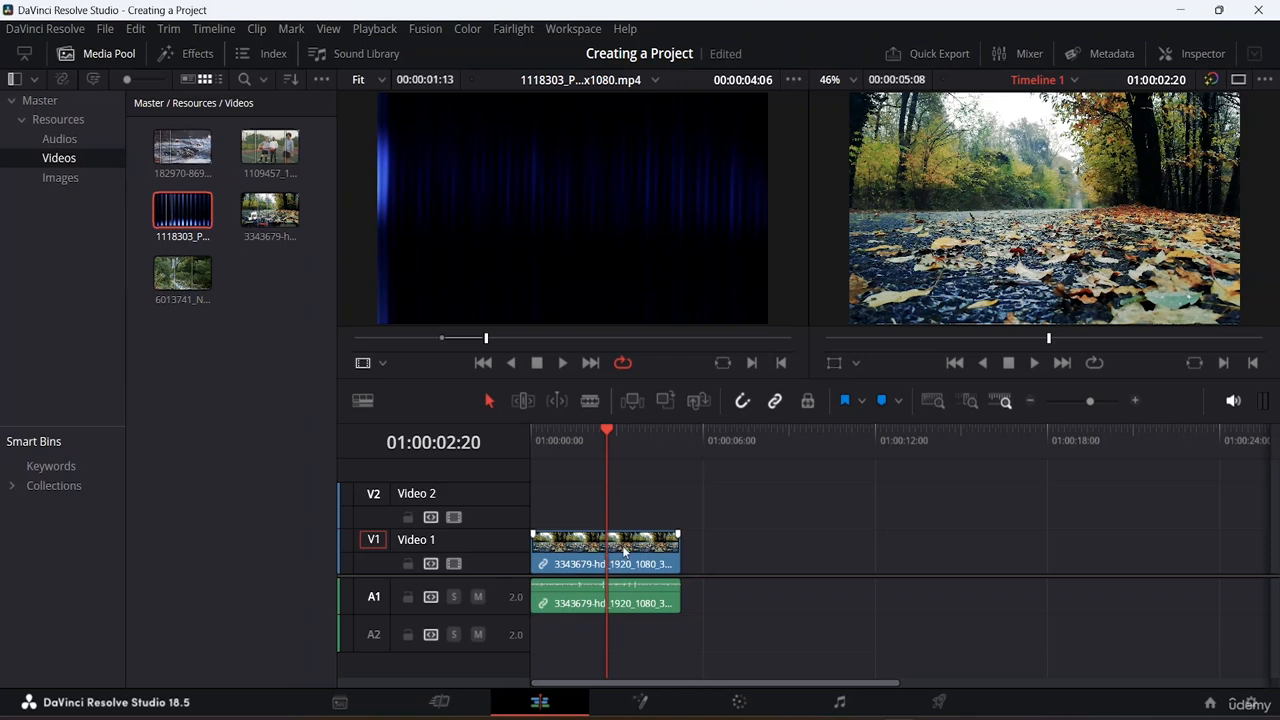
# Try replacing the autumn road clip with the blue light clip at 01:00:02:20, check its first frame, and undo the replacement
pyautogui.click(583, 548)
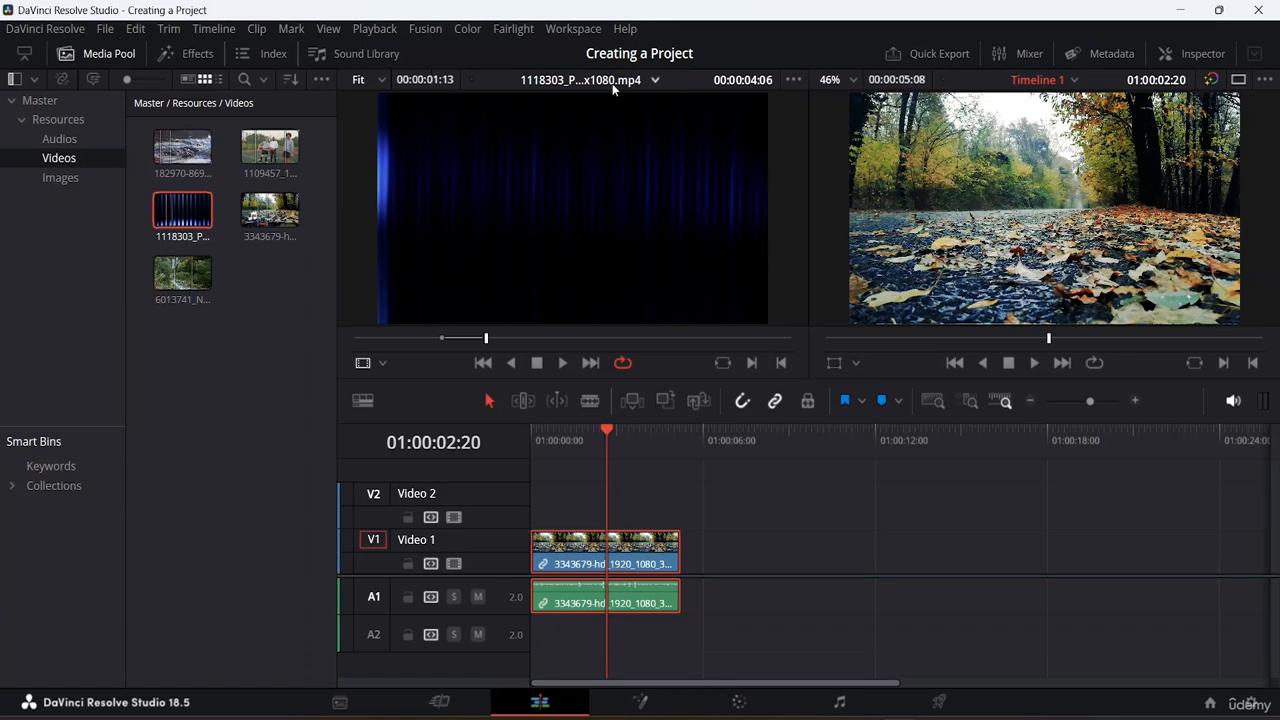
pyautogui.click(705, 400)
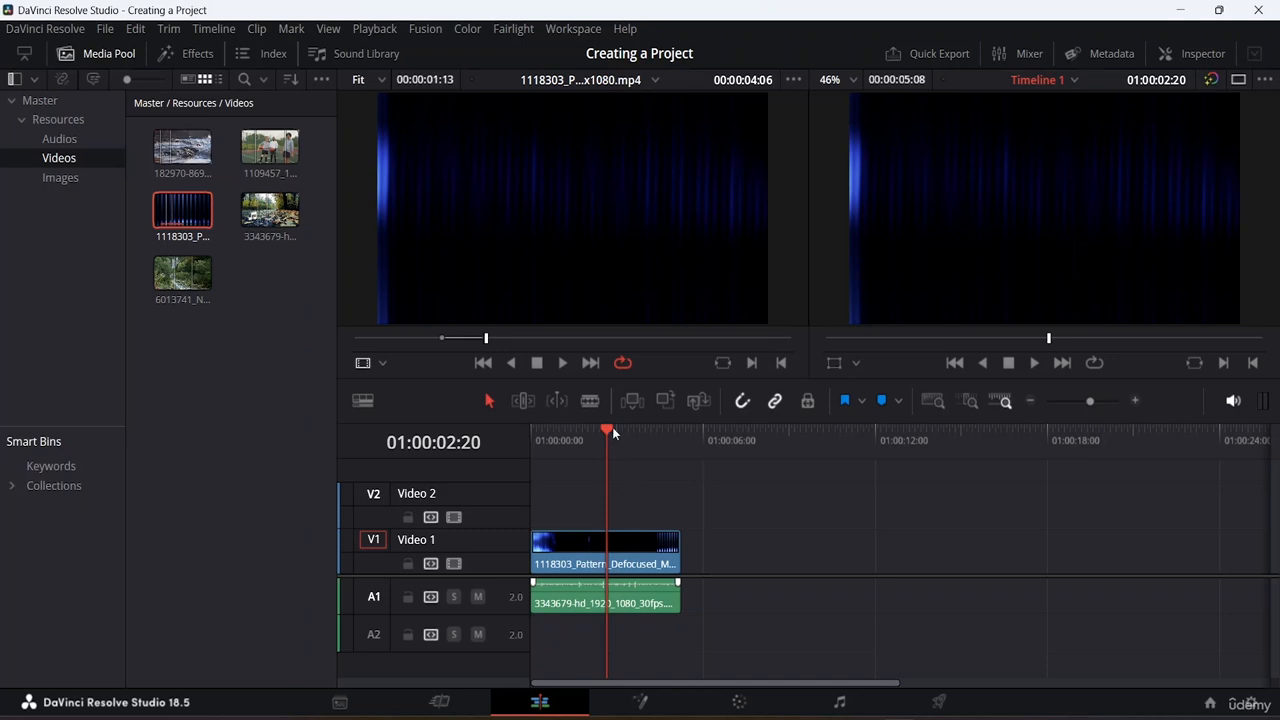
pyautogui.moveTo(611, 430); pyautogui.dragTo(531, 430)
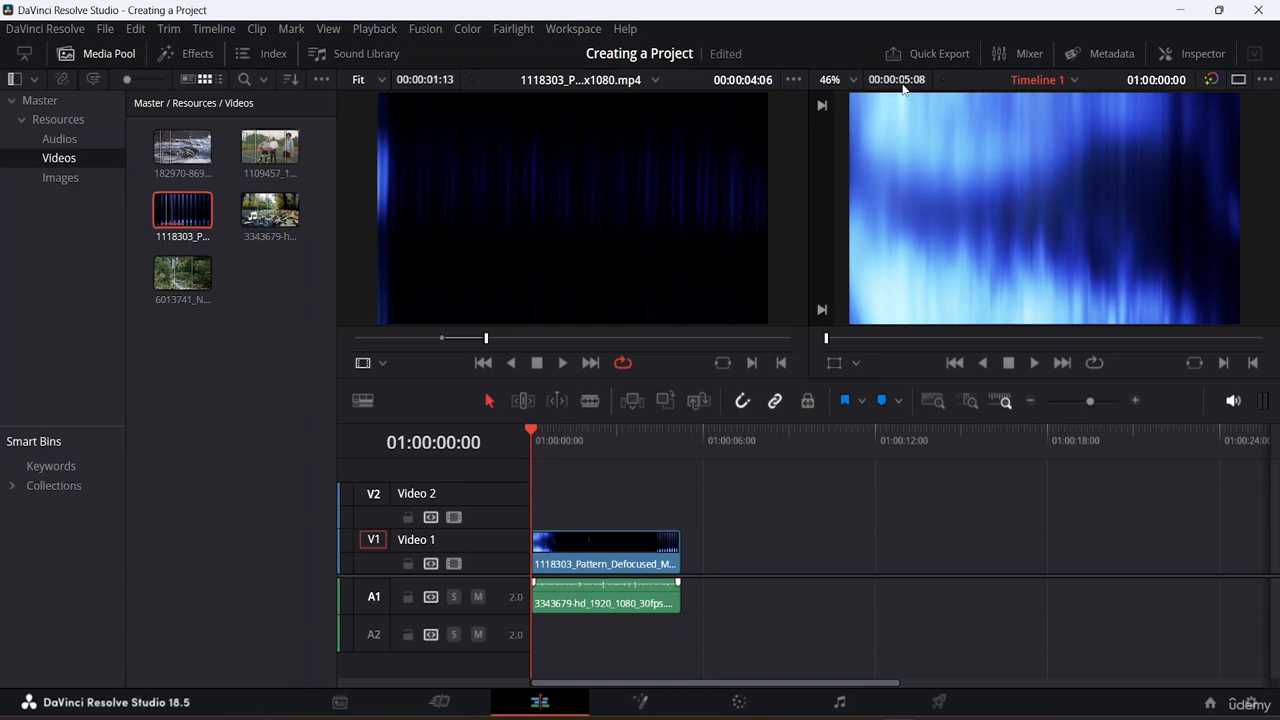
pyautogui.hotkey('ctrl', 'z')
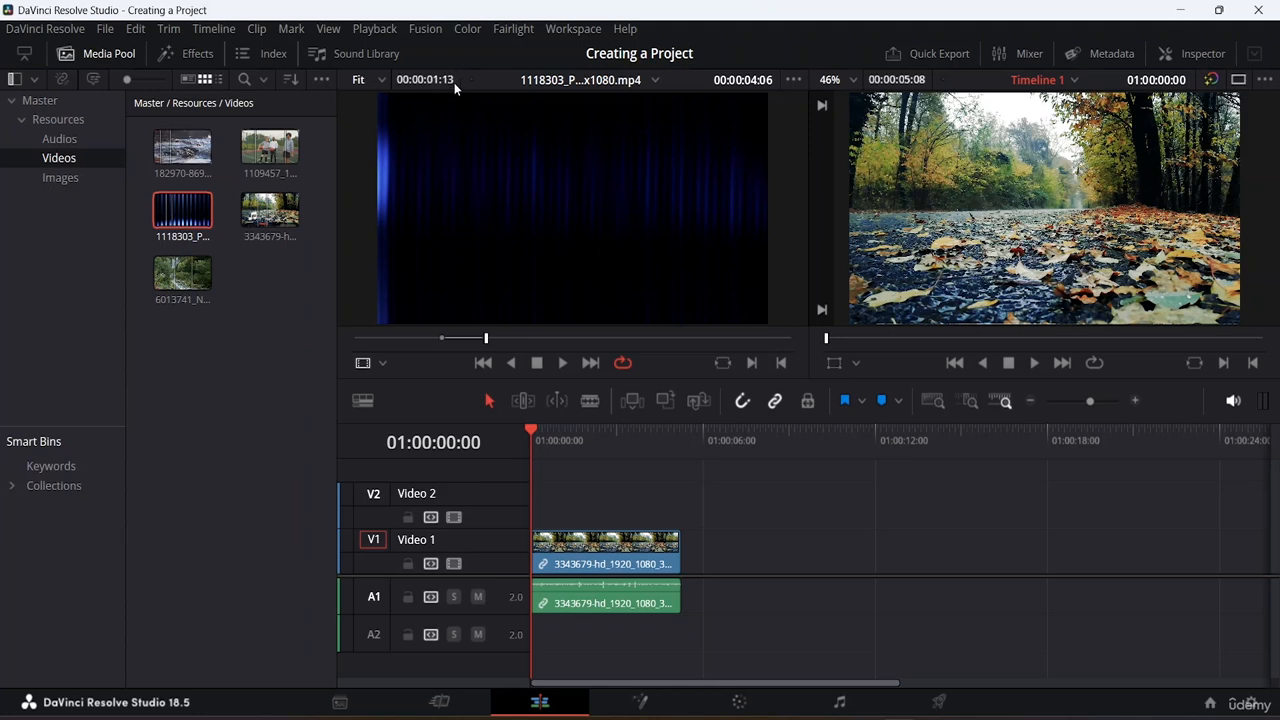
# Replace the autumn road clip on Video 1 with the blue light clip, using the playhead at 01:00:00:00
pyautogui.click(604, 556)
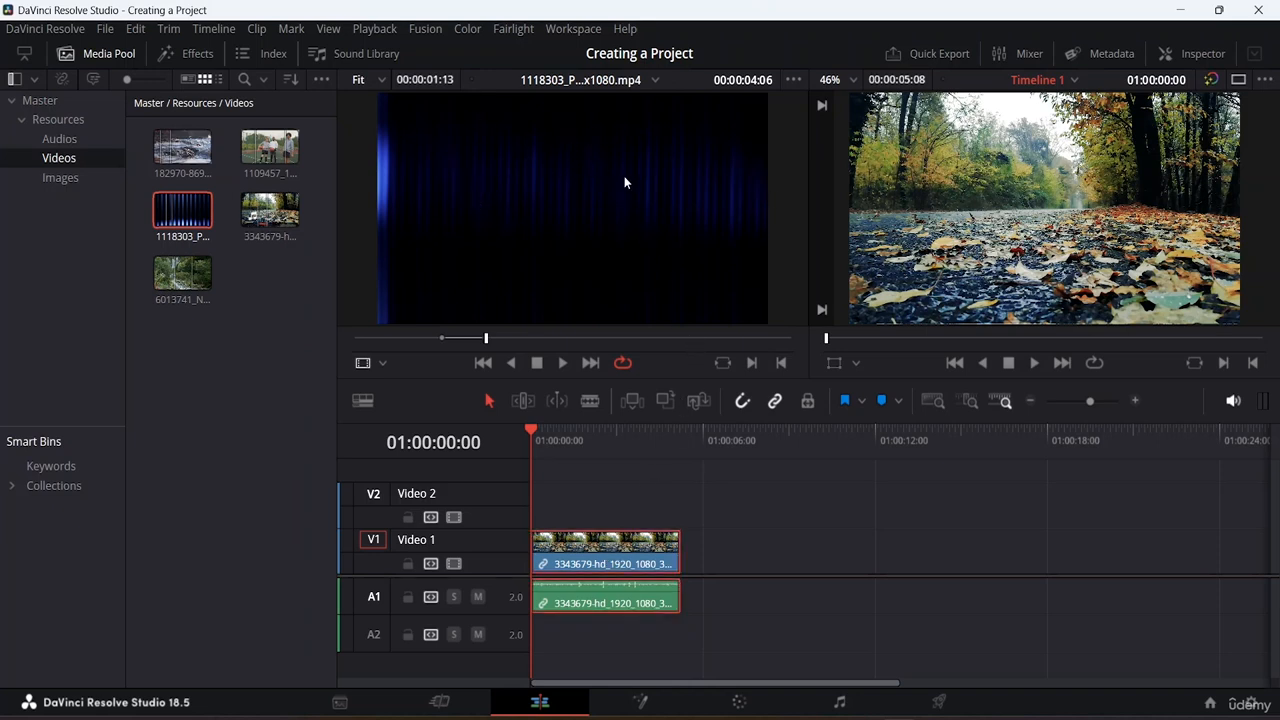
pyautogui.click(697, 402)
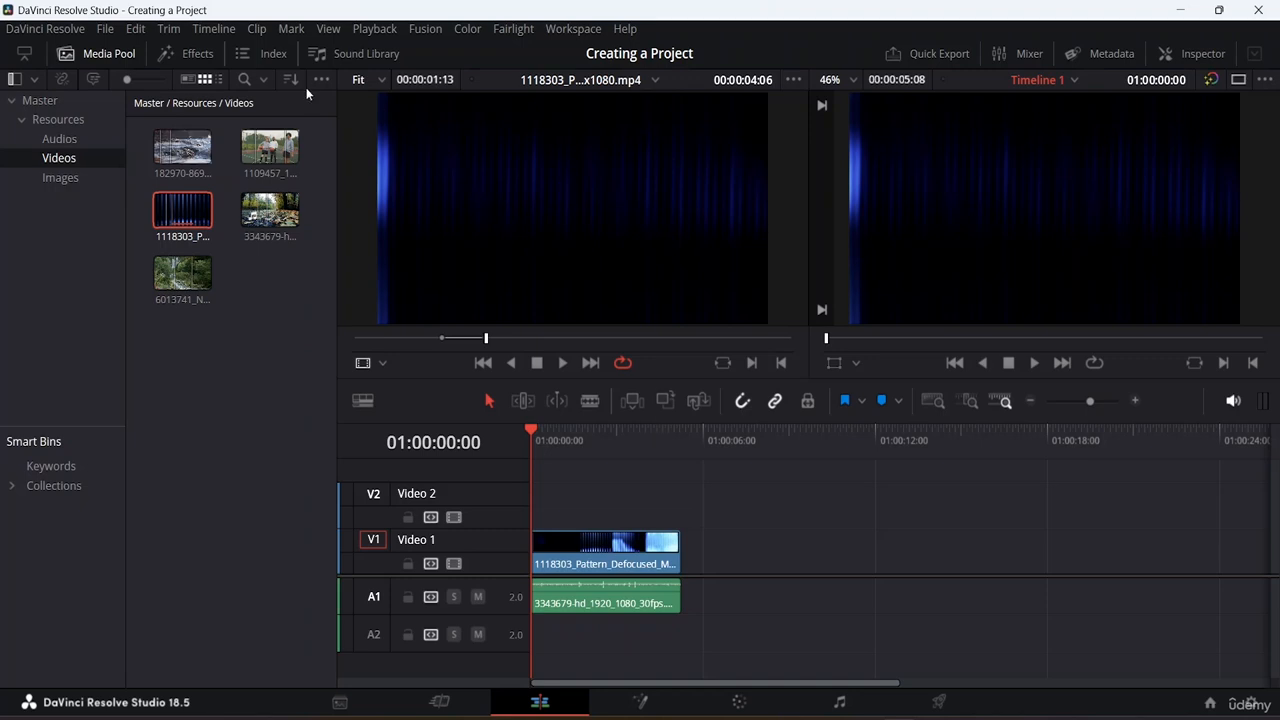
pyautogui.click(244, 353)
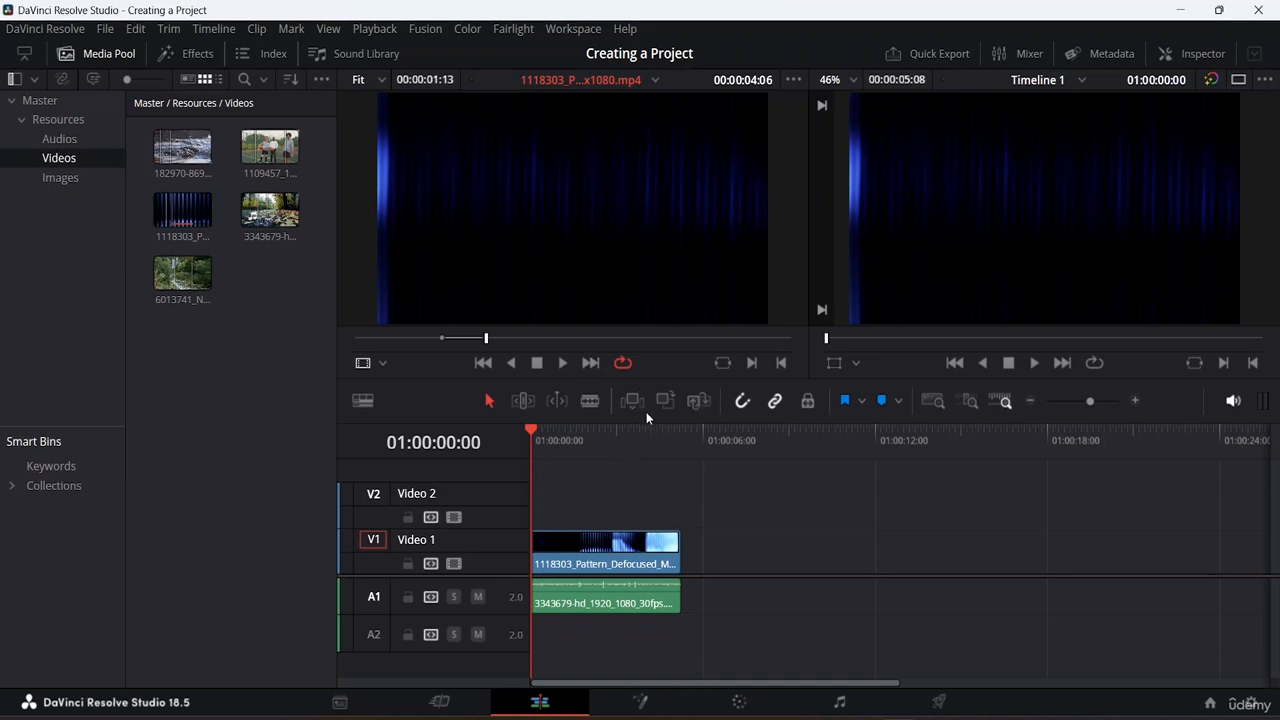
# Review the available edit commands such as Insert, Overwrite, Replace and Place on Top, and select the blue light clip on Video 1
pyautogui.click(136, 29)
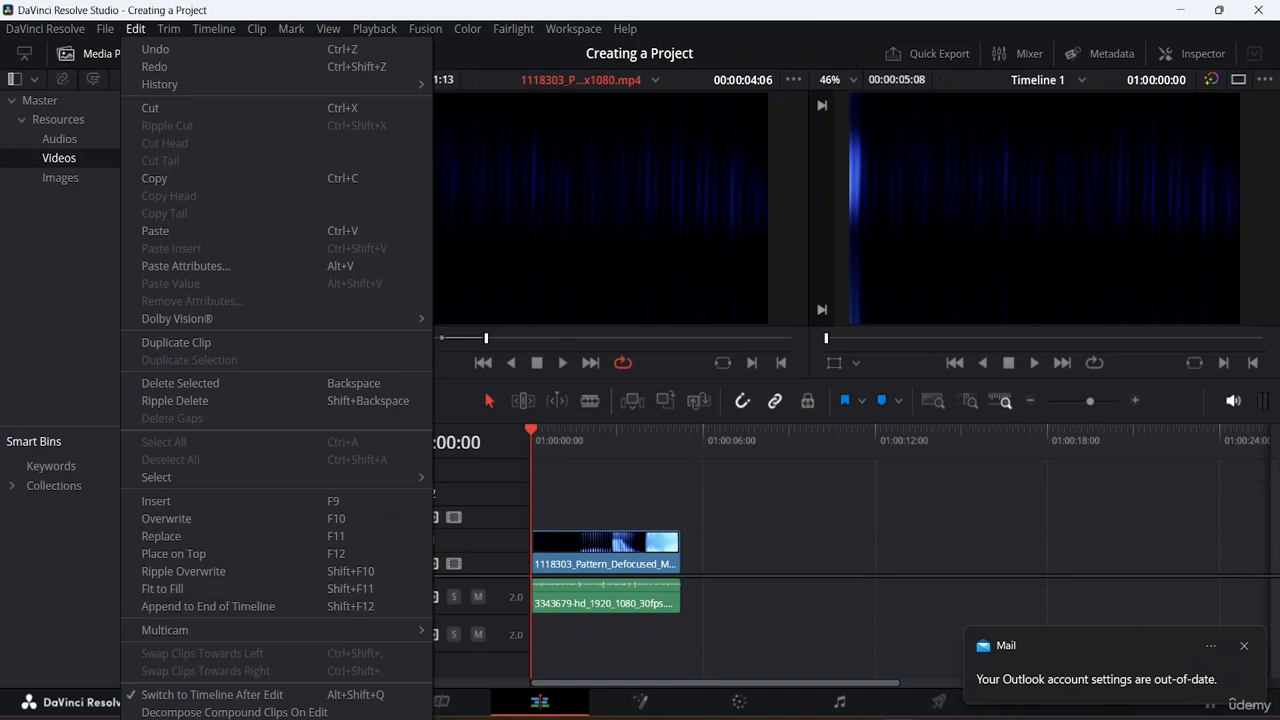
pyautogui.click(1246, 647)
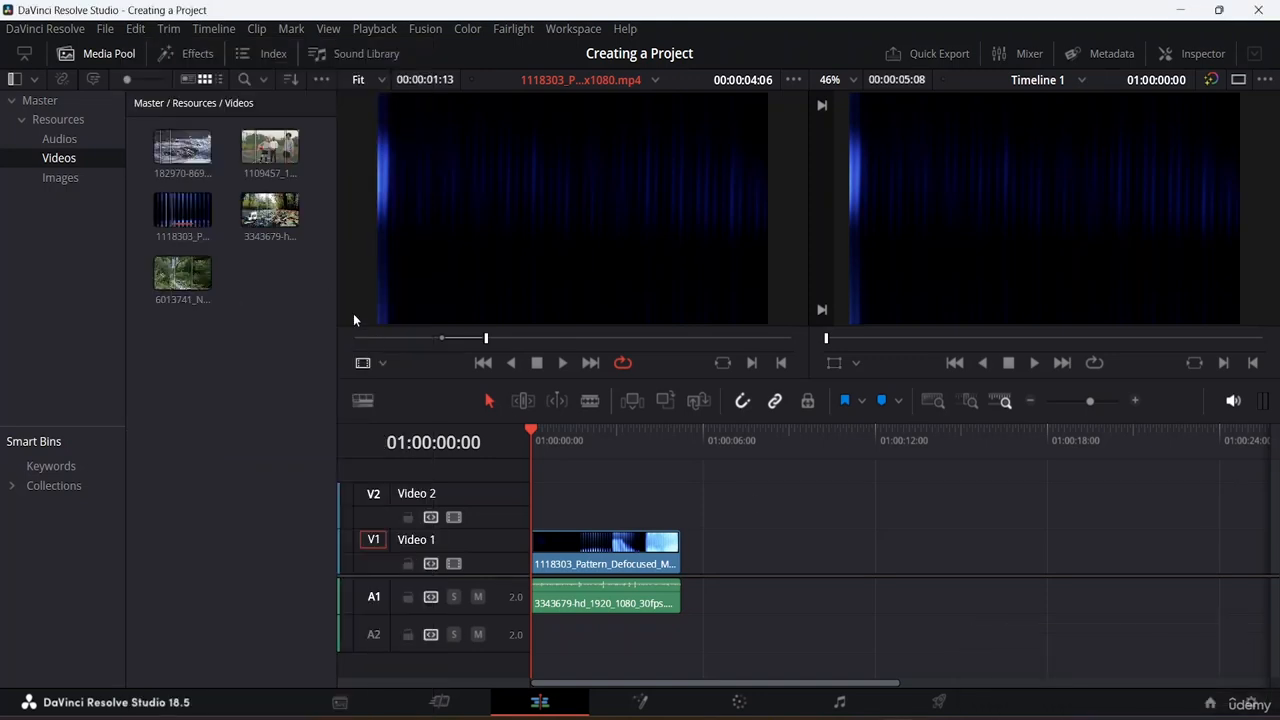
pyautogui.click(588, 556)
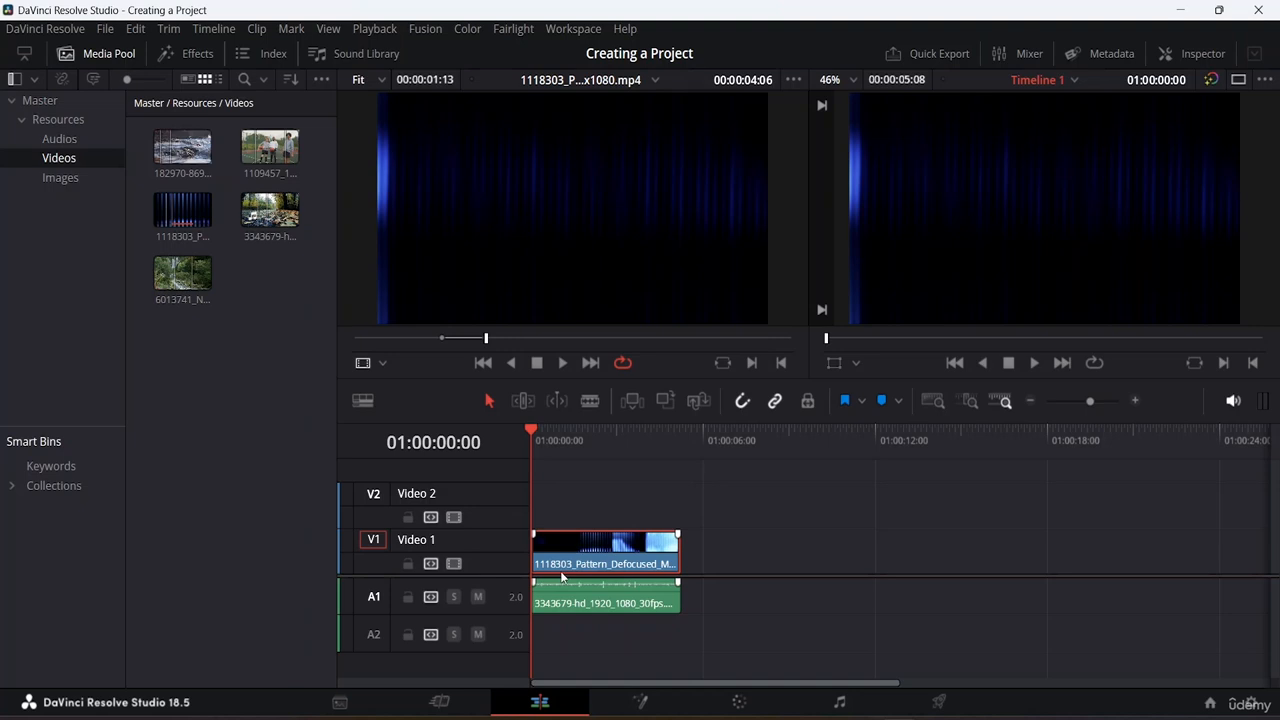